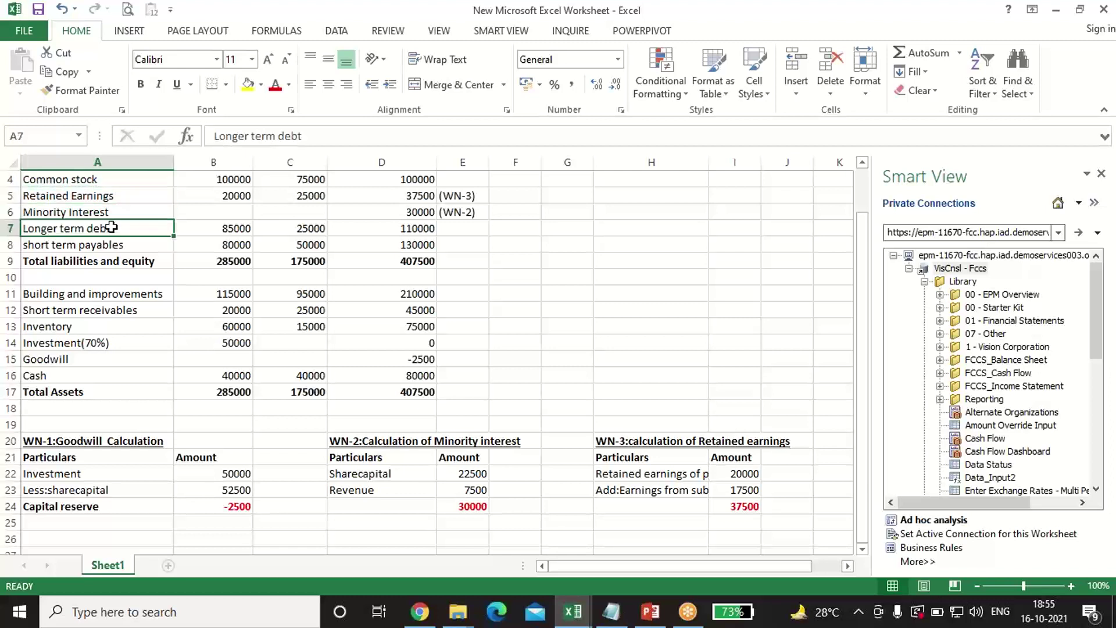
Examine the balance sheet rows from short term payables through investment, goodwill and cash for H ltd and S Ltd.
left_click(111, 243)
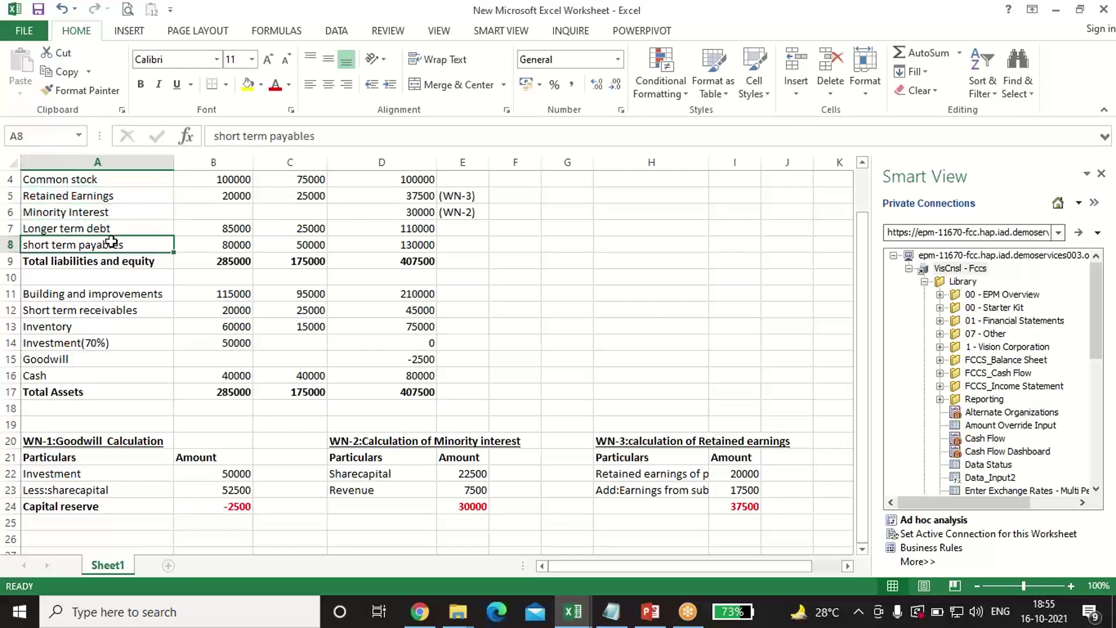
left_click(91, 298)
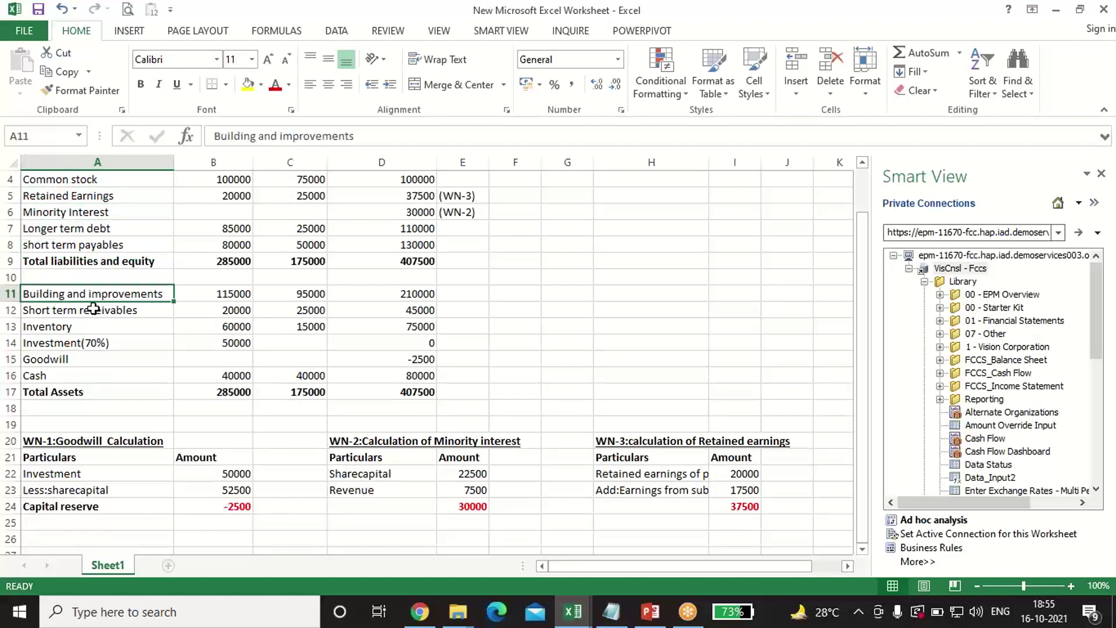
left_click(91, 314)
left_click(90, 330)
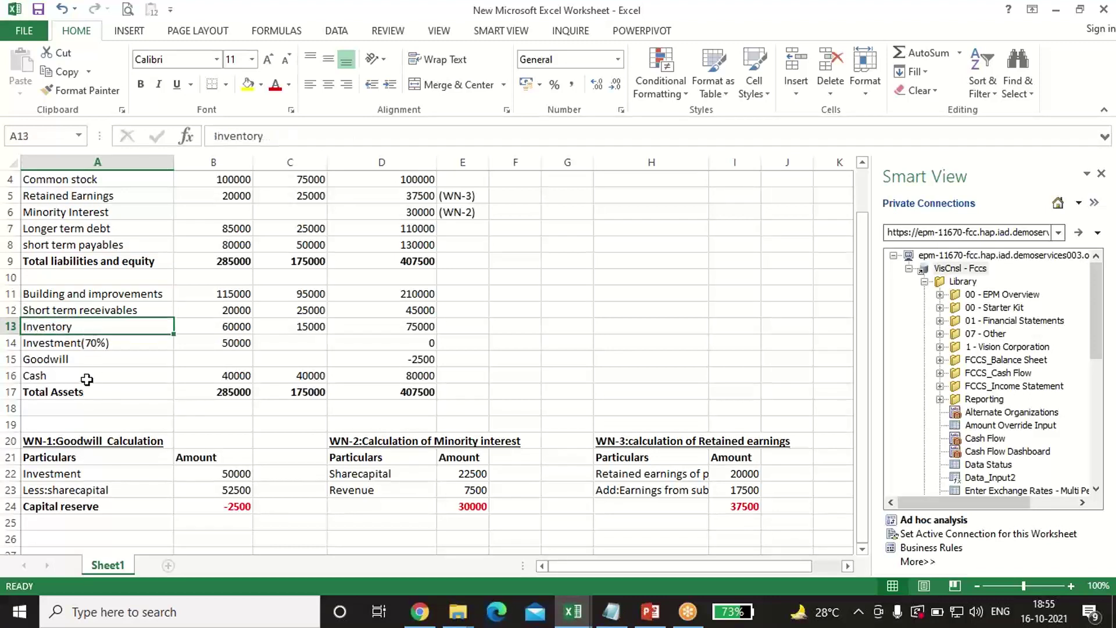
left_click(98, 345)
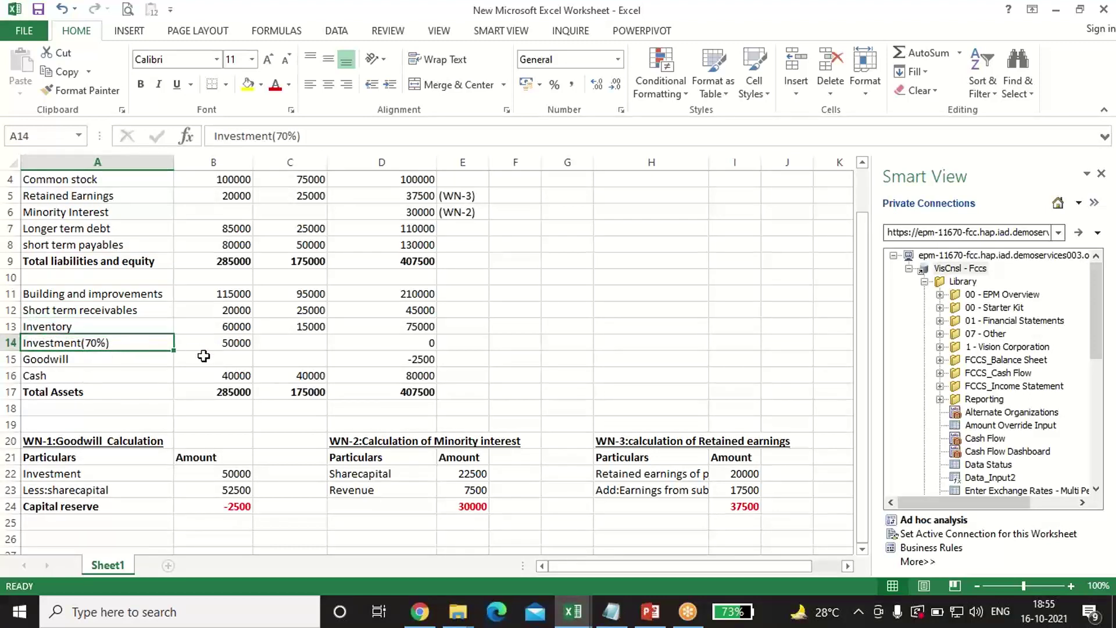
left_click(227, 346)
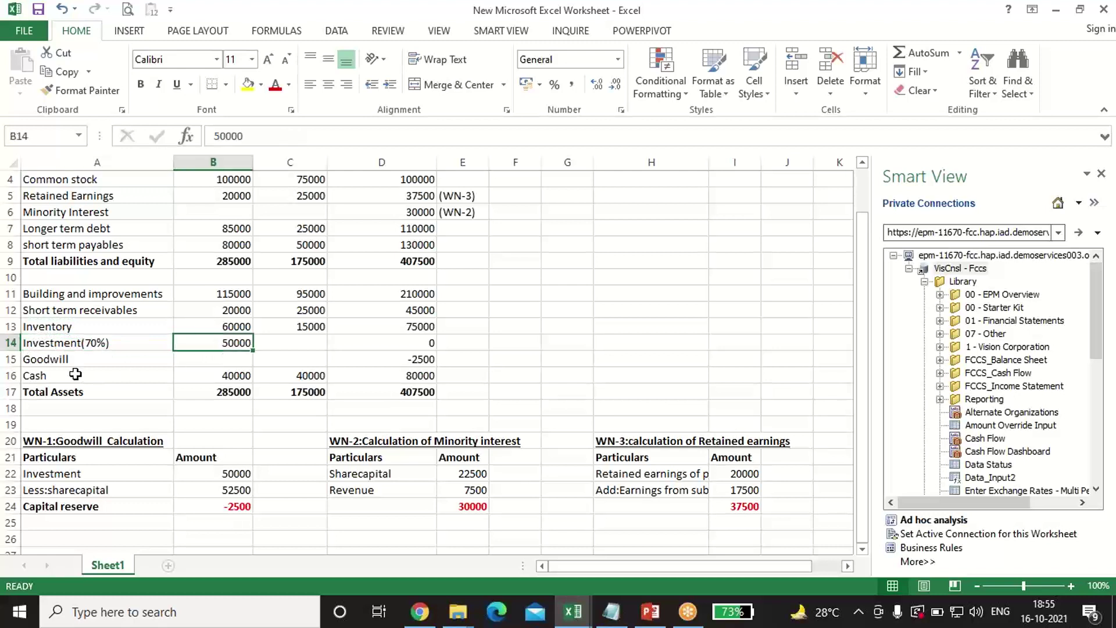
left_click(44, 362)
left_click(75, 379)
left_click(214, 372)
left_click(317, 373)
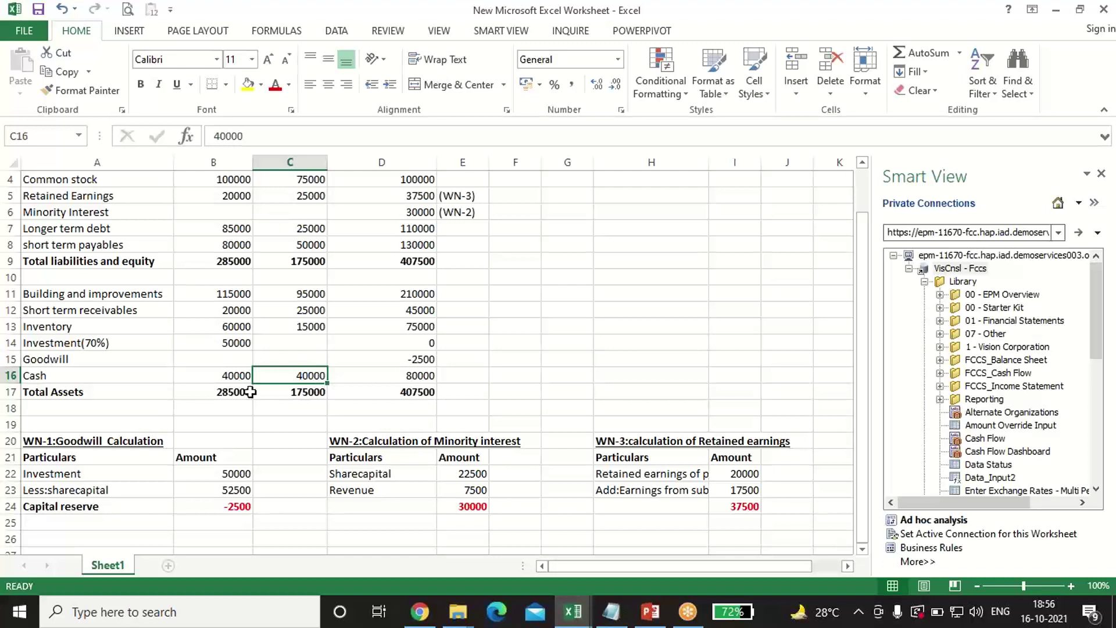
In the WN-1 goodwill calculation, enter =C4*.7 as the share capital amount in B23 and check the capital reserve formula.
left_click(87, 478)
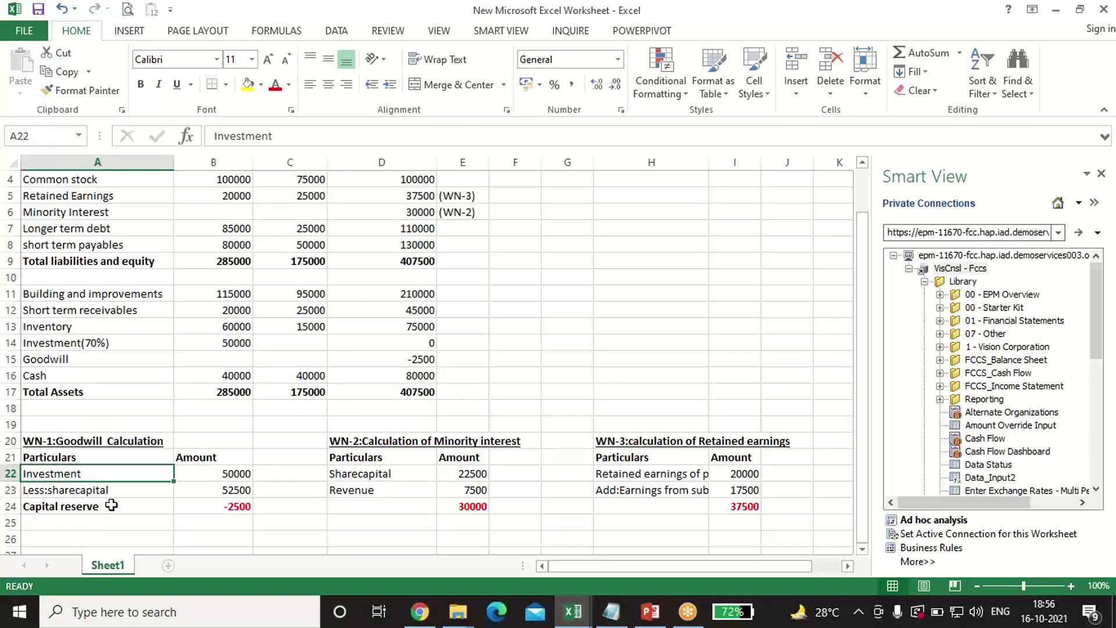
left_click(217, 472)
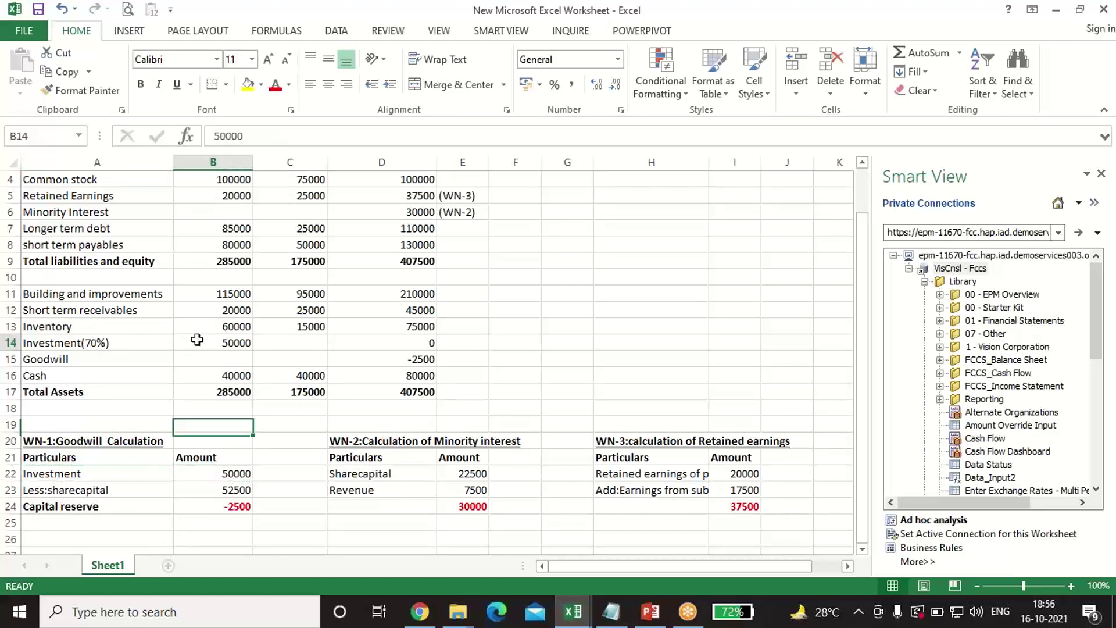
left_click(228, 491)
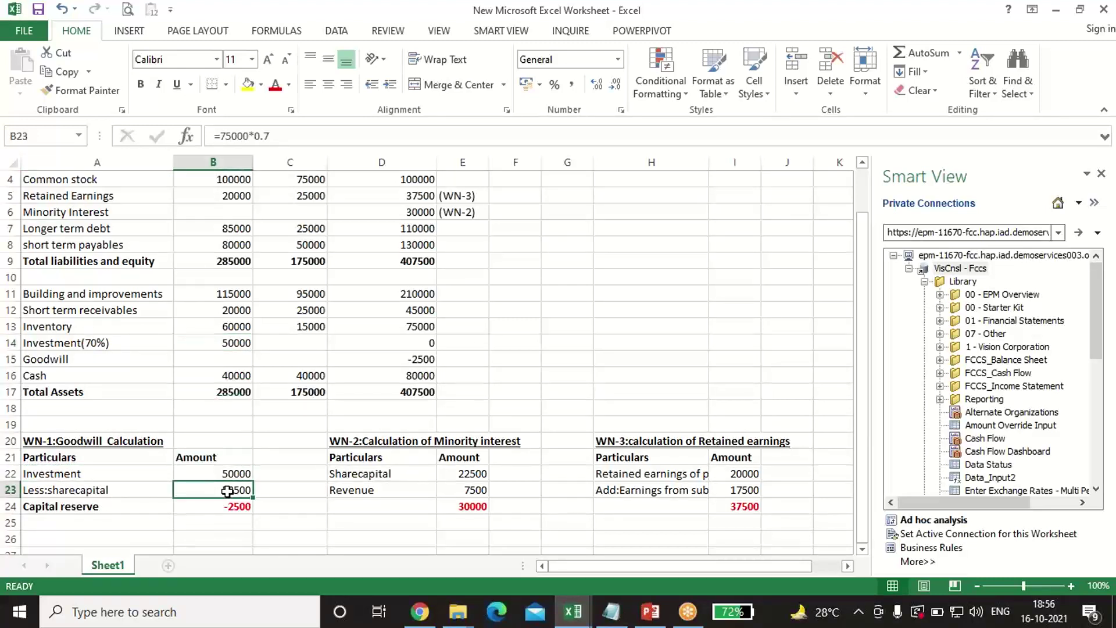
type("=")
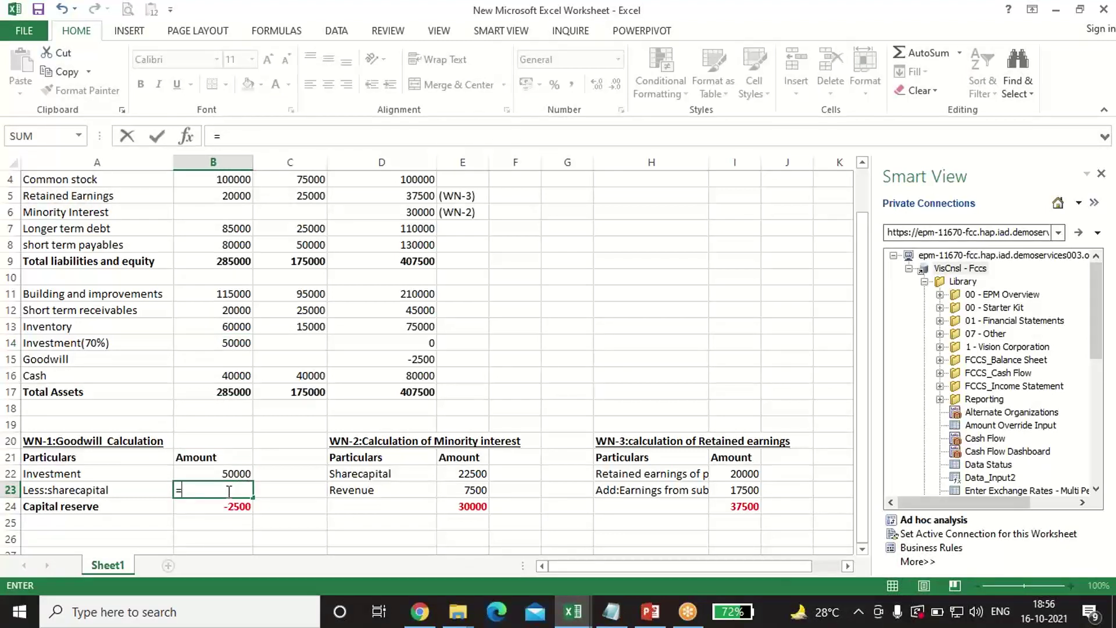
left_click(315, 175)
type("*.7")
key("Return")
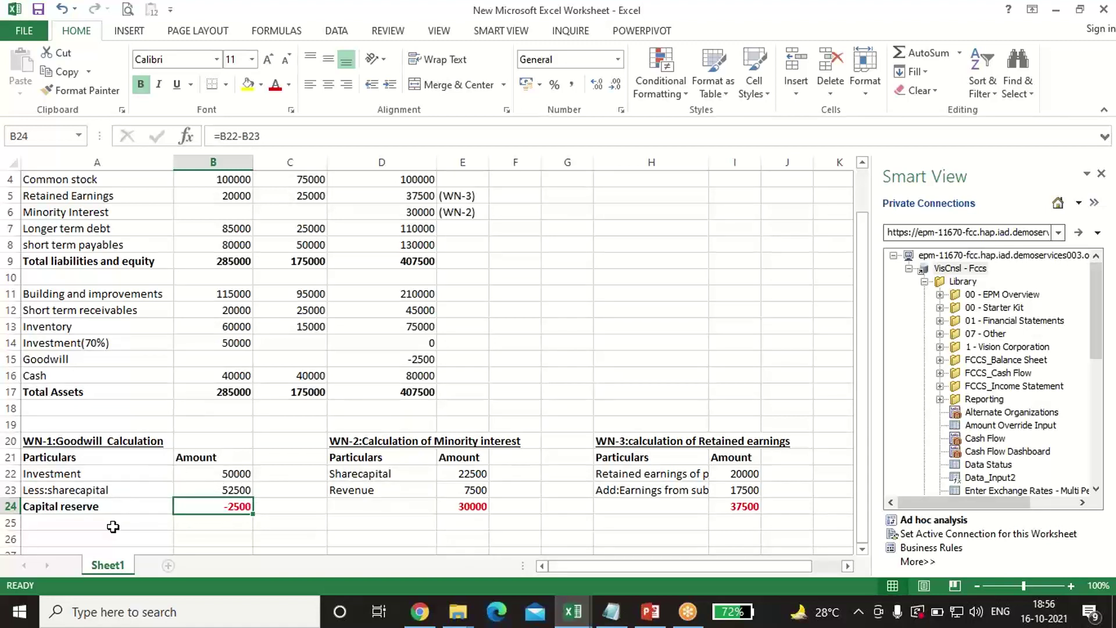
left_click(227, 490)
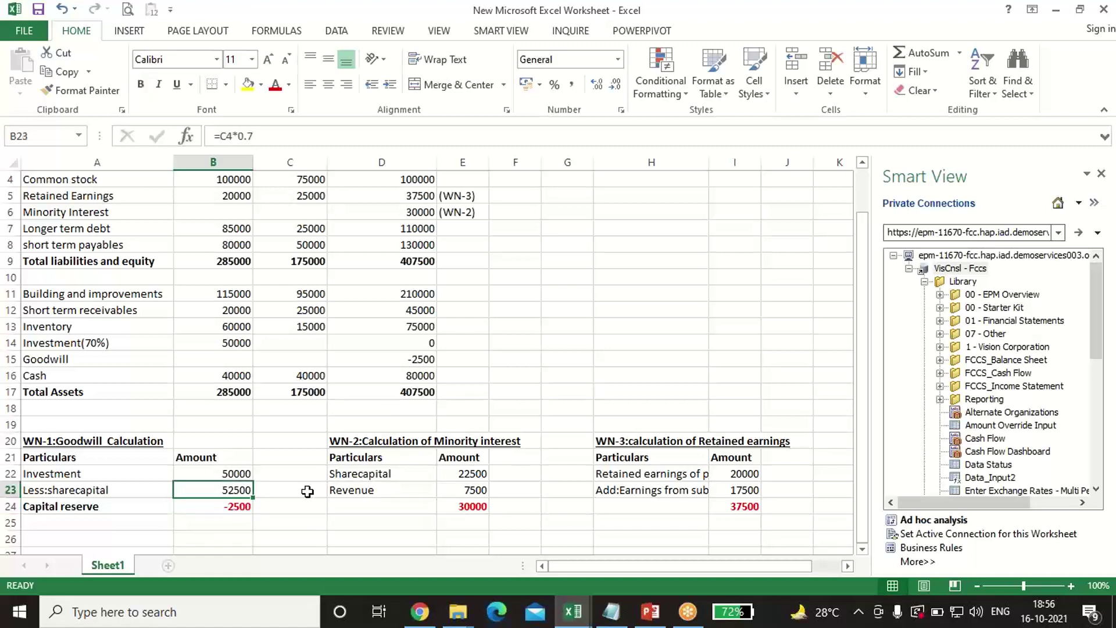
left_click(224, 505)
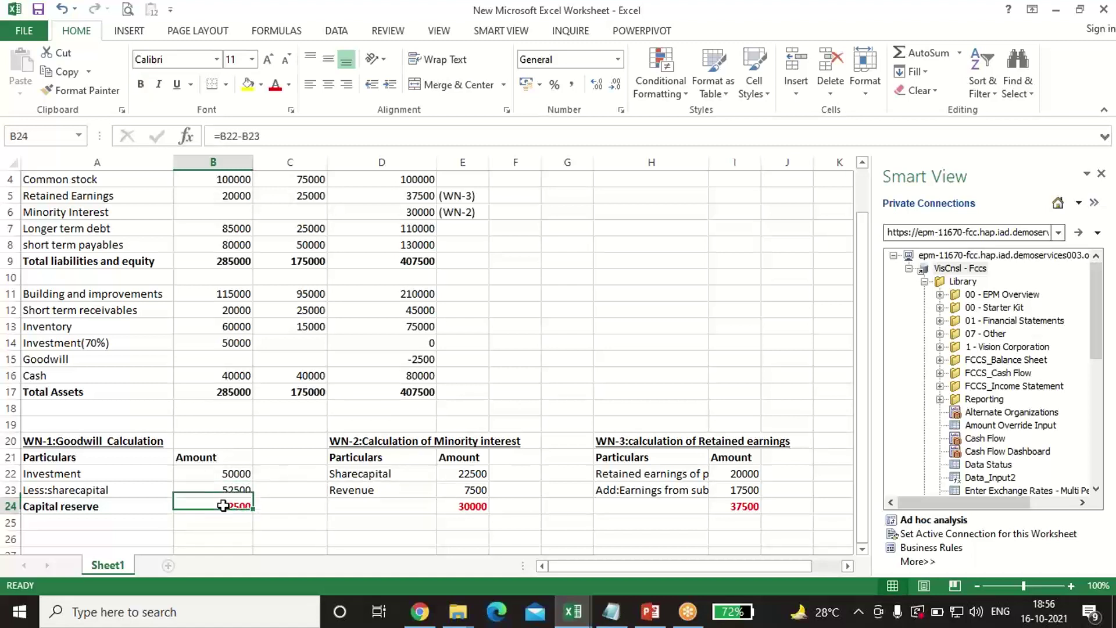
left_click(292, 508)
left_click(233, 506)
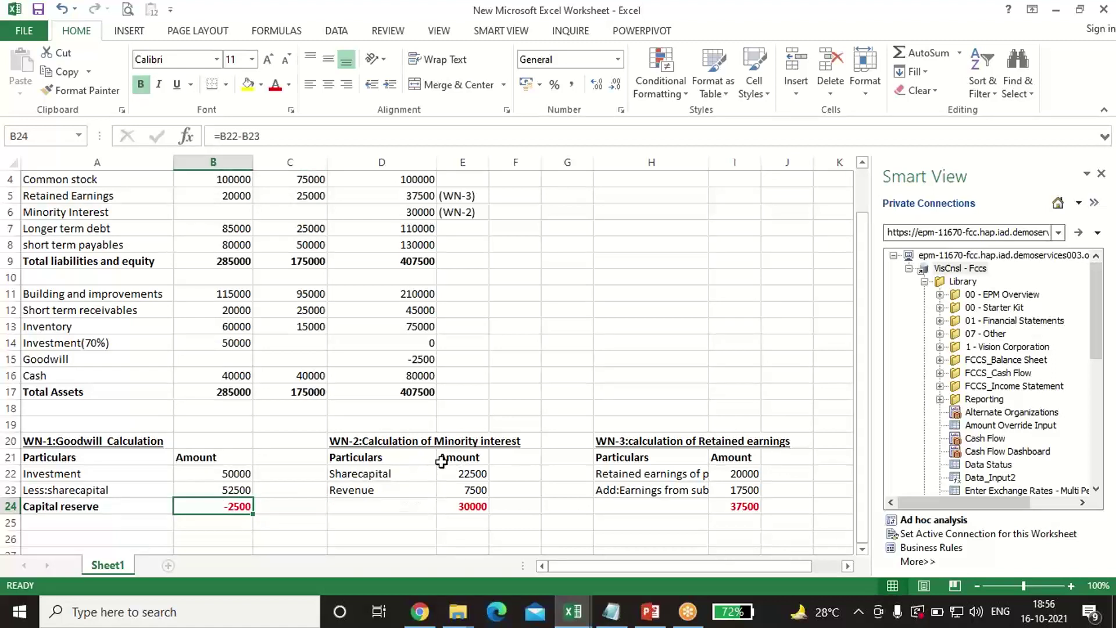
In the WN-2 minority interest calculation, enter =C4*.3 as the Sharecapital amount in E22.
left_click(385, 475)
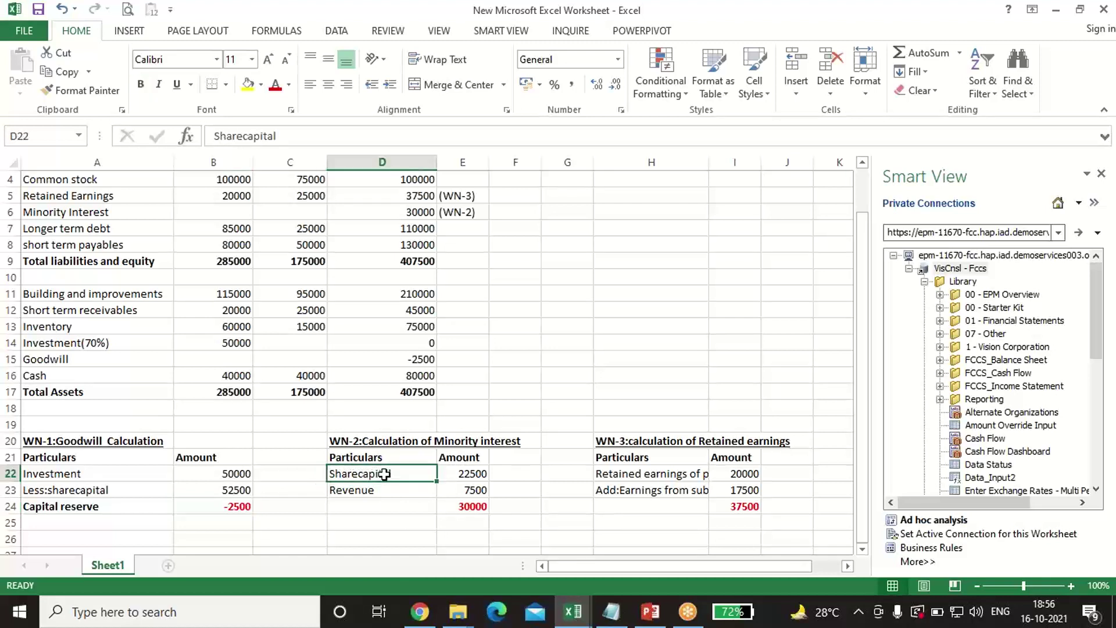
left_click(453, 479)
type("=")
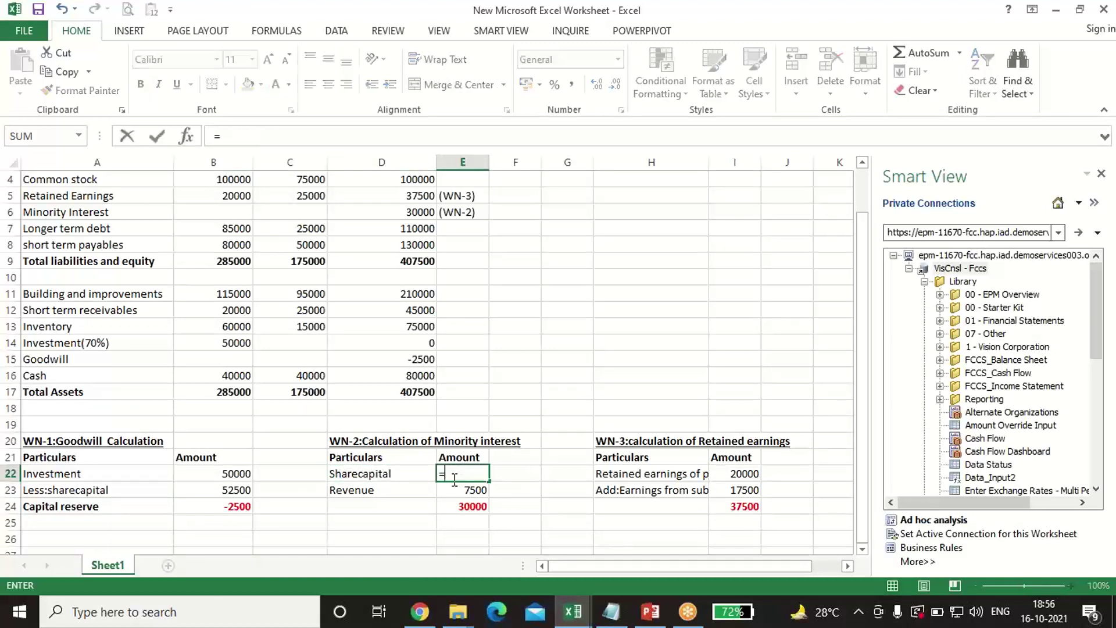
left_click(311, 185)
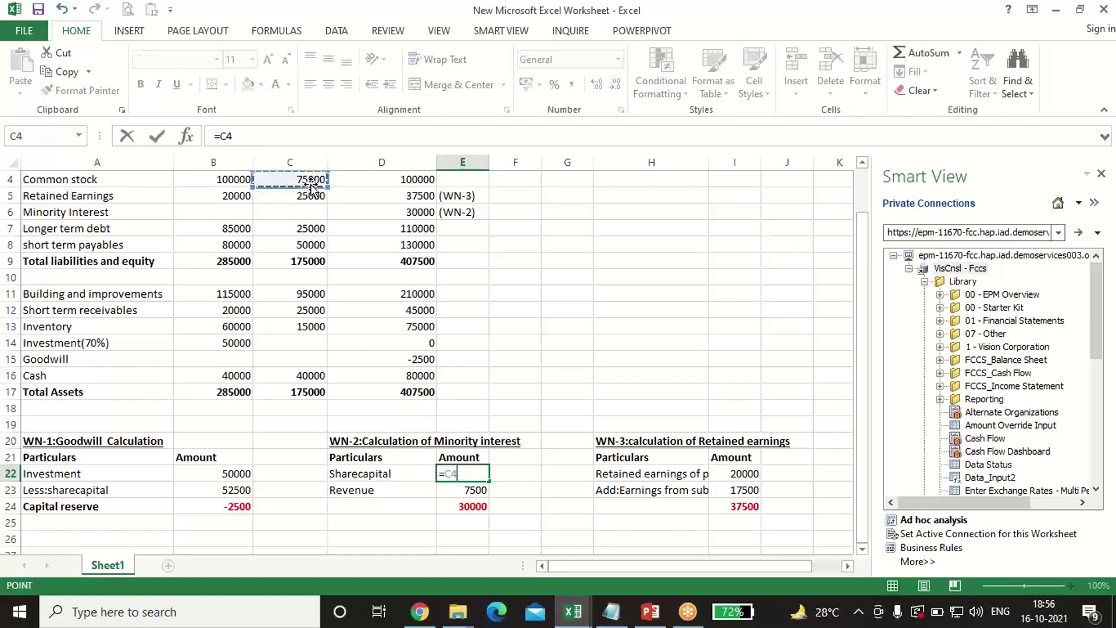
type("*")
key("Return")
Enter =C5*.3 as the minority interest's Revenue amount in E23.
type("=")
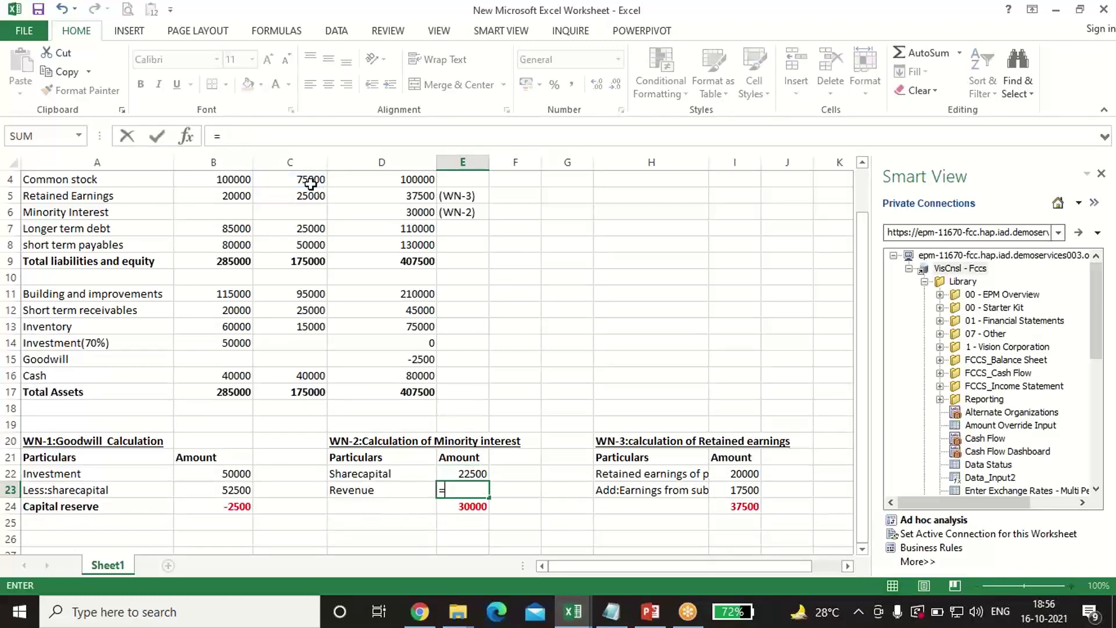
left_click(306, 195)
type("*.3")
key("Return")
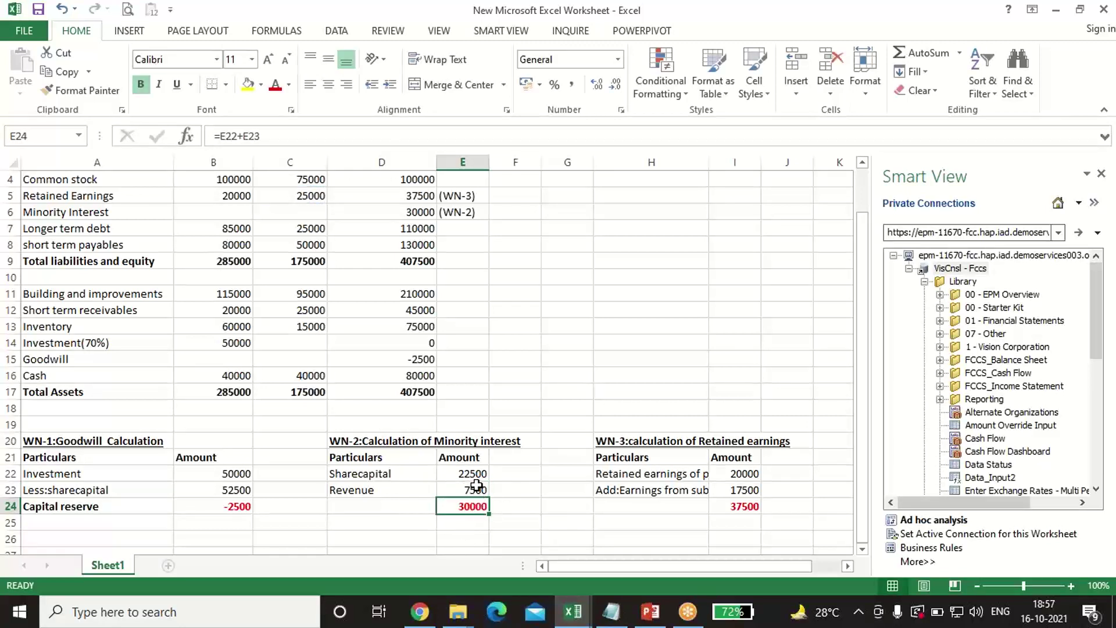
In the WN-3 retained earnings calculation, enter =25000*.7 as the earnings from the subsidiary in I23.
left_click(738, 478)
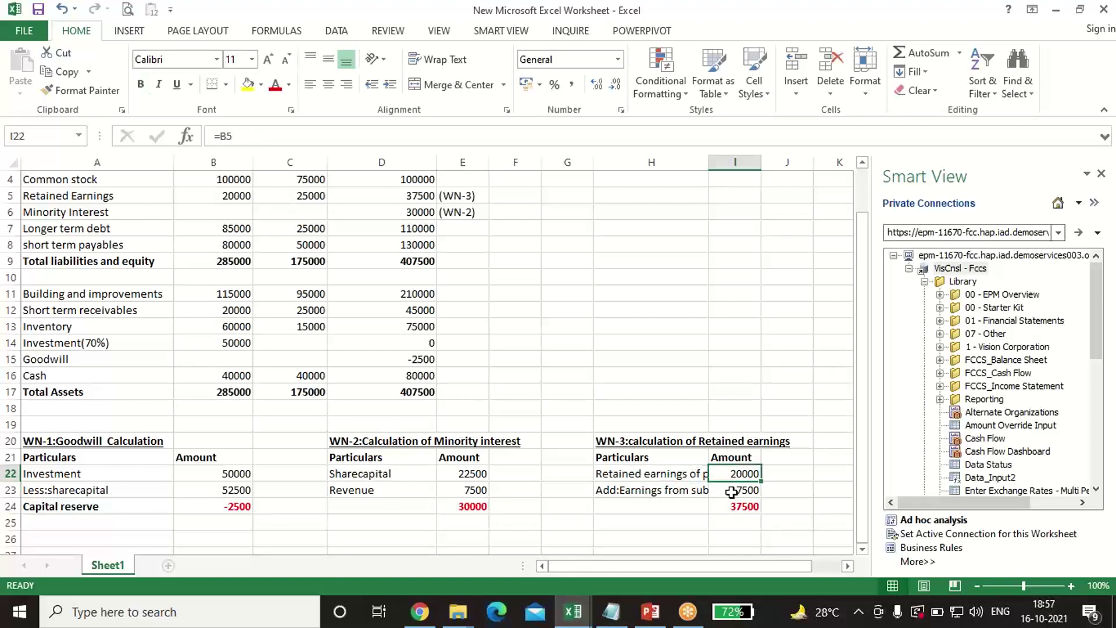
left_click(218, 194)
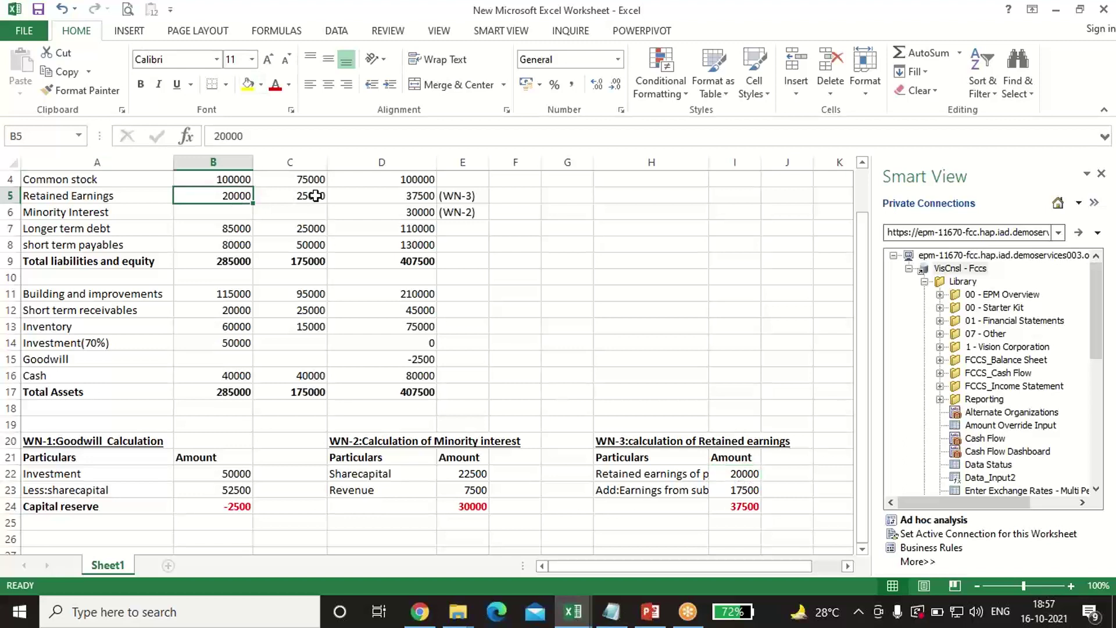
left_click(748, 487)
type("=25")
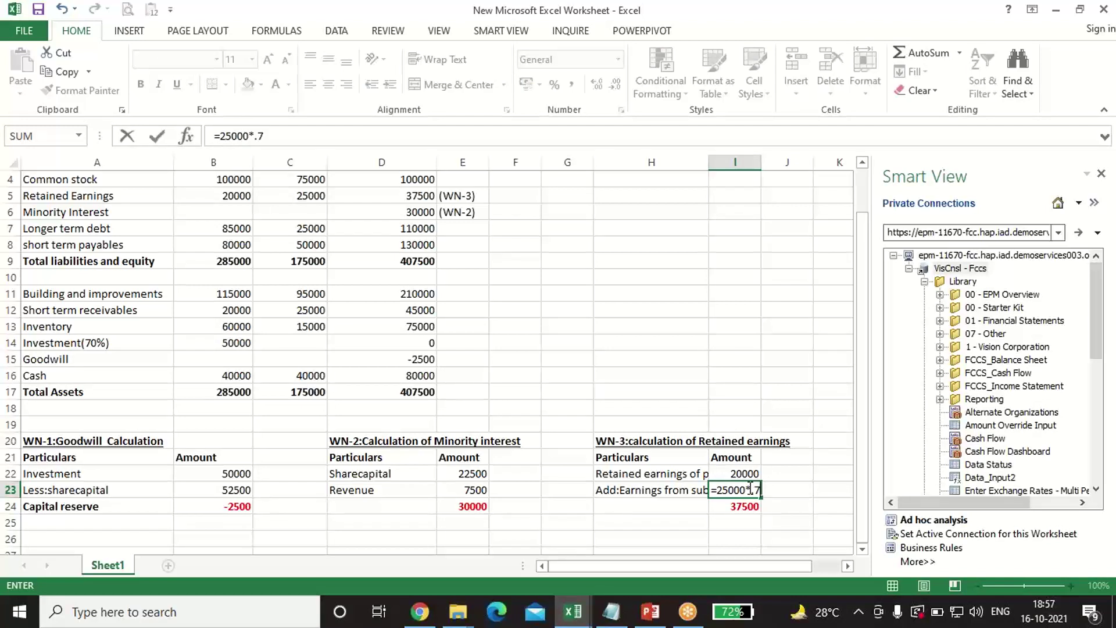
key("Return")
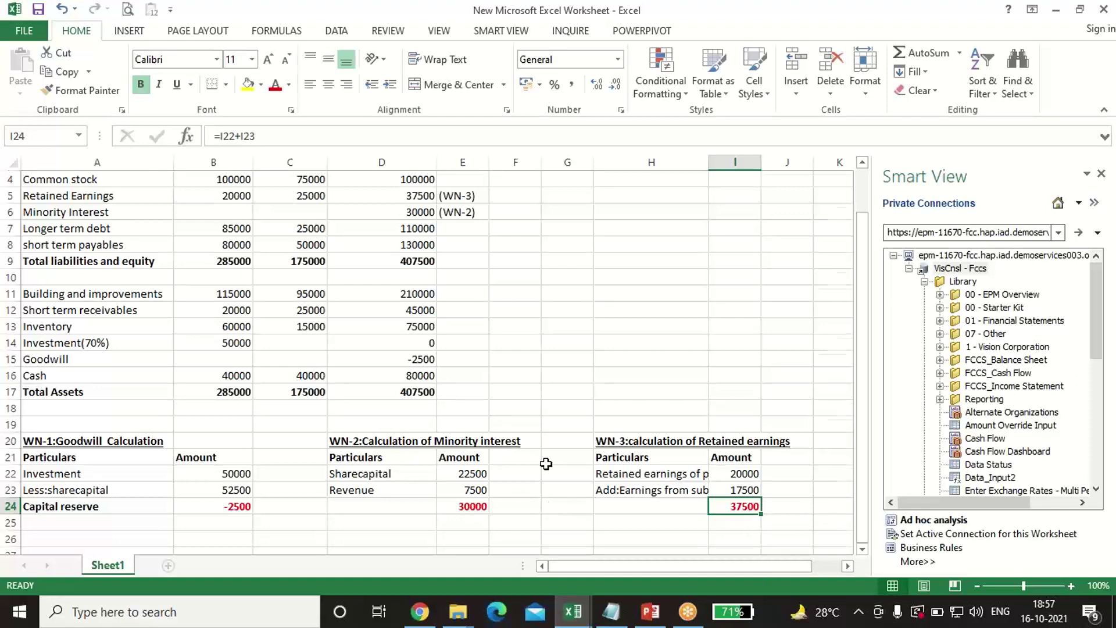
Examine how the consolidated common stock, retained earnings and minority interest in column D link to H ltd's figures and the working notes.
scroll(546, 465, "up", 1)
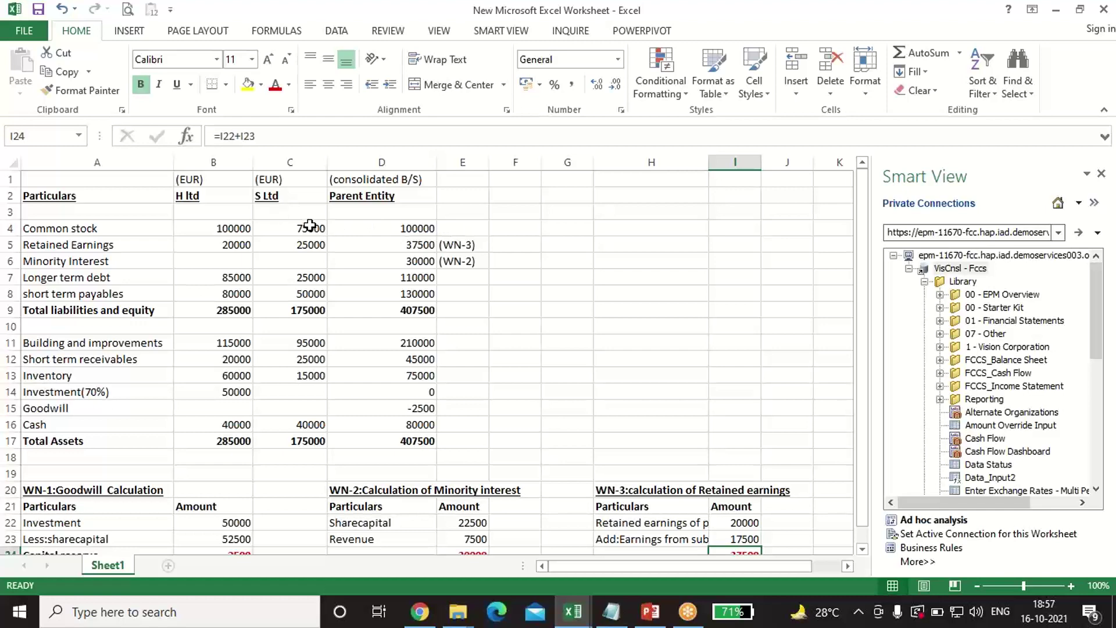
scroll(300, 223, "down", 1)
left_click(206, 178)
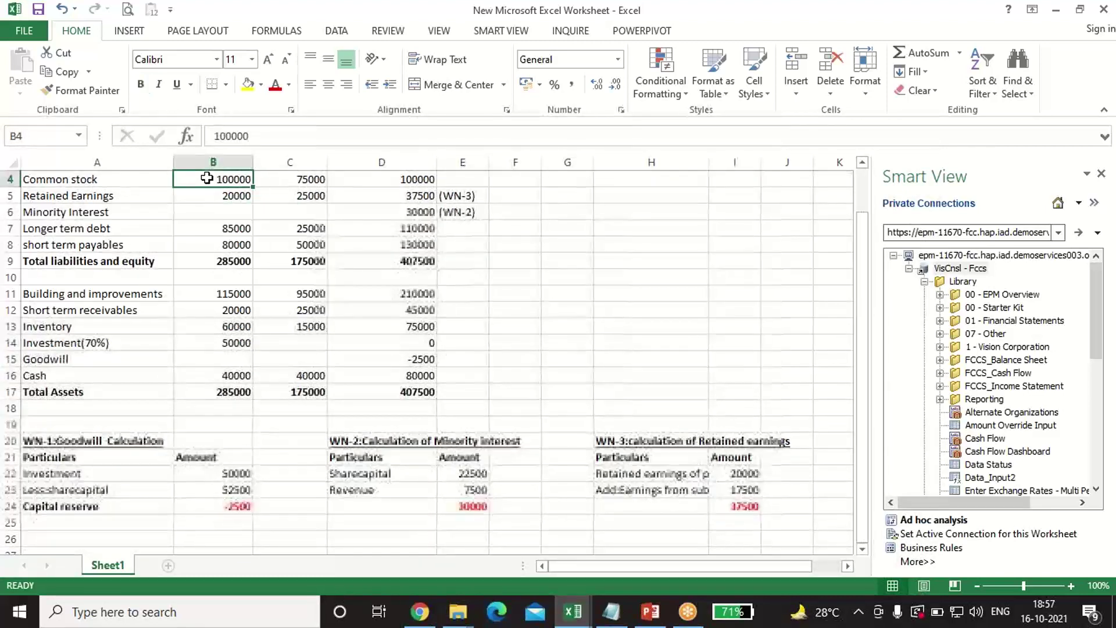
left_click(399, 178)
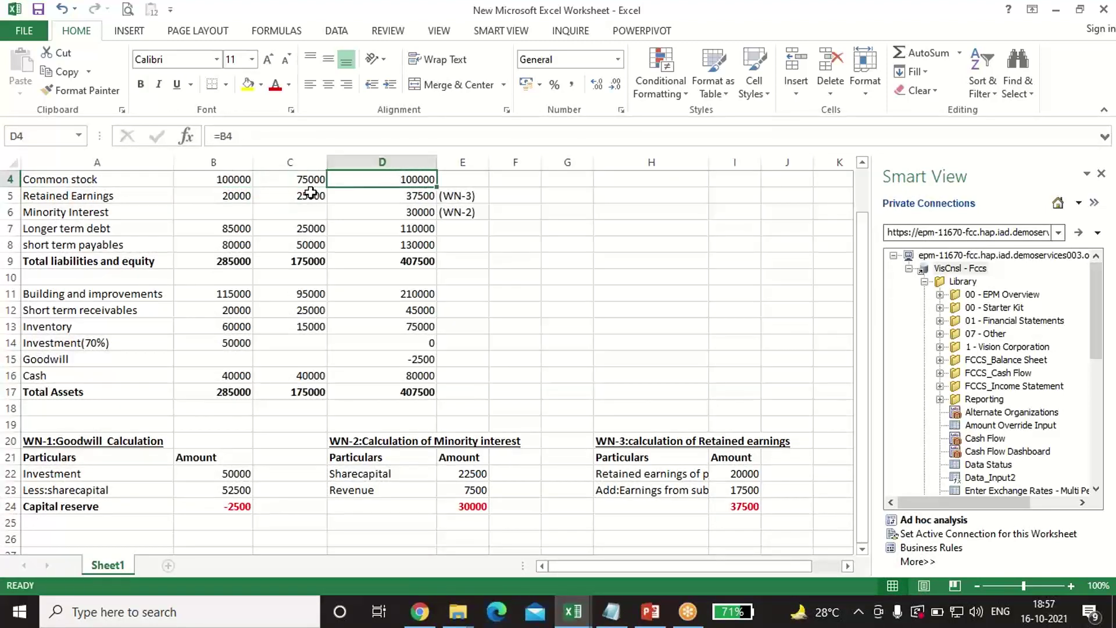
left_click(215, 195)
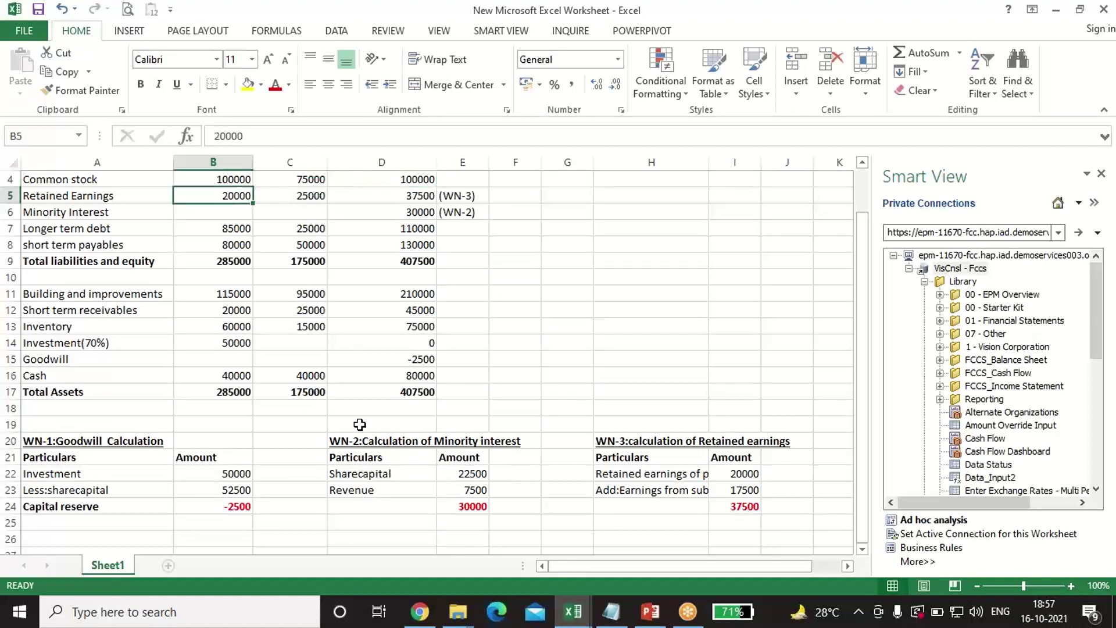
left_click(739, 506)
left_click(426, 192)
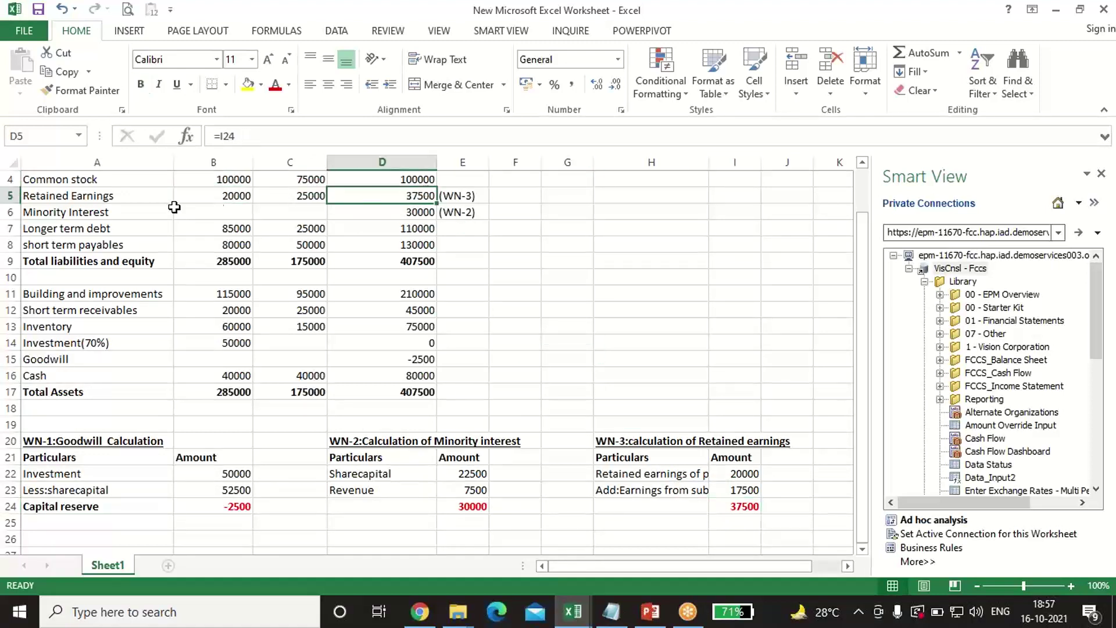
left_click(413, 210)
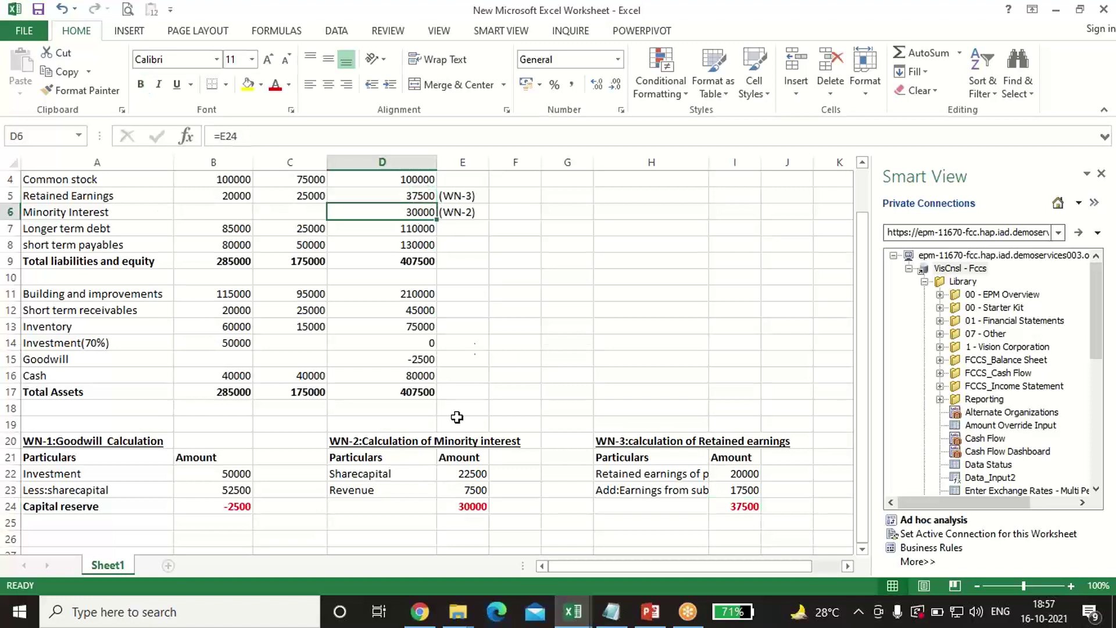
left_click(461, 501)
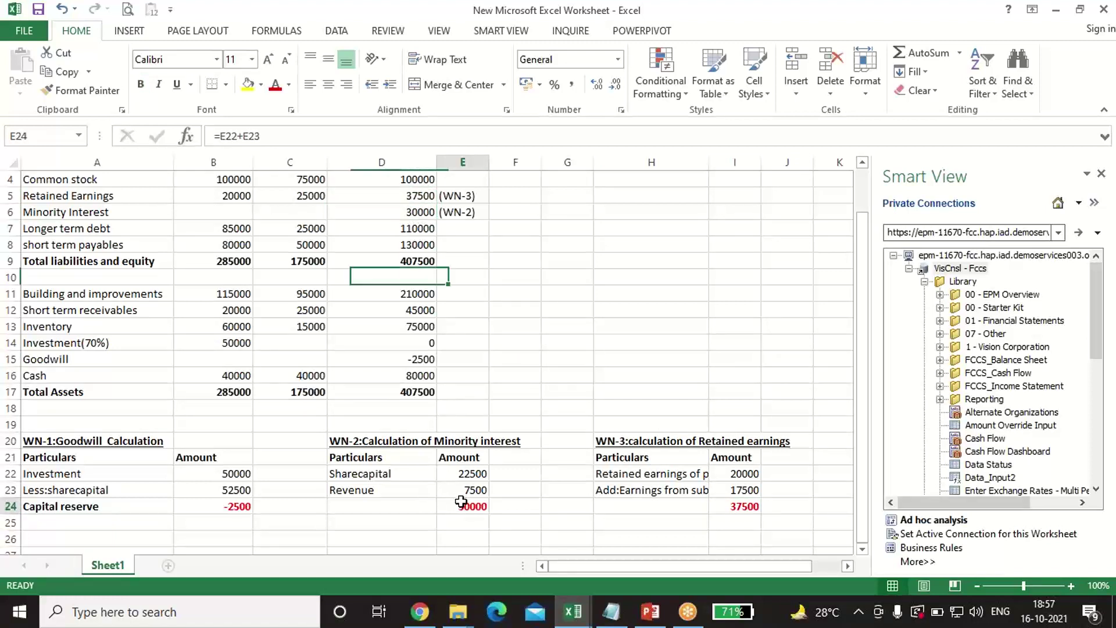
Enter =B7+C7 in D7 as the consolidated Longer term debt.
left_click(430, 228)
type("=")
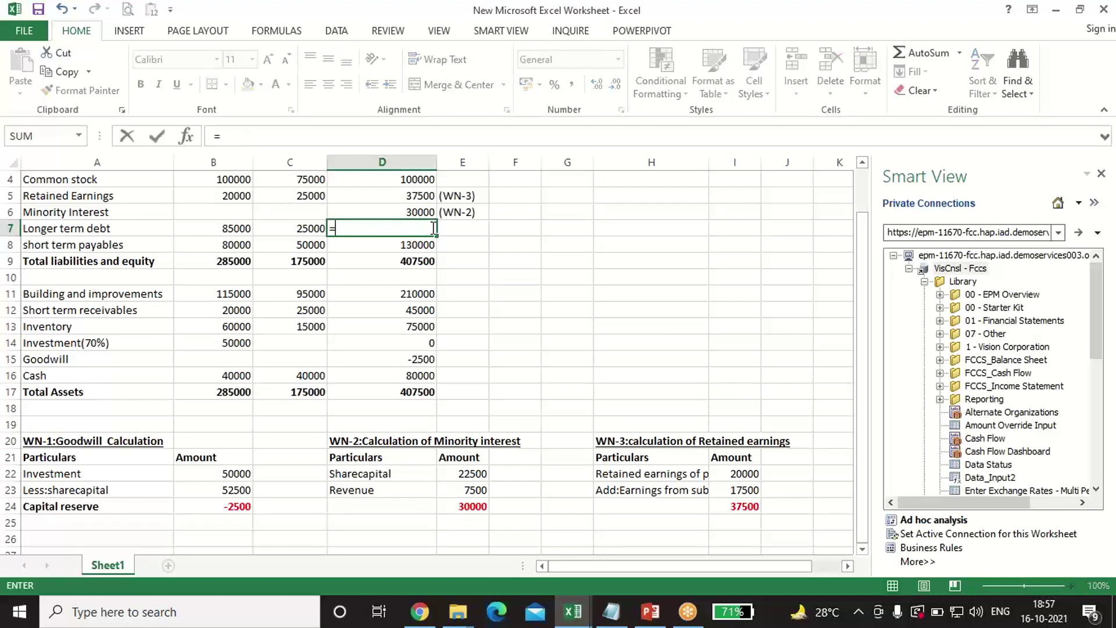
key("Left")
key("Left")
type("+")
key("Left")
key("Left")
key("Right")
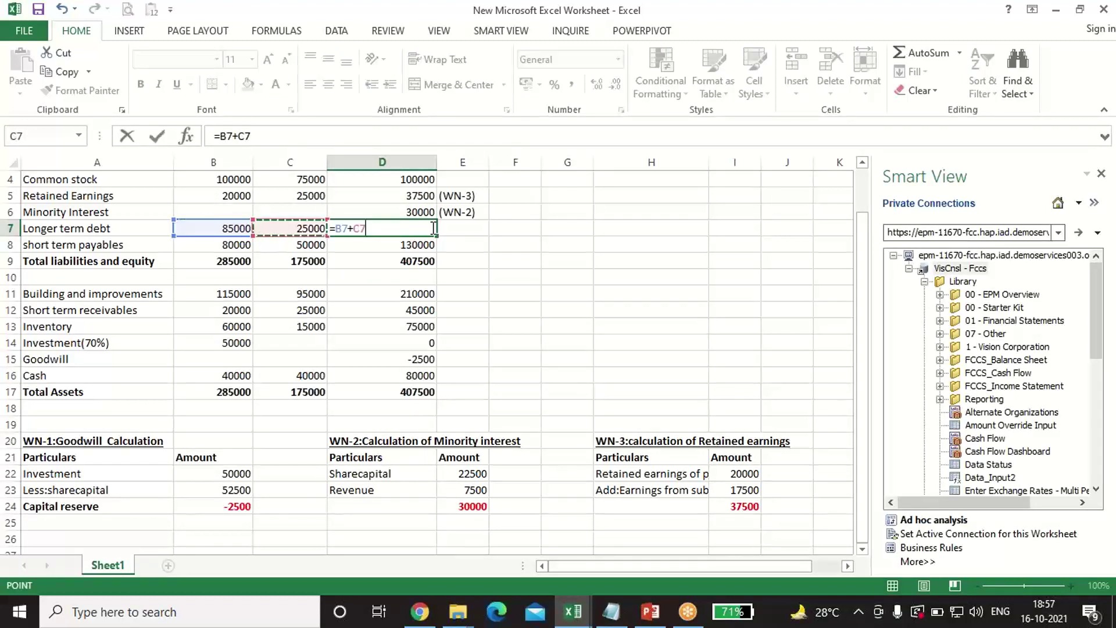
key("Return")
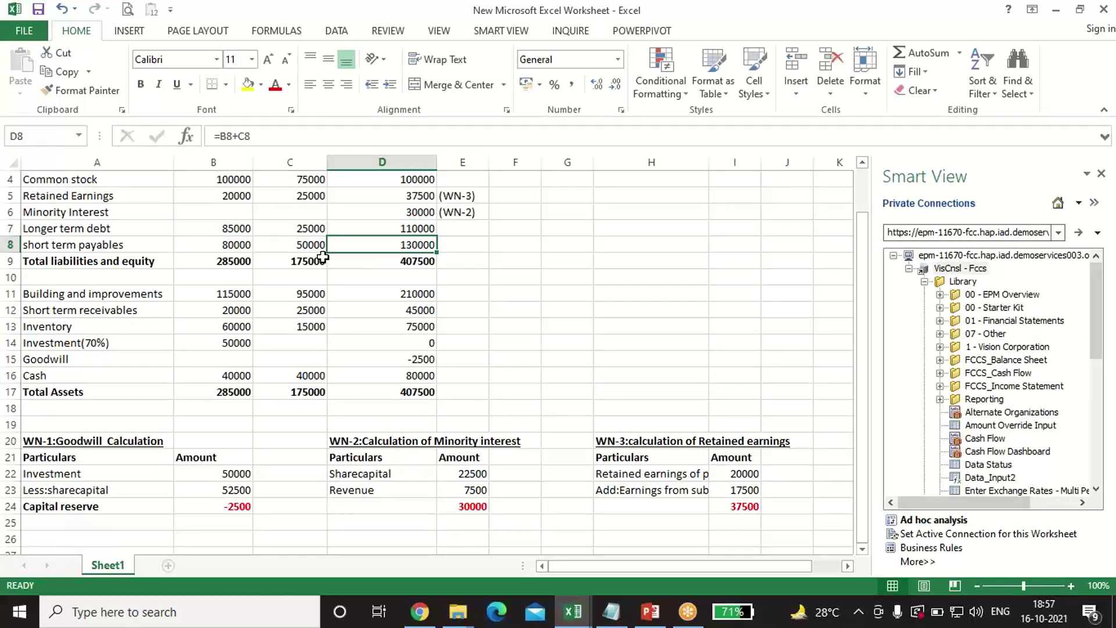
Enter =B8+C8 in D8 as the consolidated short term payables.
type("=")
key("Left")
key("Left")
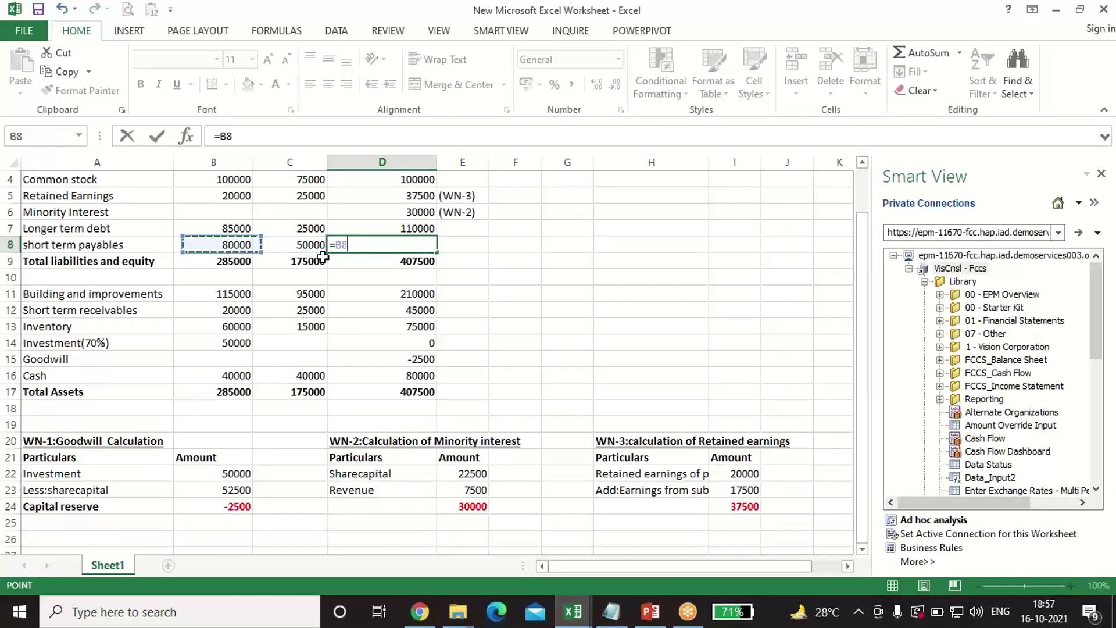
type("+")
key("Left")
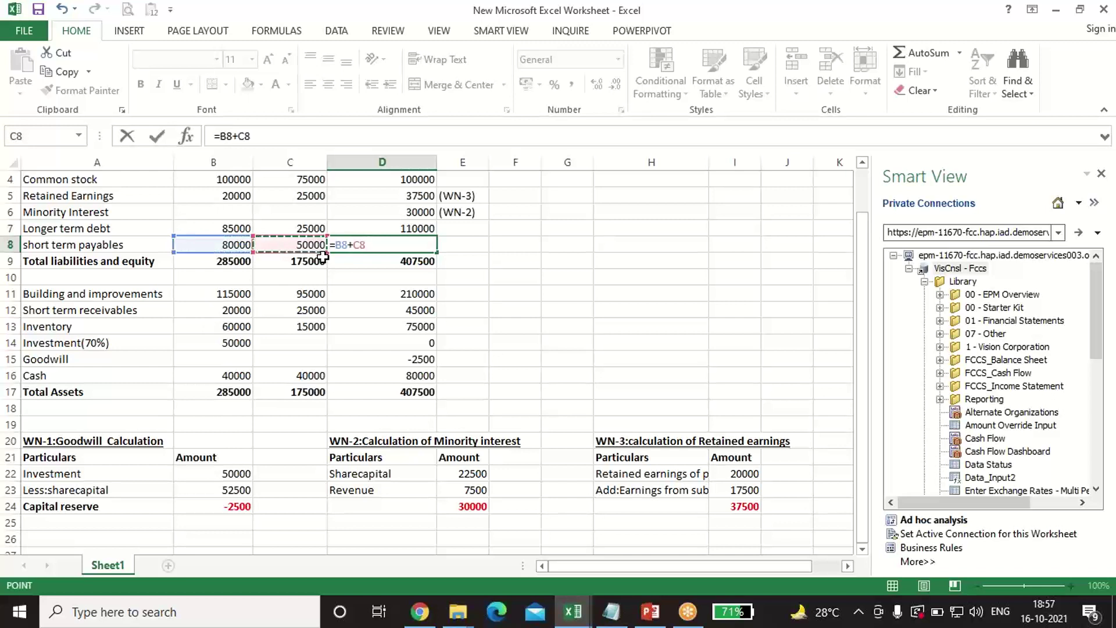
key("Return")
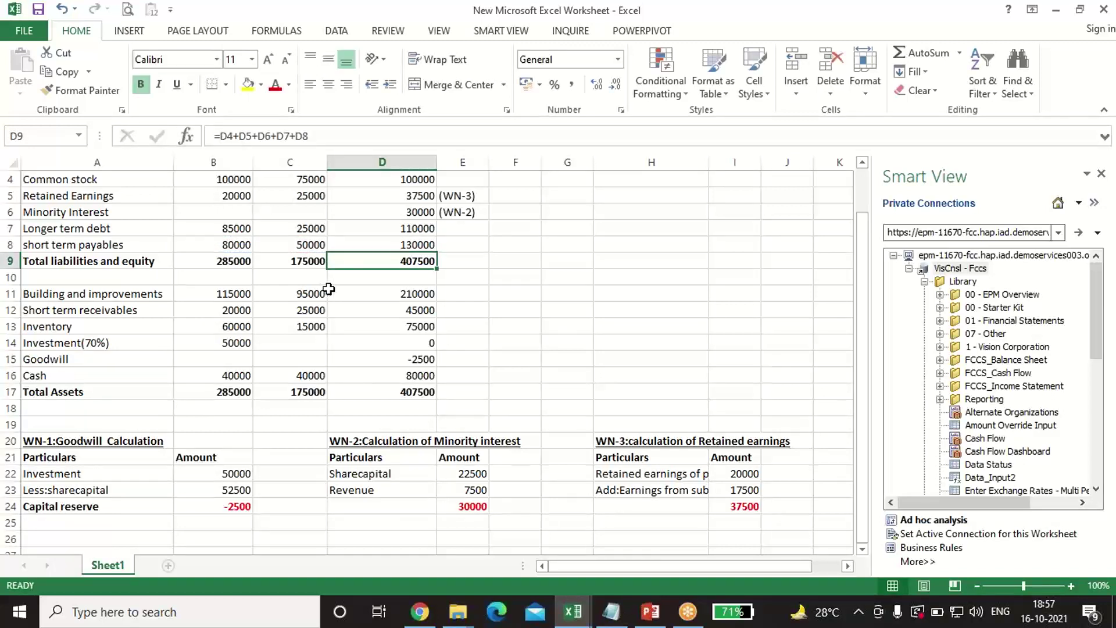
Examine how consolidated building and improvements, short term receivables and inventory in column D add up the H ltd and S Ltd amounts.
left_click(409, 297)
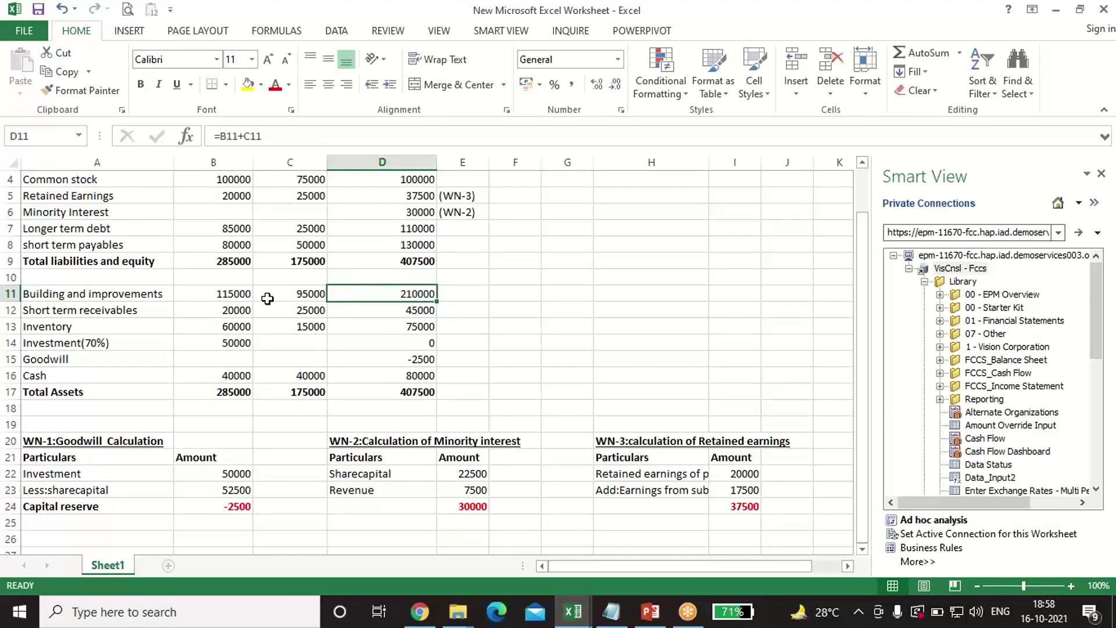
left_click(222, 292)
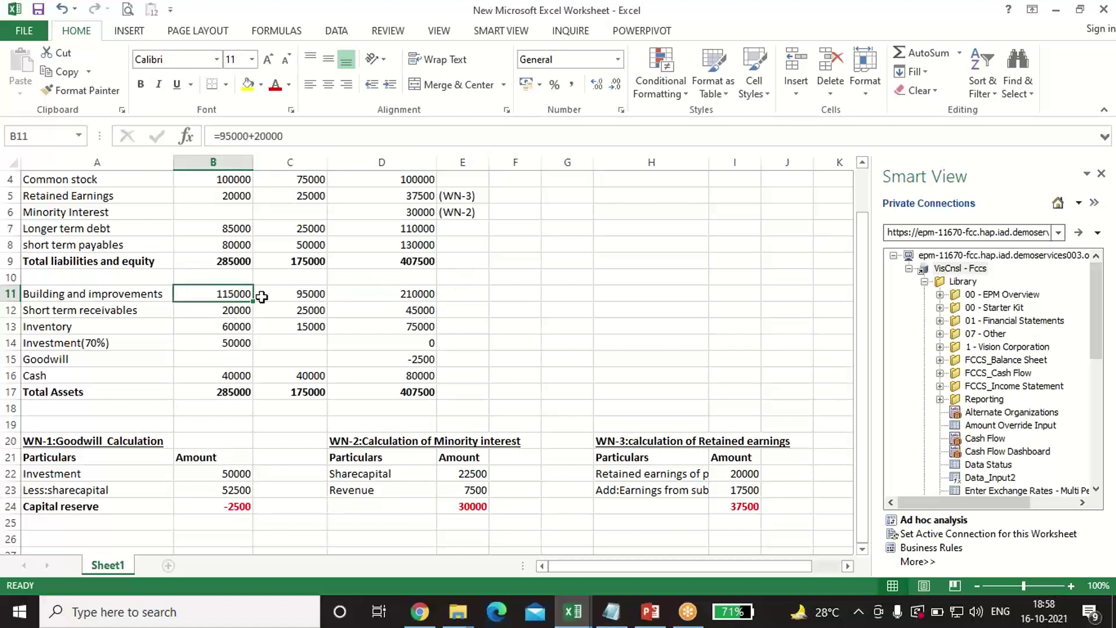
left_click(307, 293)
left_click(385, 294)
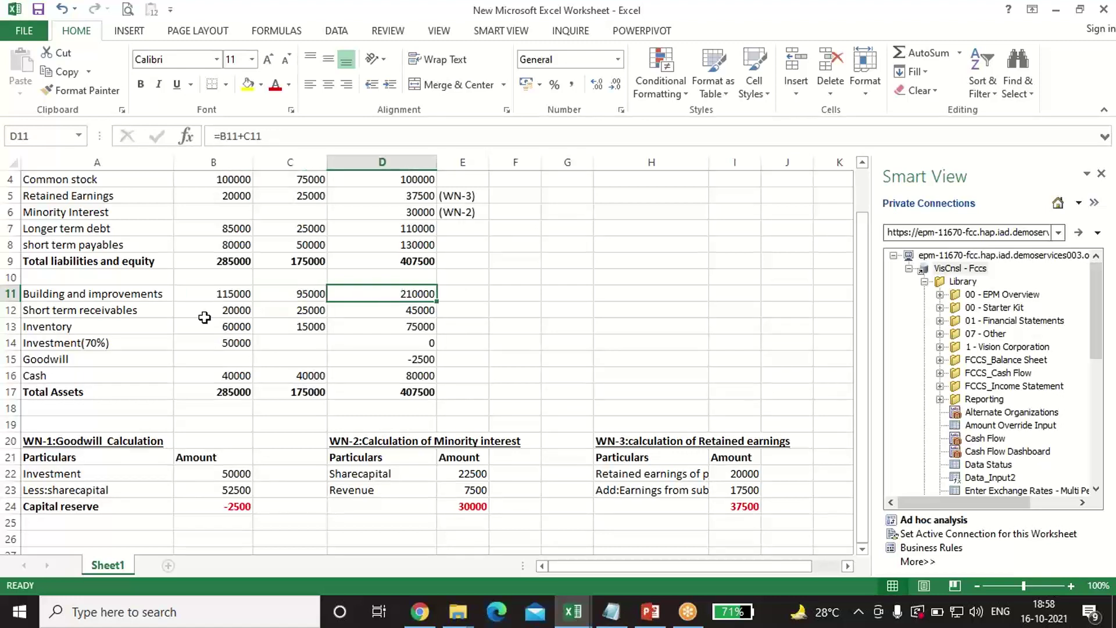
left_click(228, 310)
left_click(308, 310)
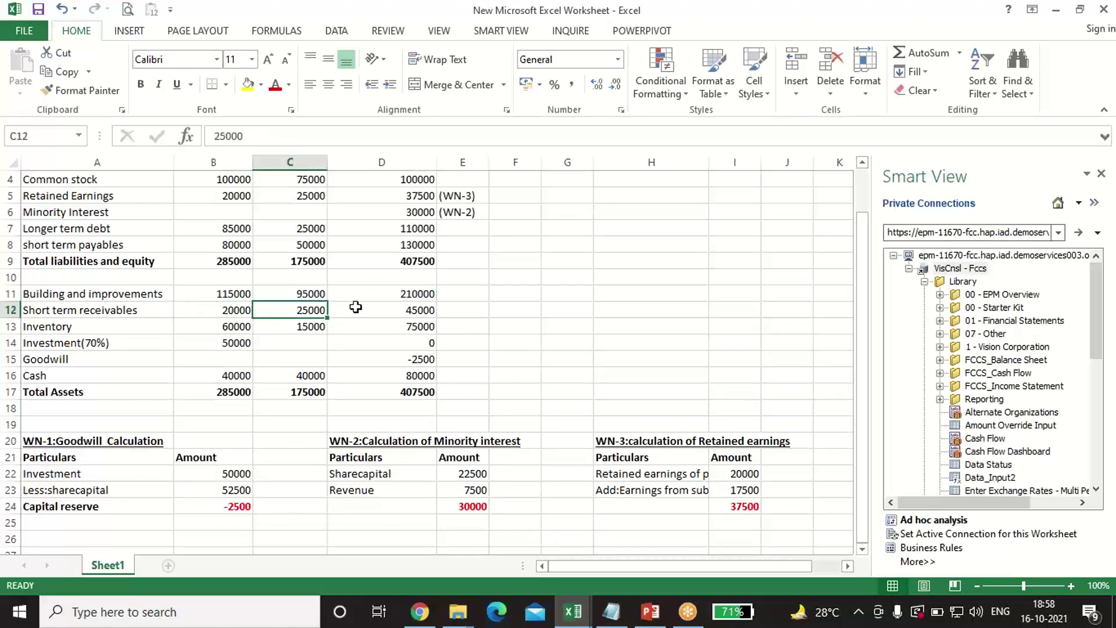
left_click(417, 311)
left_click(223, 323)
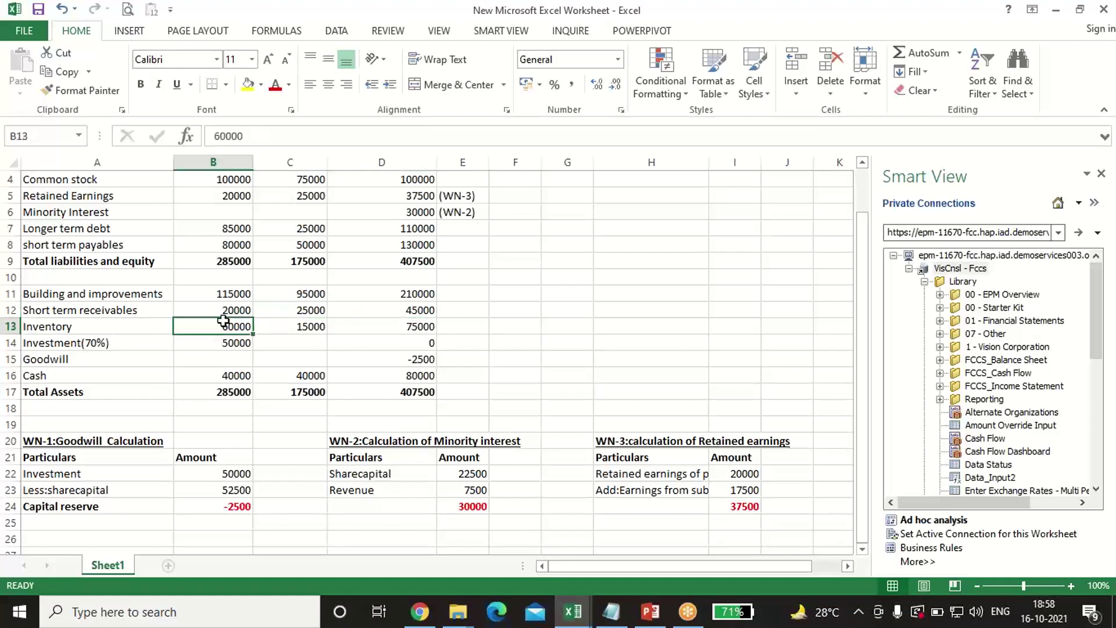
left_click(294, 324)
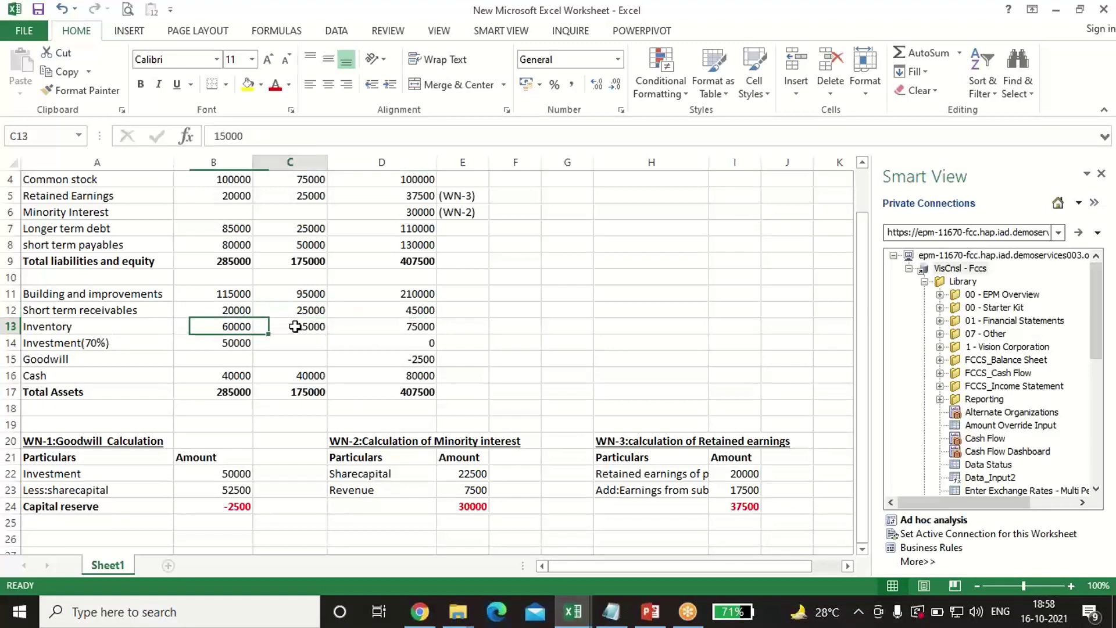
left_click(421, 327)
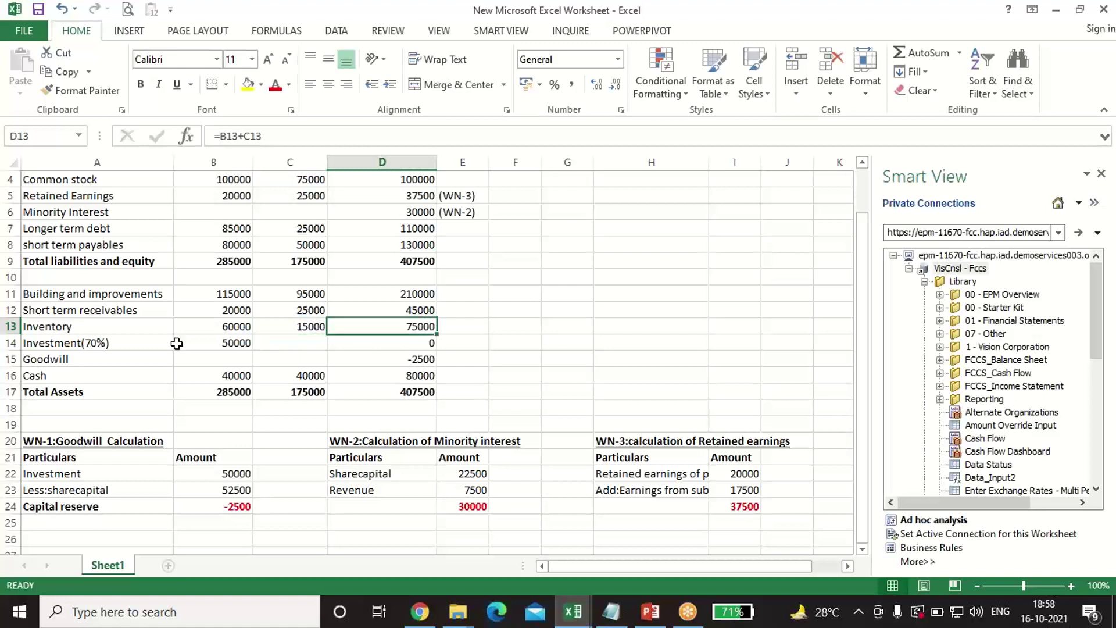
Examine the consolidated investment, goodwill, cash and total assets formulas in column D, tracing goodwill to the WN-1 capital reserve.
left_click(221, 340)
left_click(407, 341)
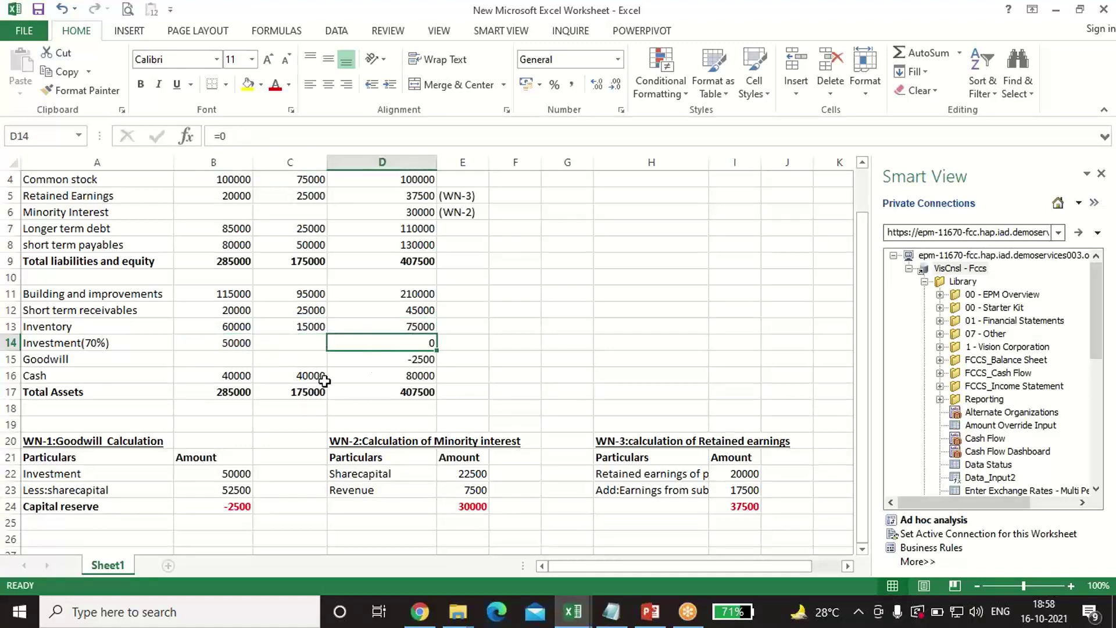
left_click(405, 358)
left_click(244, 509)
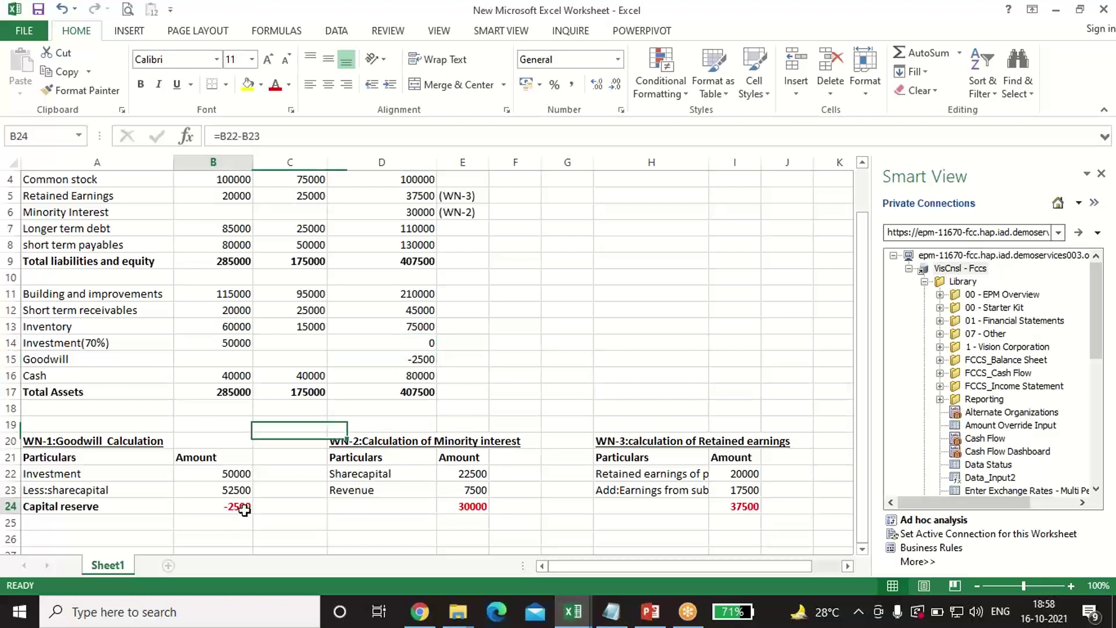
left_click(400, 359)
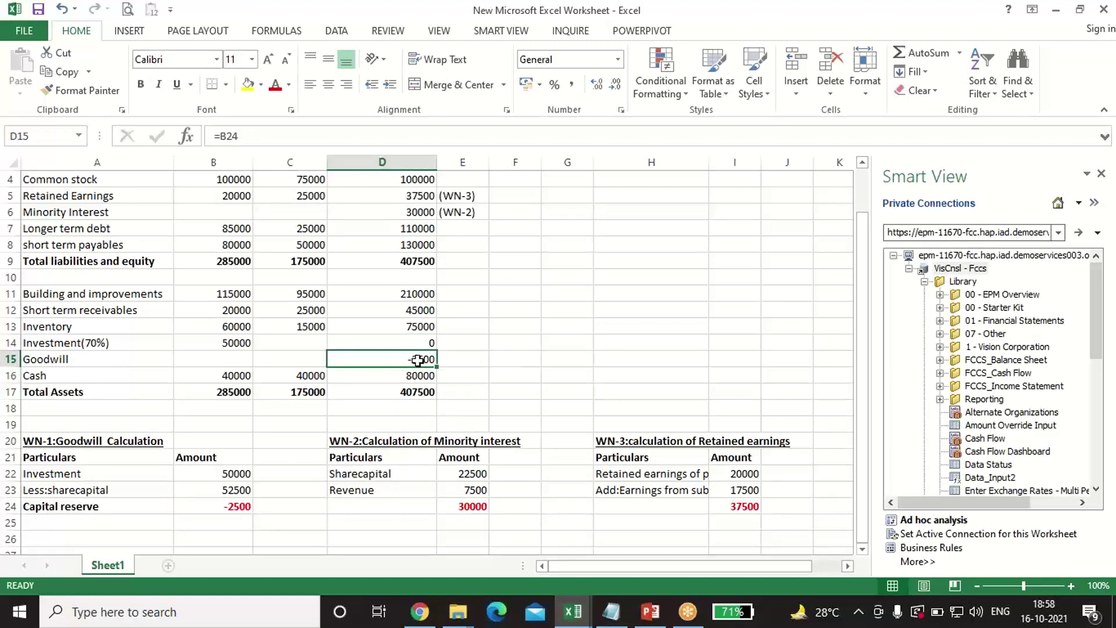
left_click(243, 373)
left_click(302, 374)
left_click(372, 376)
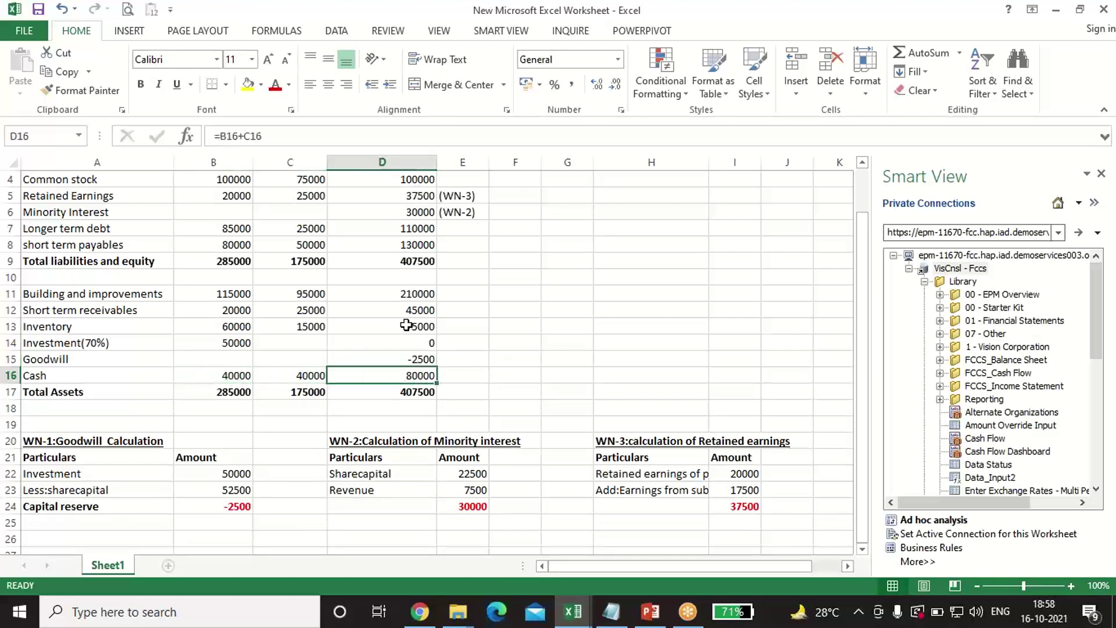
left_click(420, 398)
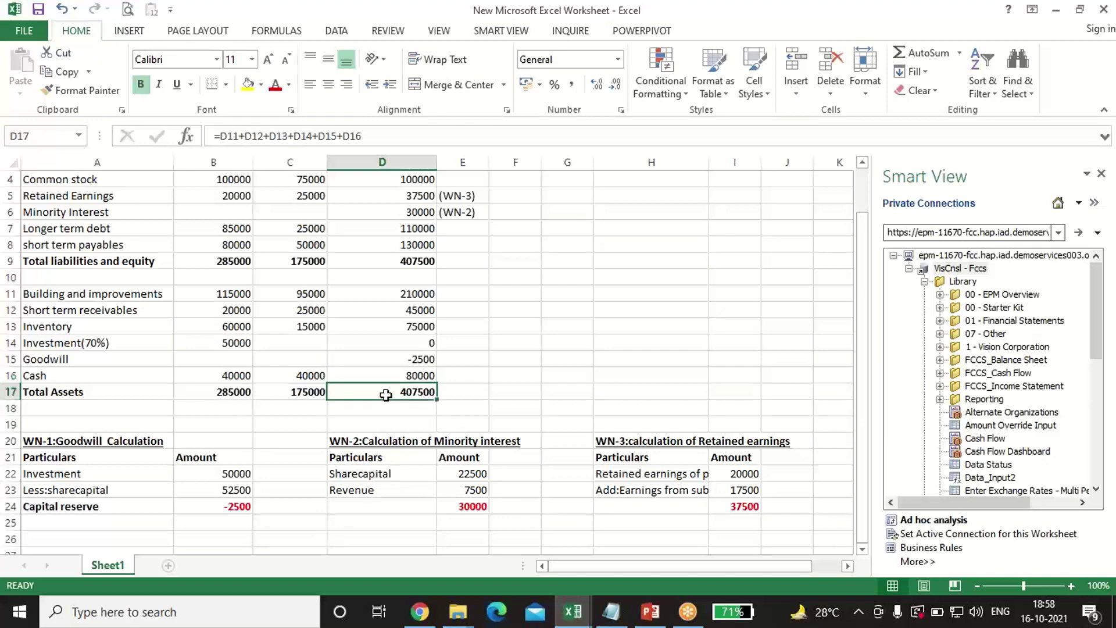
scroll(417, 393, "up", 1)
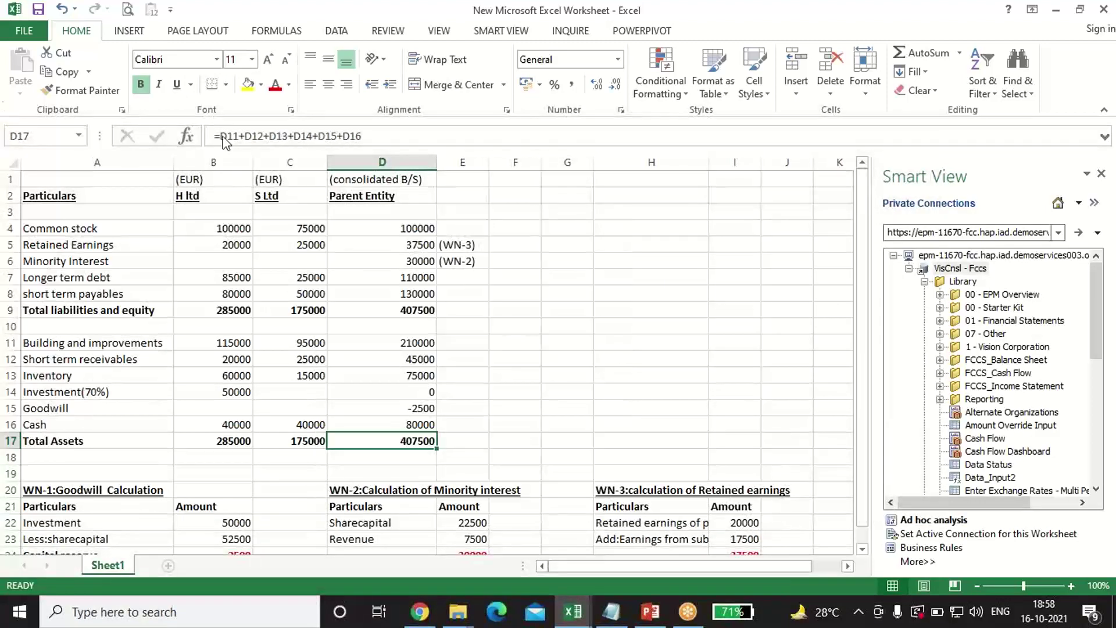
scroll(416, 303, "down", 1)
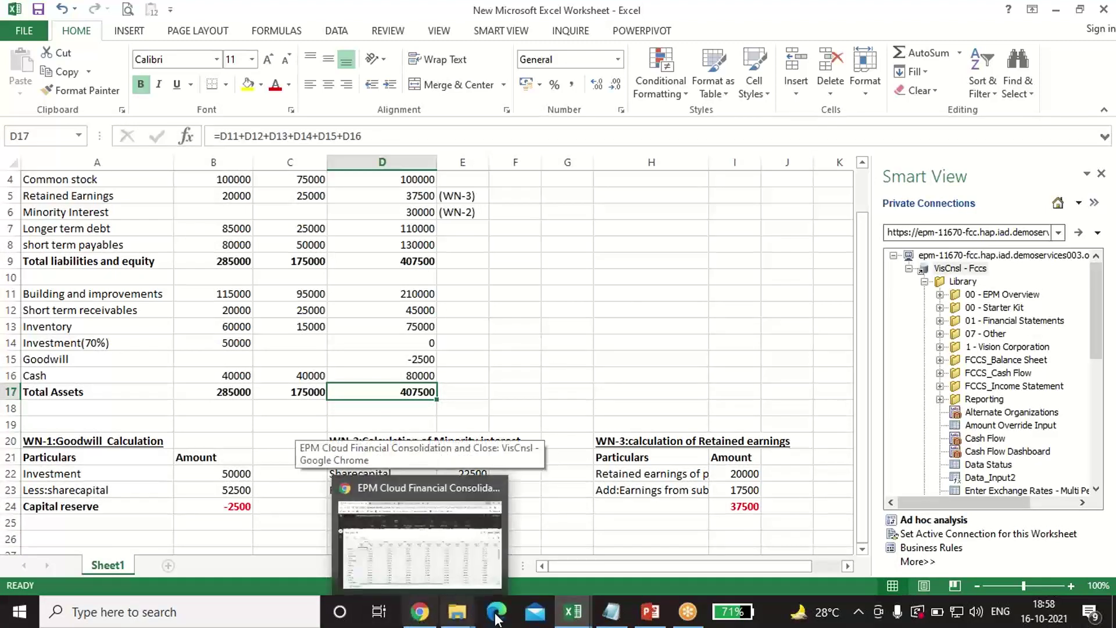
Switch to the final workbook, show Sheet1 and move its POV window toward column B.
mouse_move(572, 611)
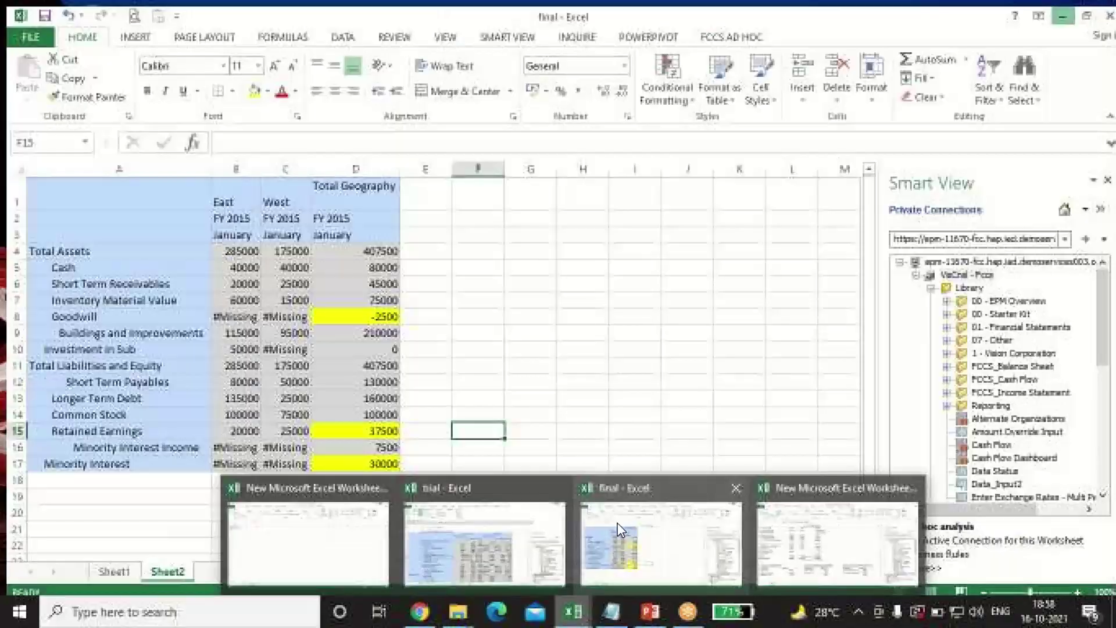
left_click(621, 530)
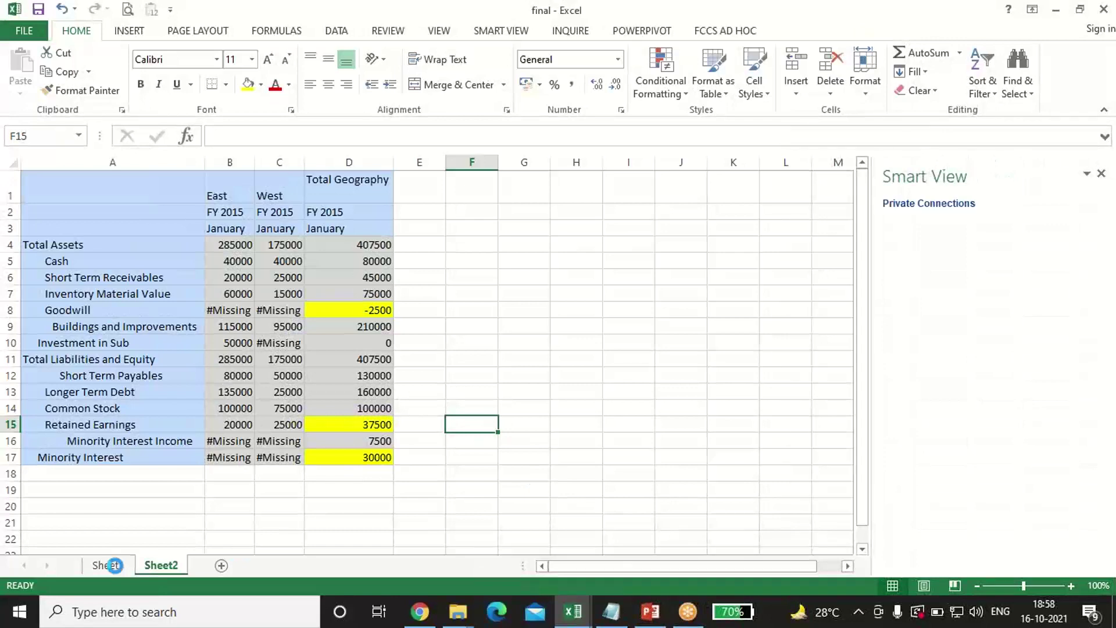
left_click(111, 565)
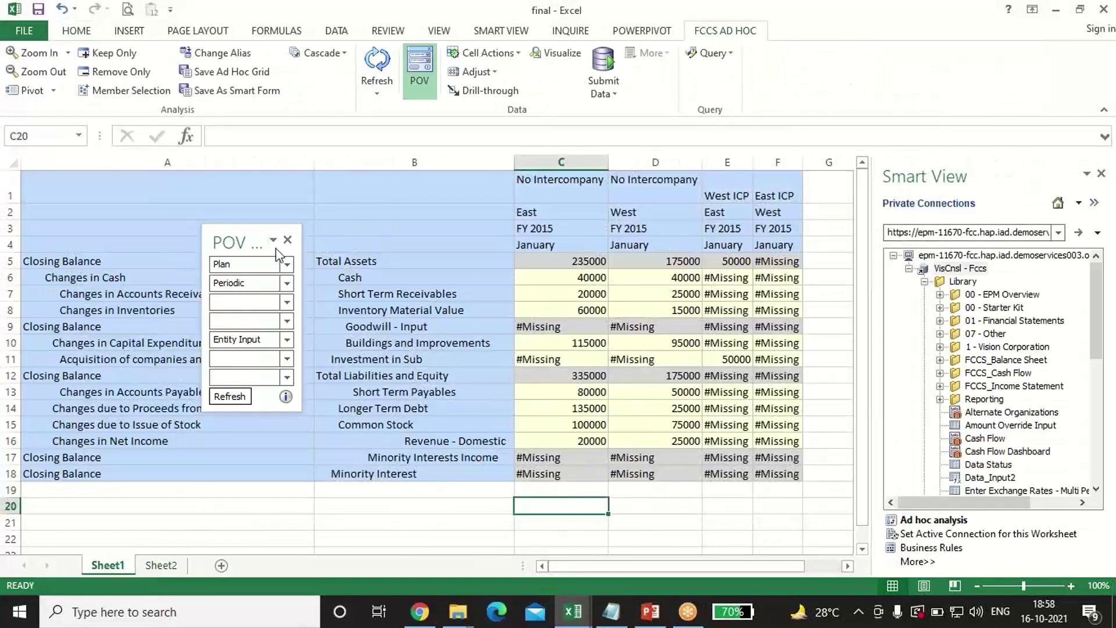
left_click_drag(247, 238, 347, 221)
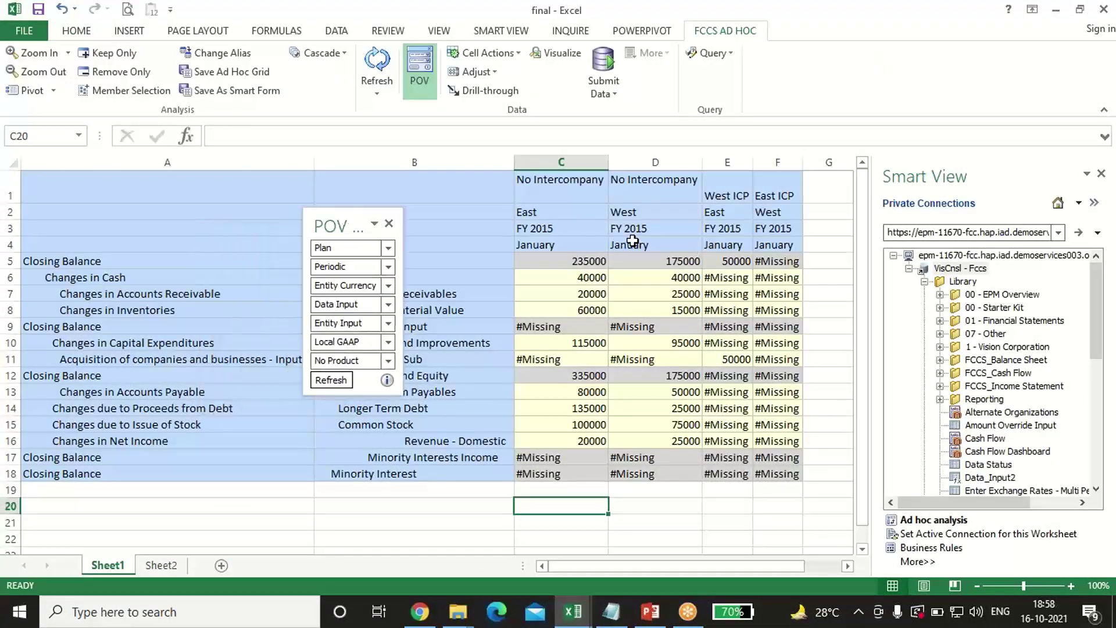
Examine the East and West entity columns with their No Intercompany, West ICP and East ICP members and the Investment in Sub row.
left_click(555, 212)
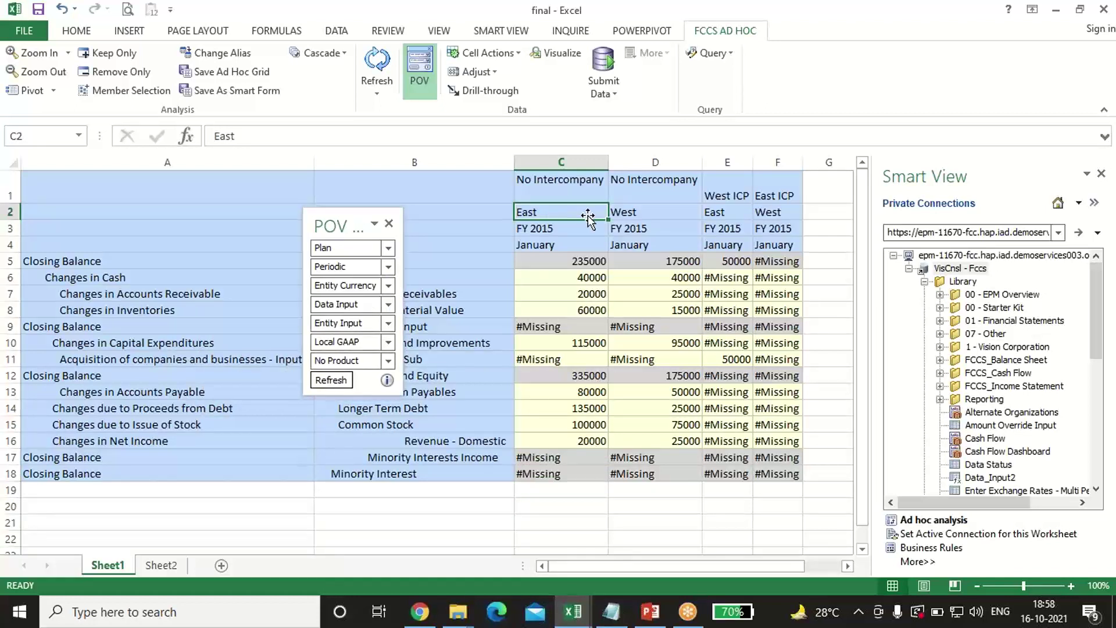
left_click(642, 215)
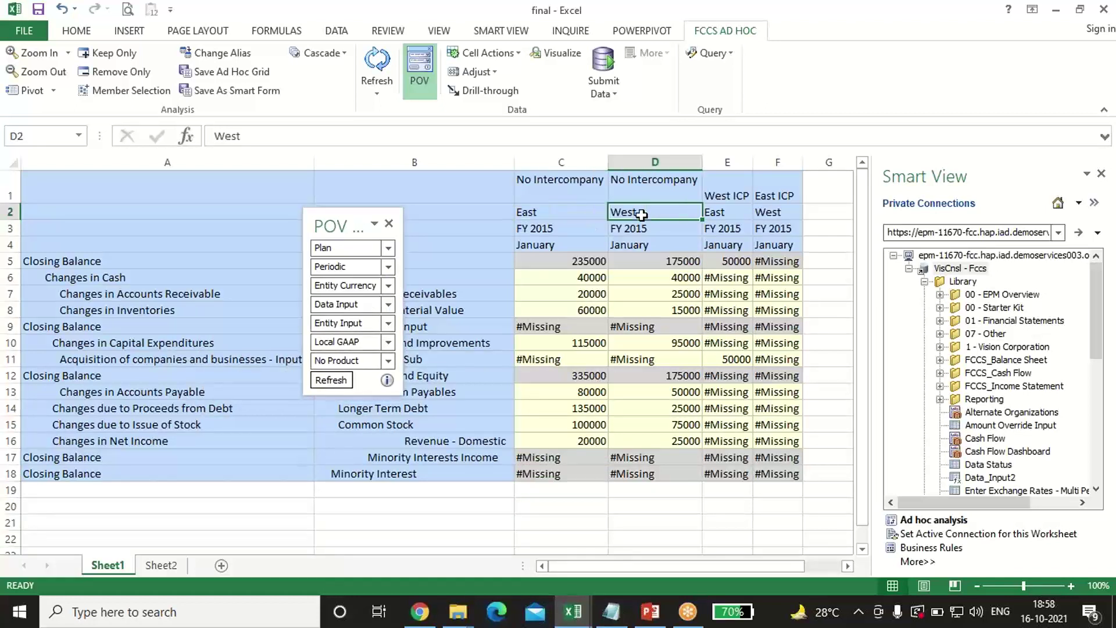
left_click(559, 179)
left_click(703, 185)
left_click(656, 186)
left_click(576, 190)
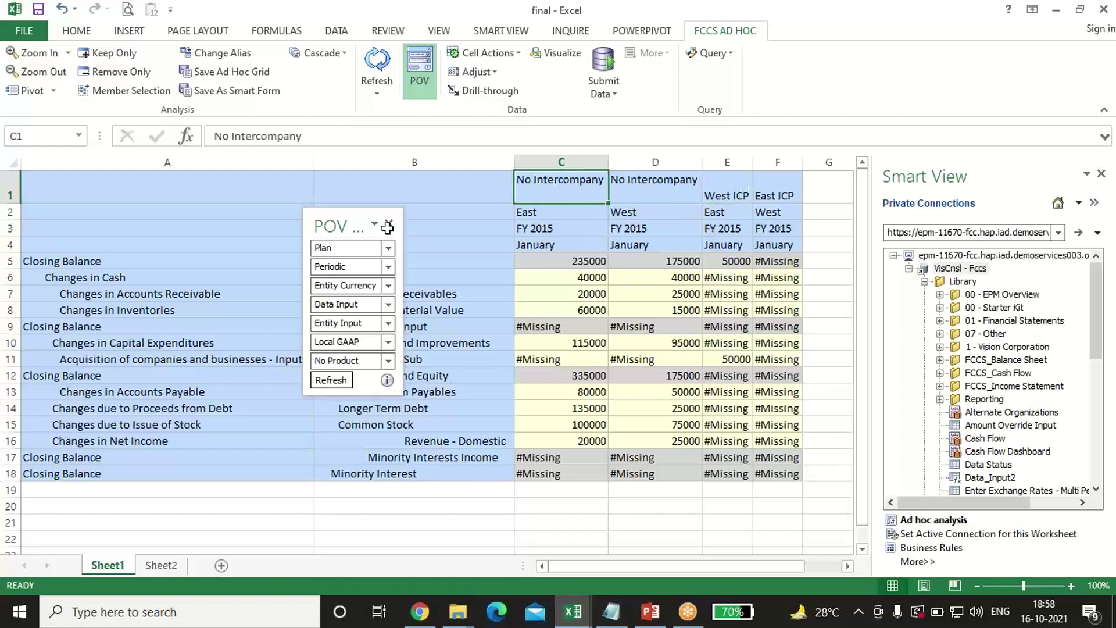
left_click_drag(319, 228, 251, 222)
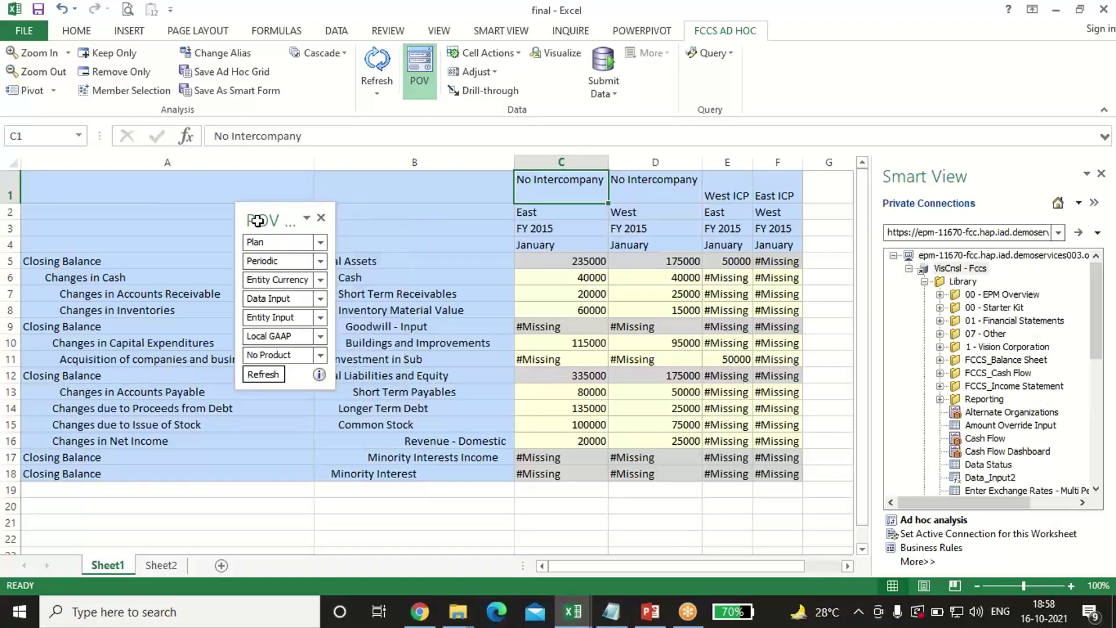
left_click(396, 361)
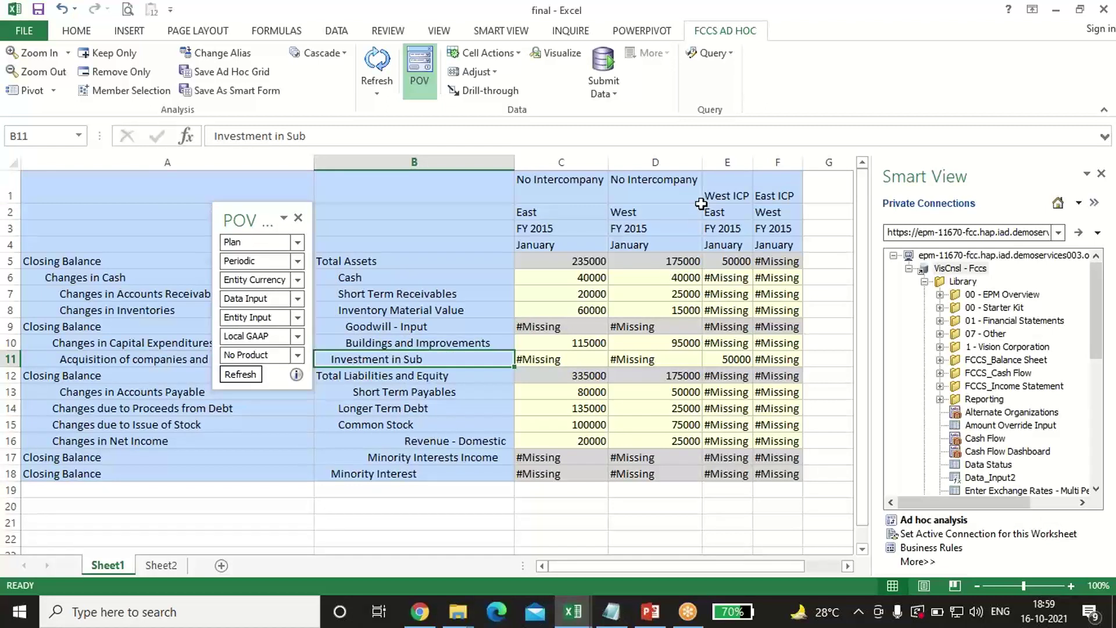
left_click(727, 194)
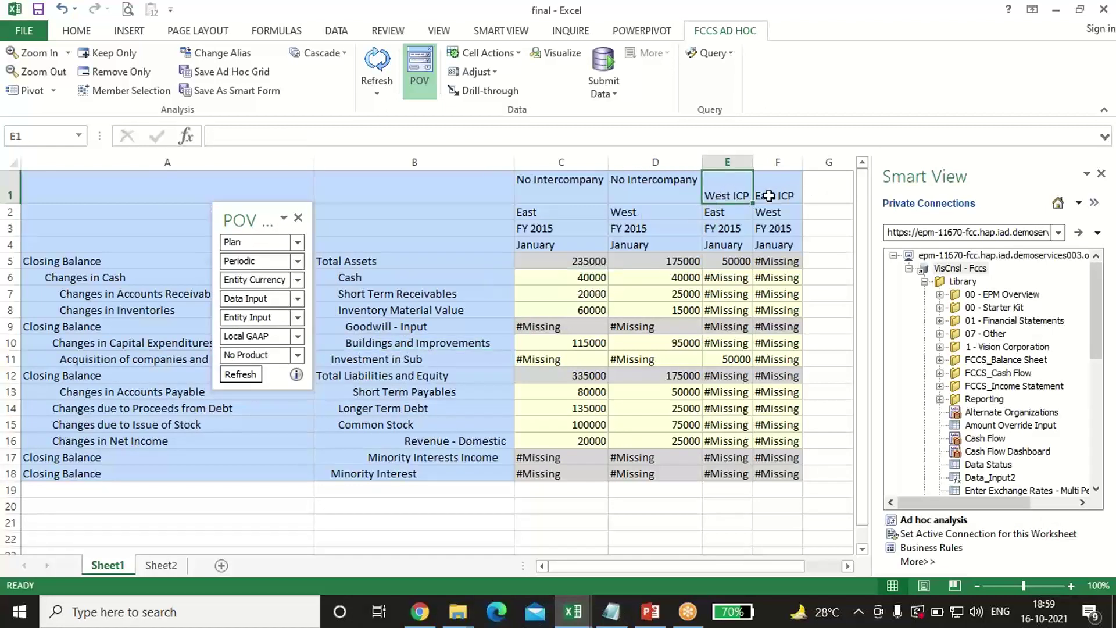
left_click(729, 210)
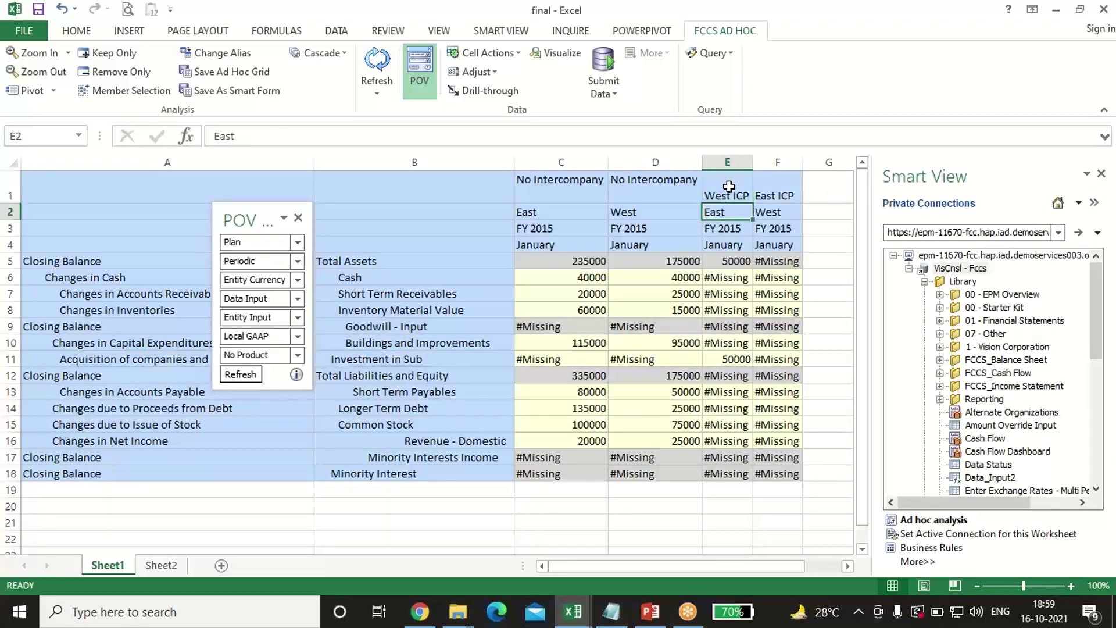
left_click(728, 186)
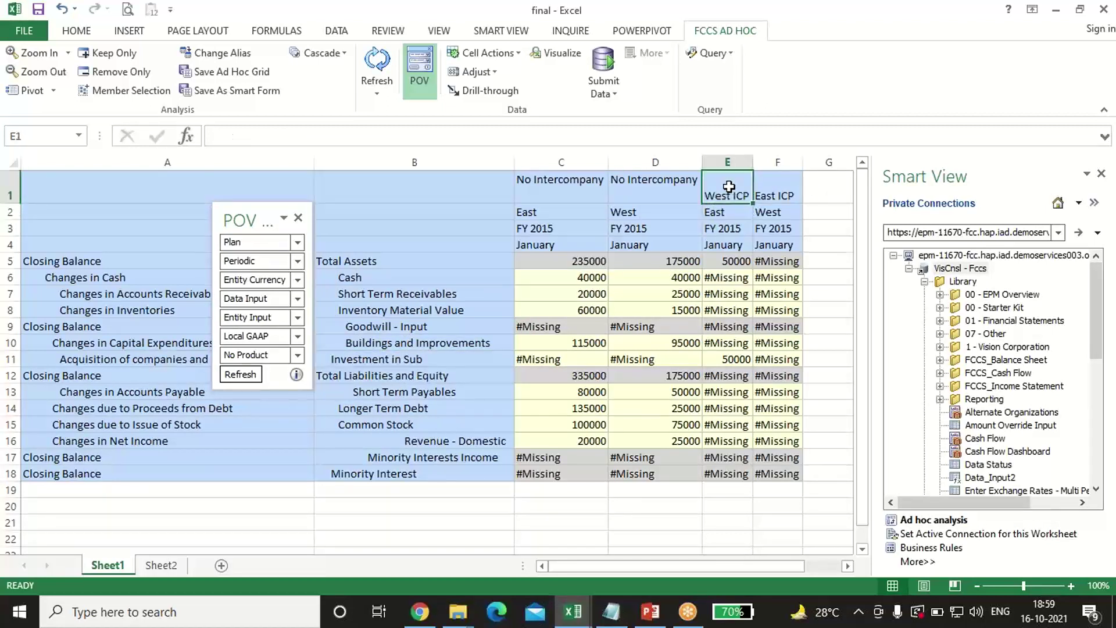
left_click(785, 209)
left_click(786, 189)
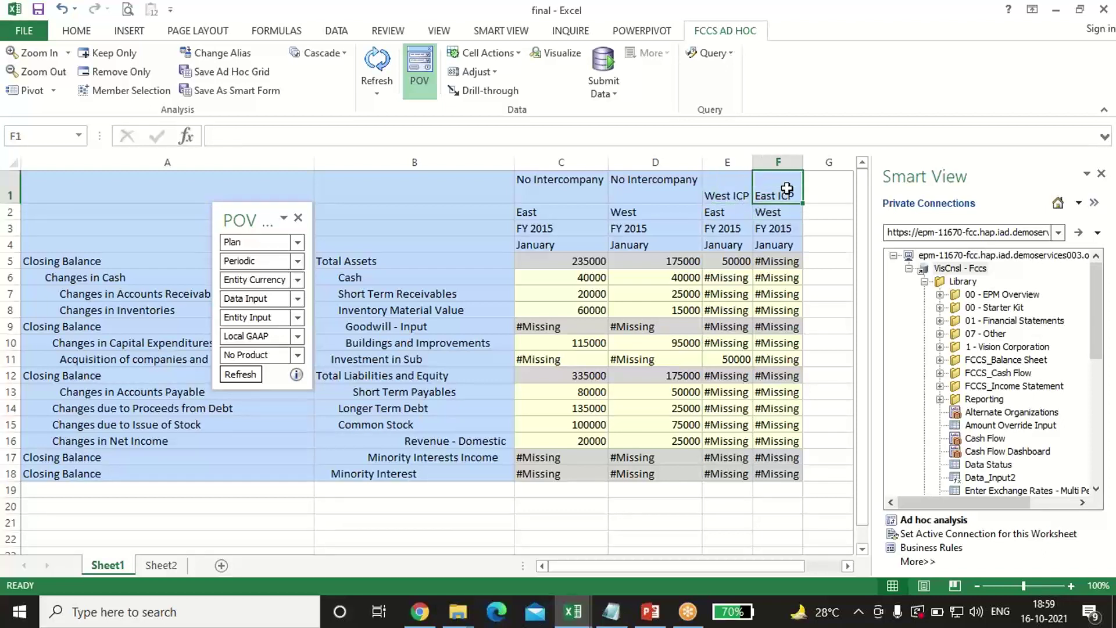
left_click_drag(247, 226, 232, 213)
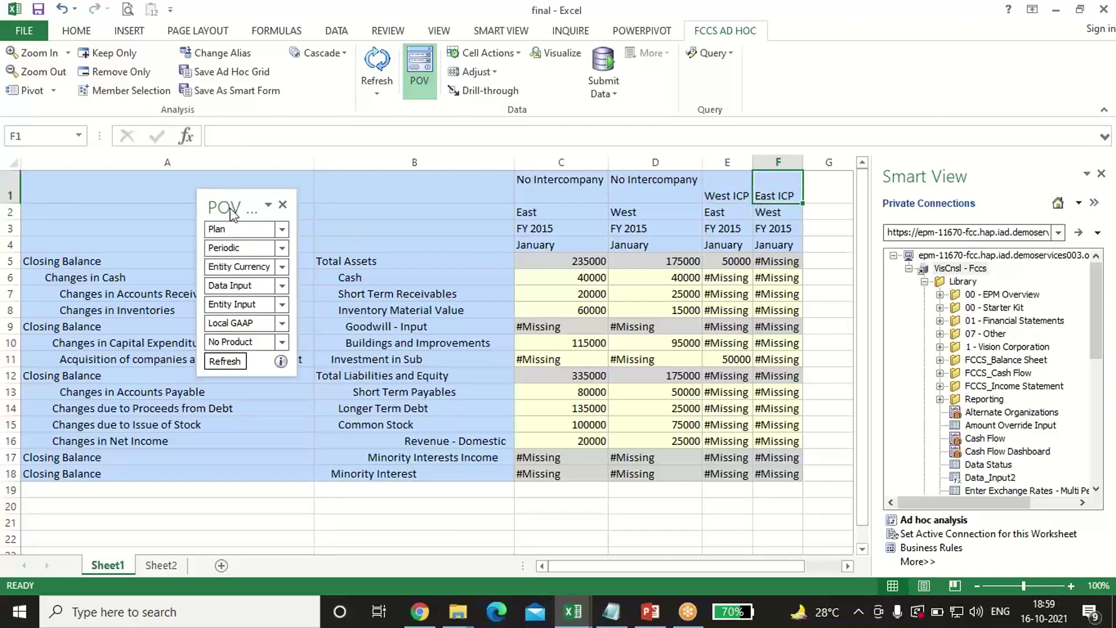
Review the FY 2015 and January column members and the POV members on Sheet1, refreshing the POV.
left_click(541, 229)
left_click(547, 245)
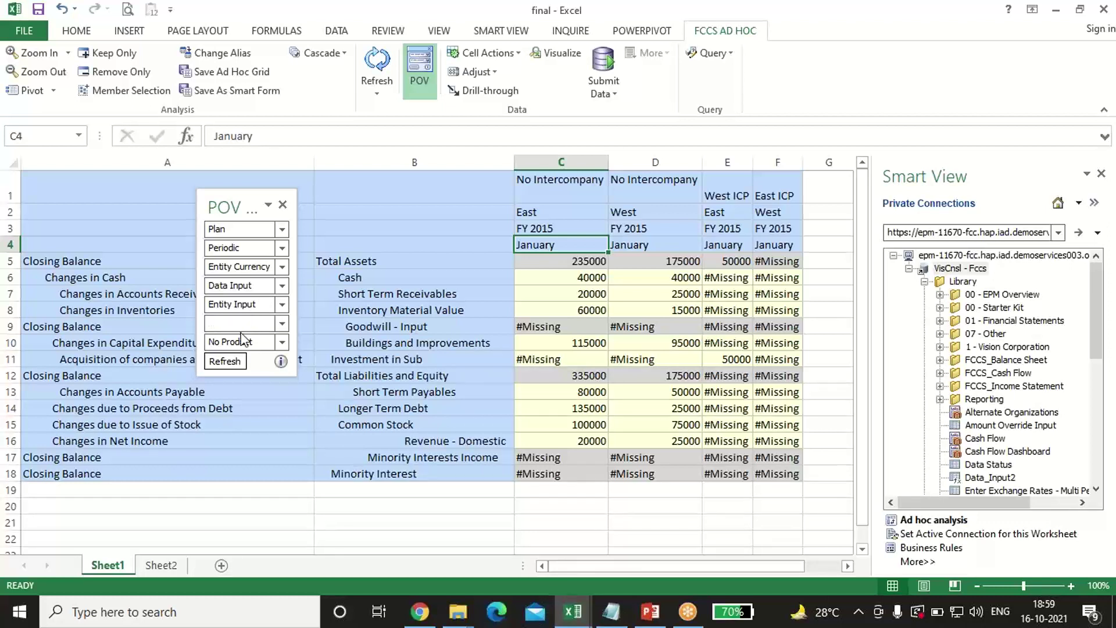
left_click(225, 362)
left_click_drag(239, 205, 265, 205)
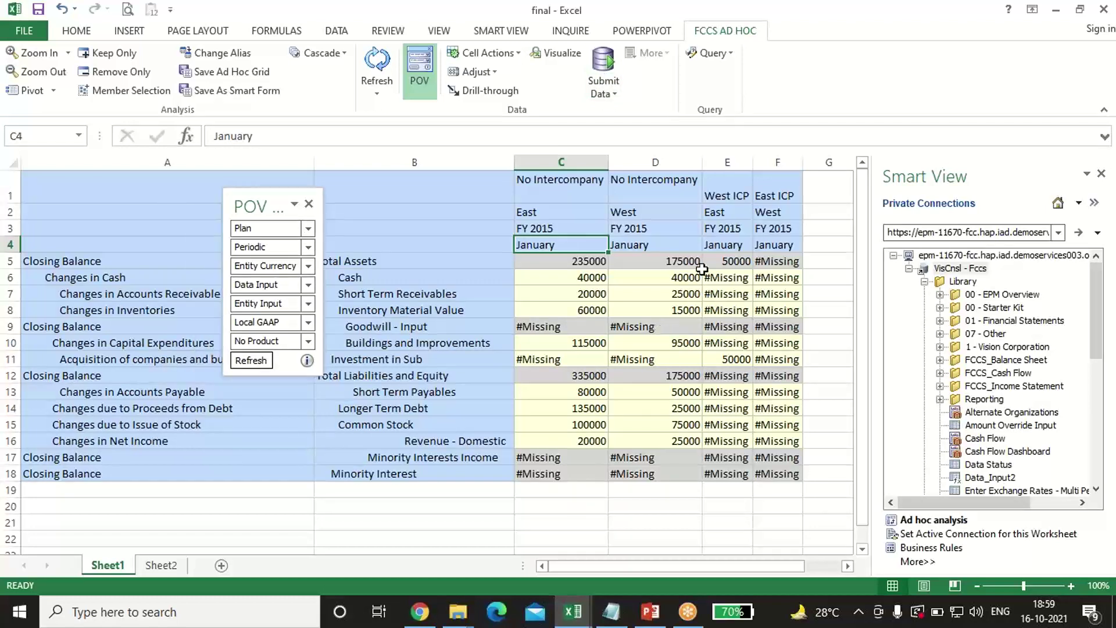
Show the Total Geography grid on Sheet2 and move its POV window closer to the data.
left_click(161, 565)
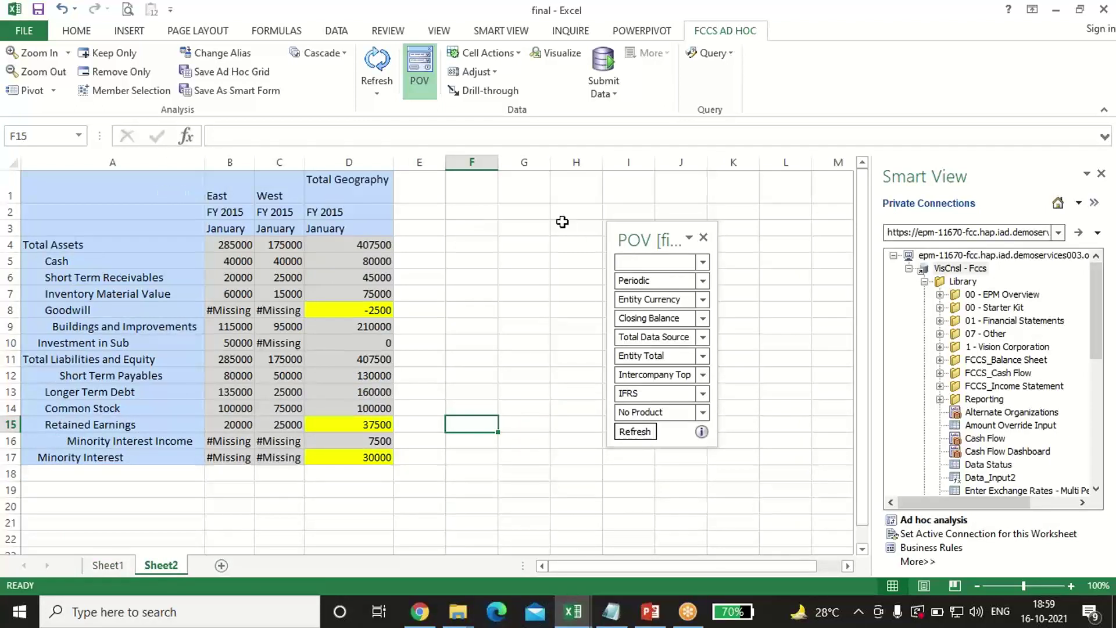
left_click_drag(645, 234, 581, 229)
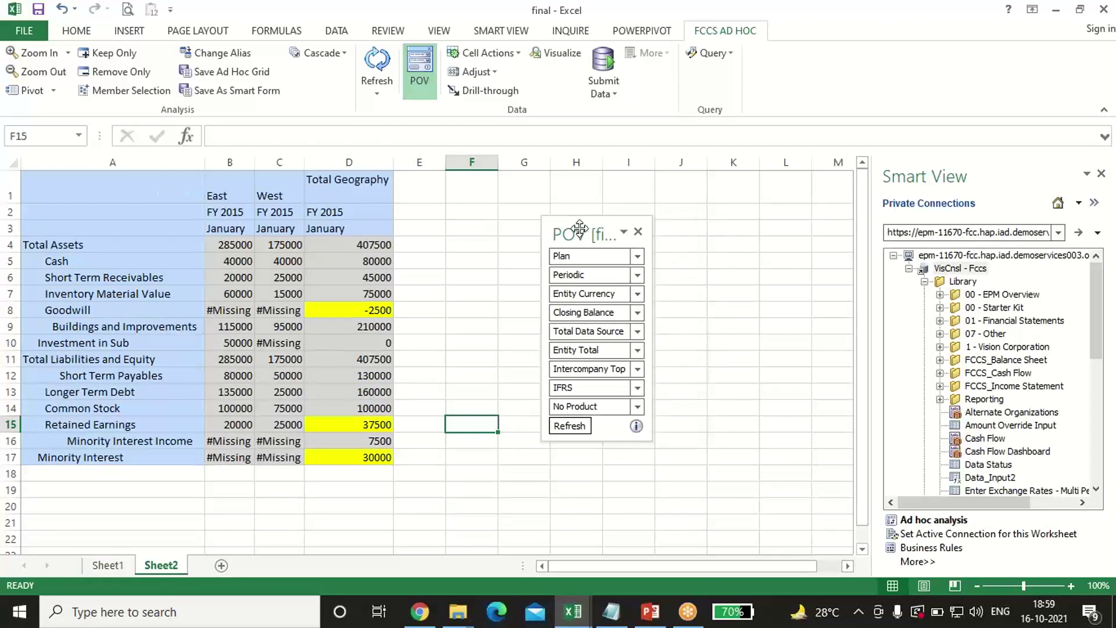
Examine the Total Geography, East and West entity columns on Sheet2.
left_click(372, 180)
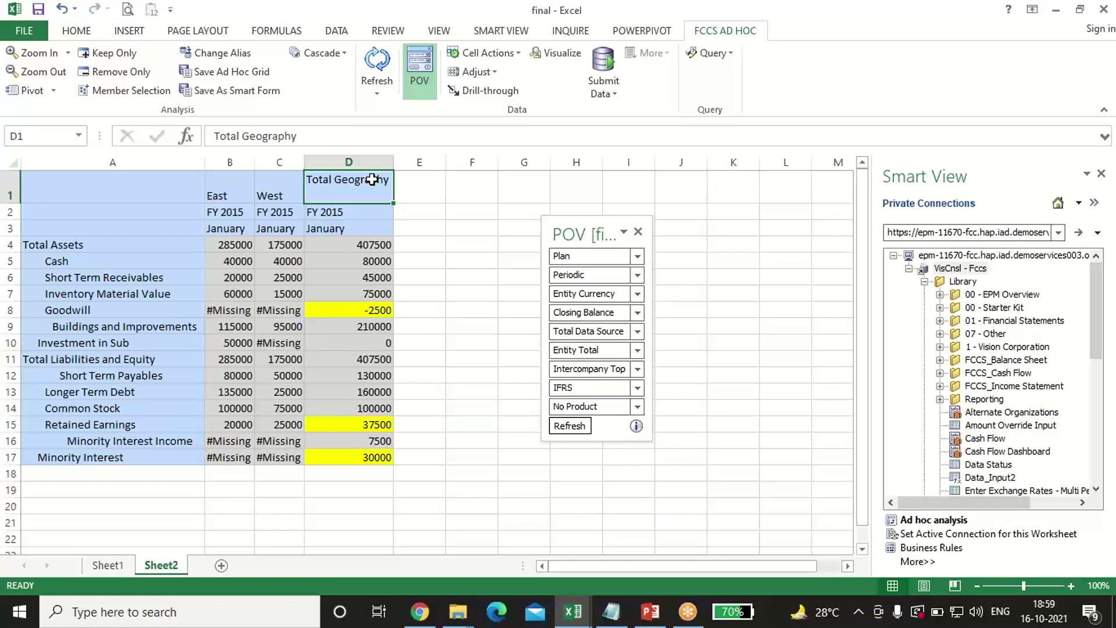
left_click(436, 216)
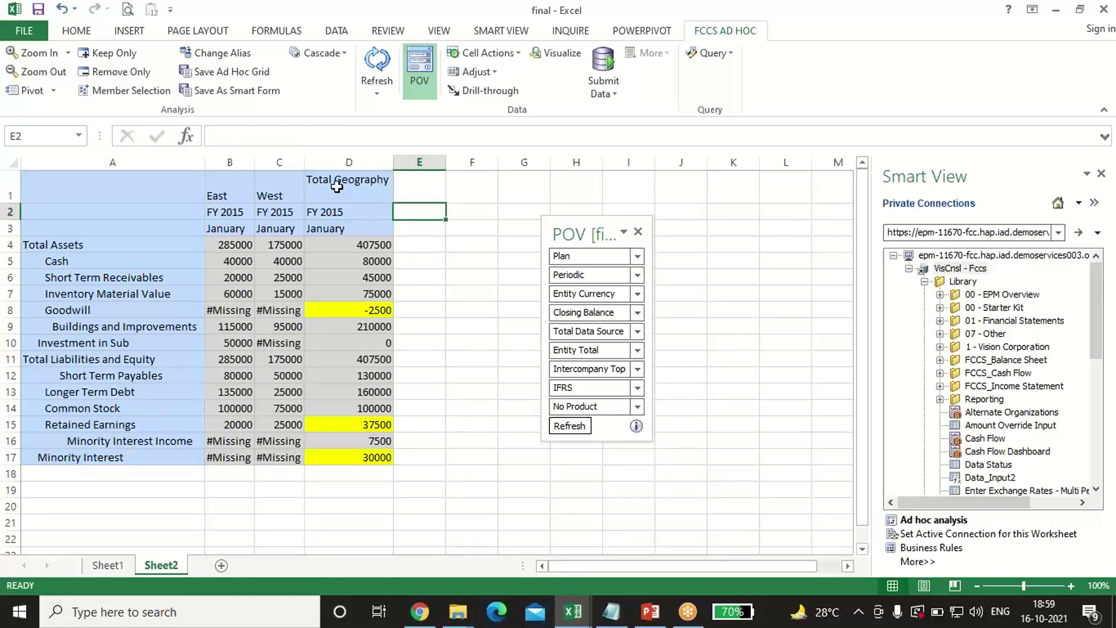
left_click(336, 186)
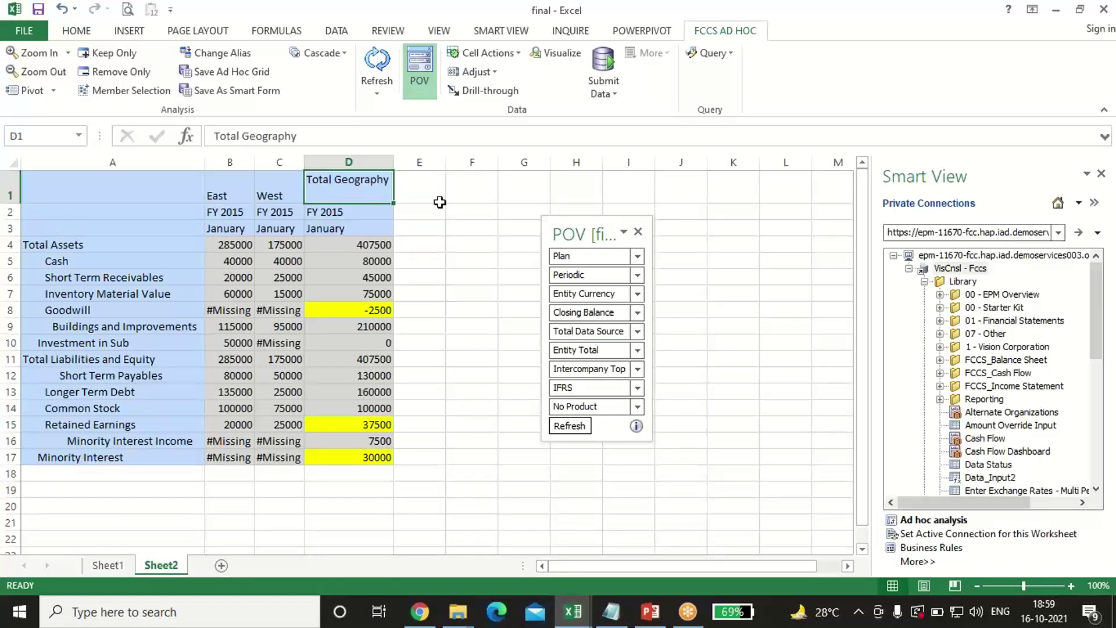
left_click(232, 192)
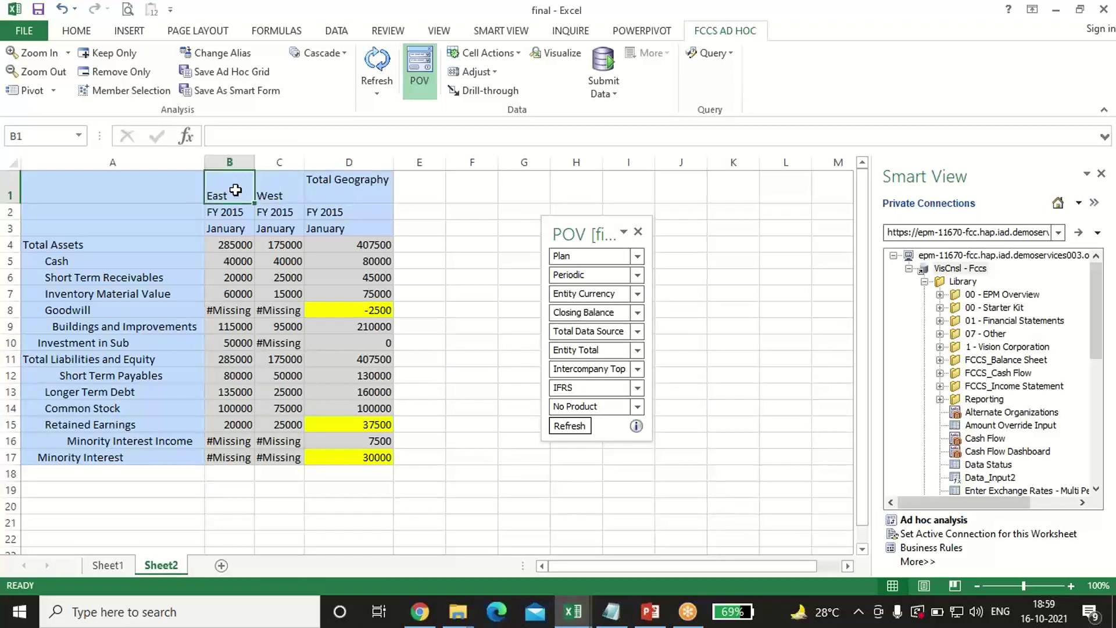
left_click(295, 194)
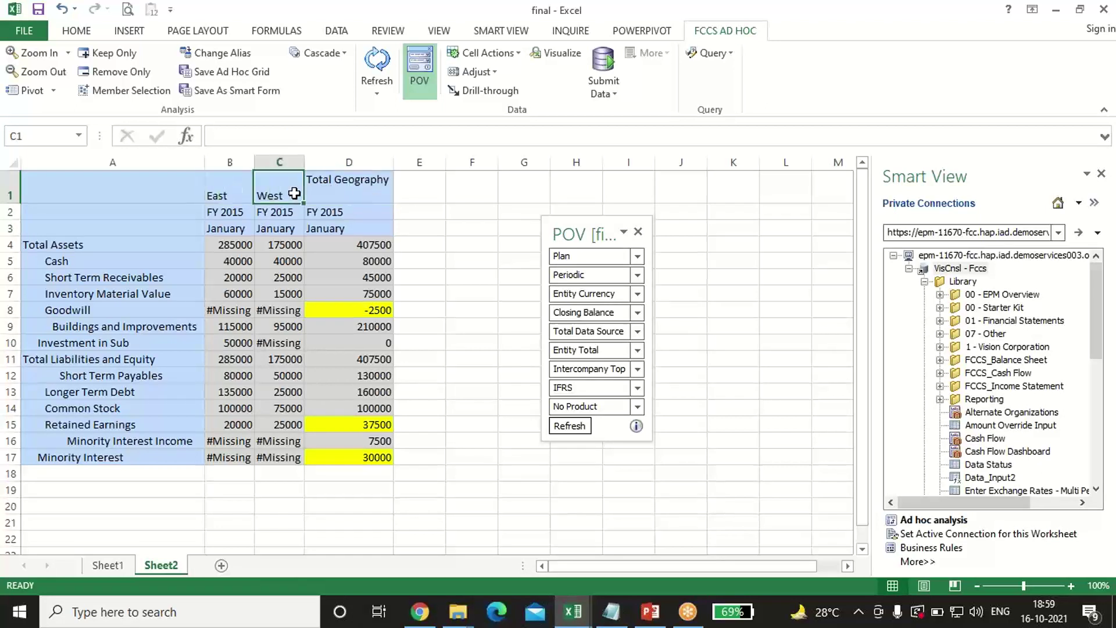
left_click(240, 191)
left_click(405, 211)
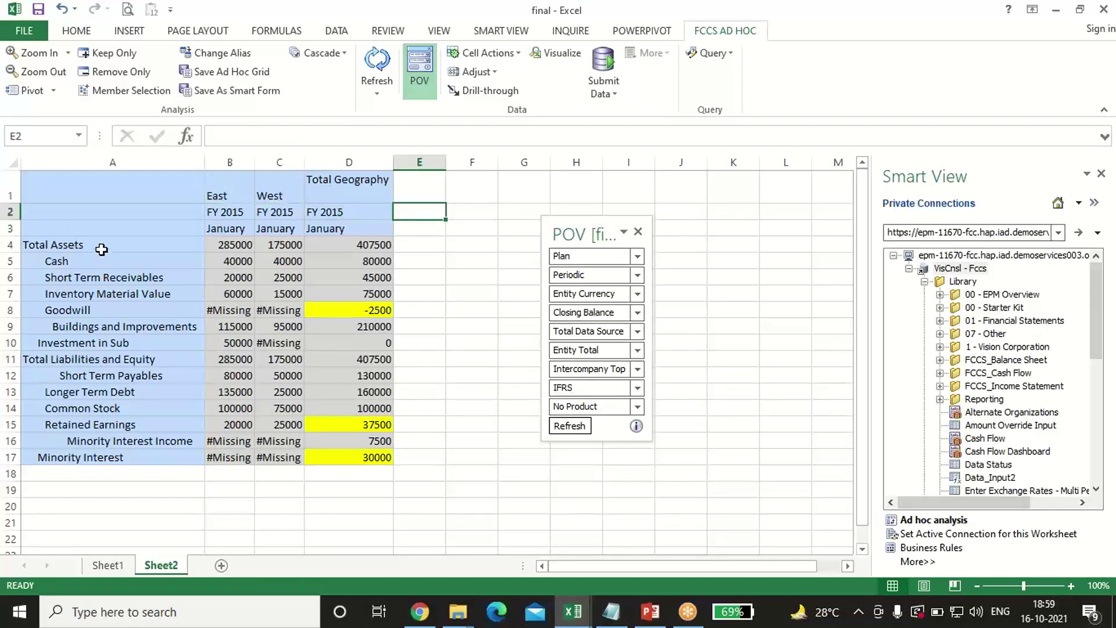
Review the POV members from Plan to No Product on Sheet2 against the Total Geography column.
left_click(584, 257)
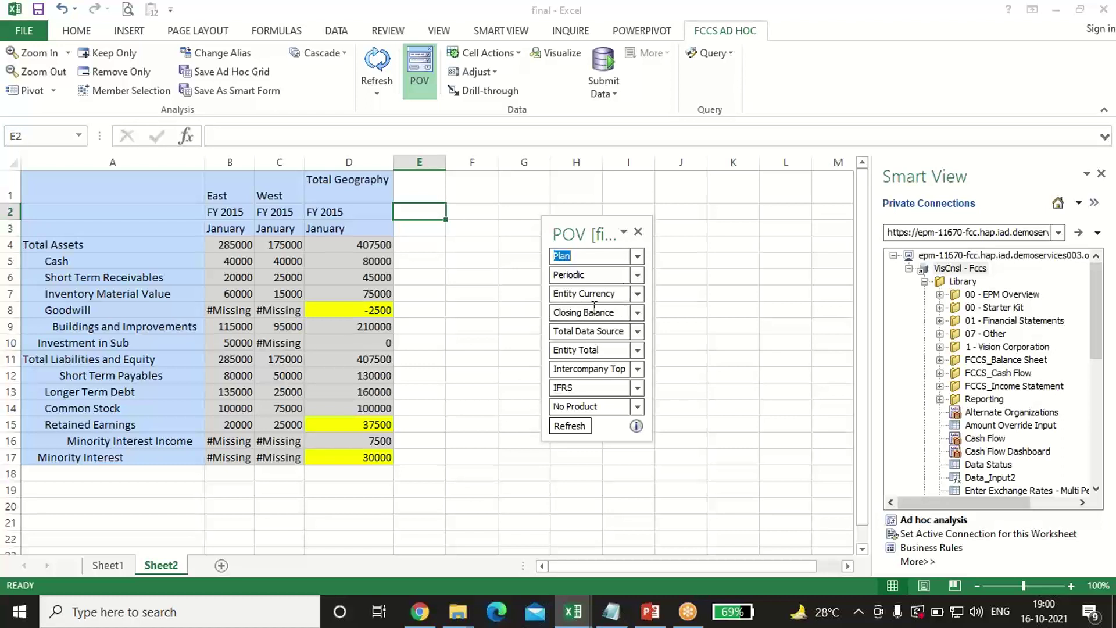
left_click(585, 385)
left_click(596, 473)
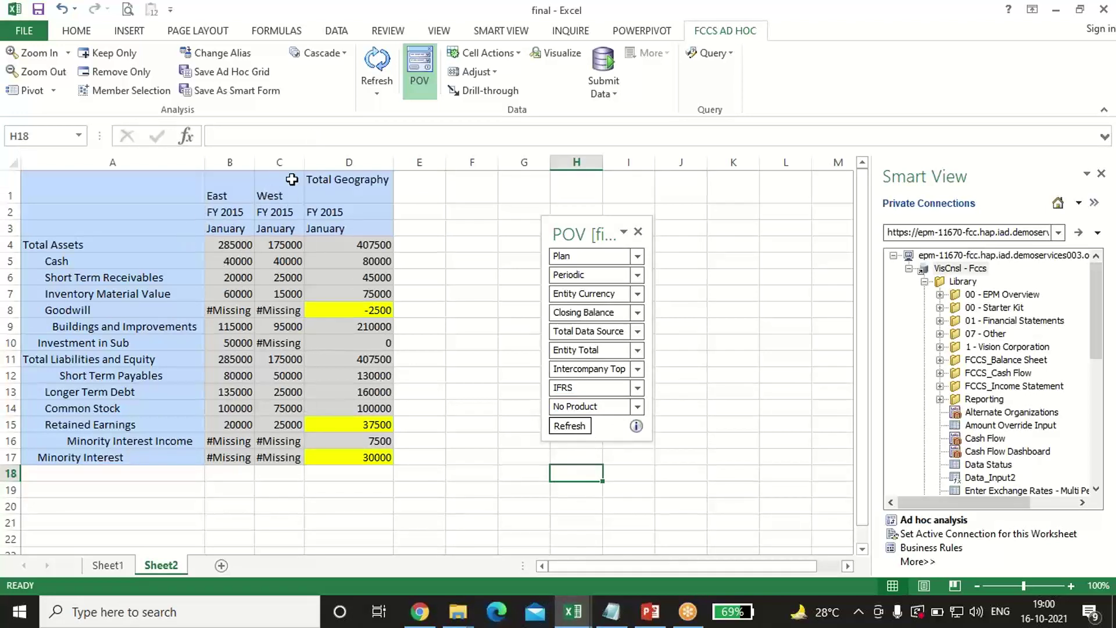
left_click(362, 196)
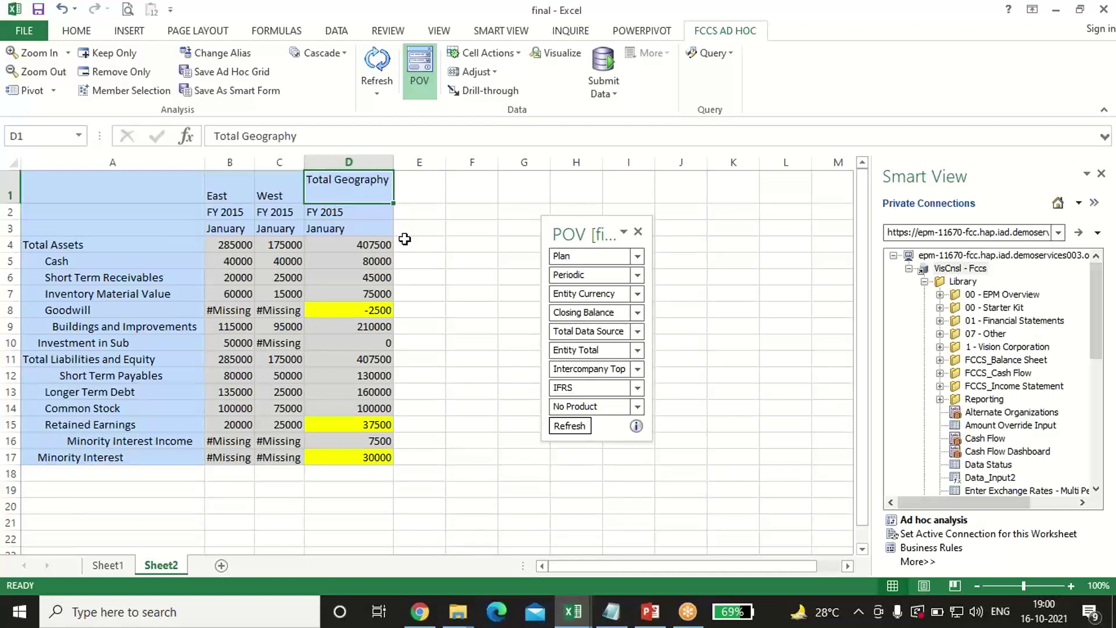
left_click(476, 201)
Switch to Chrome and open the Manage Ownership page under the application's Consolidation settings.
left_click(420, 611)
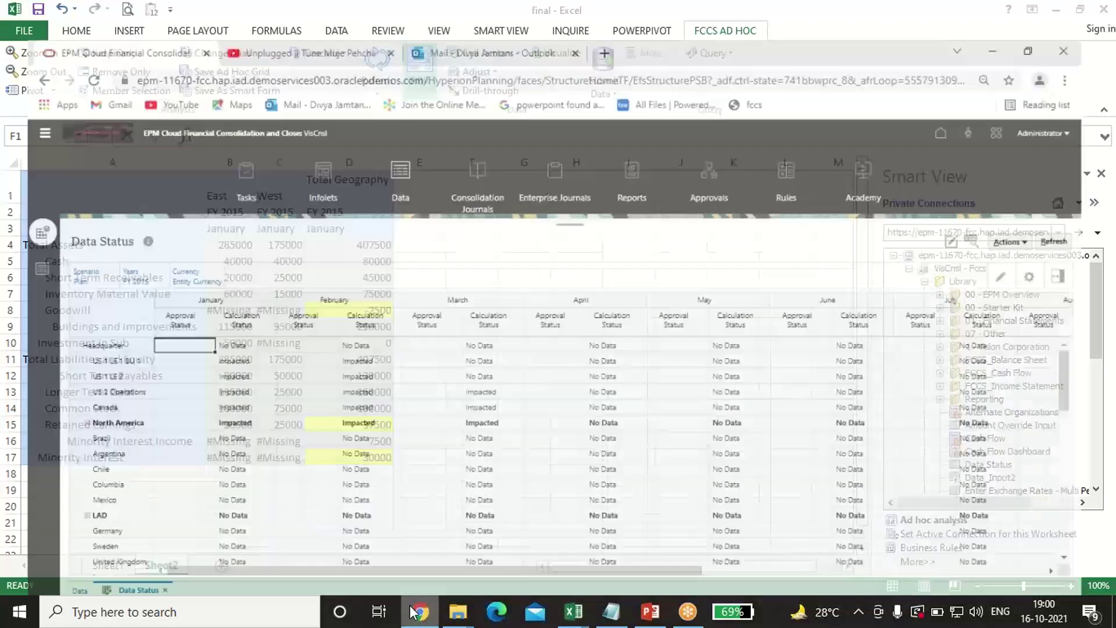
left_click(967, 98)
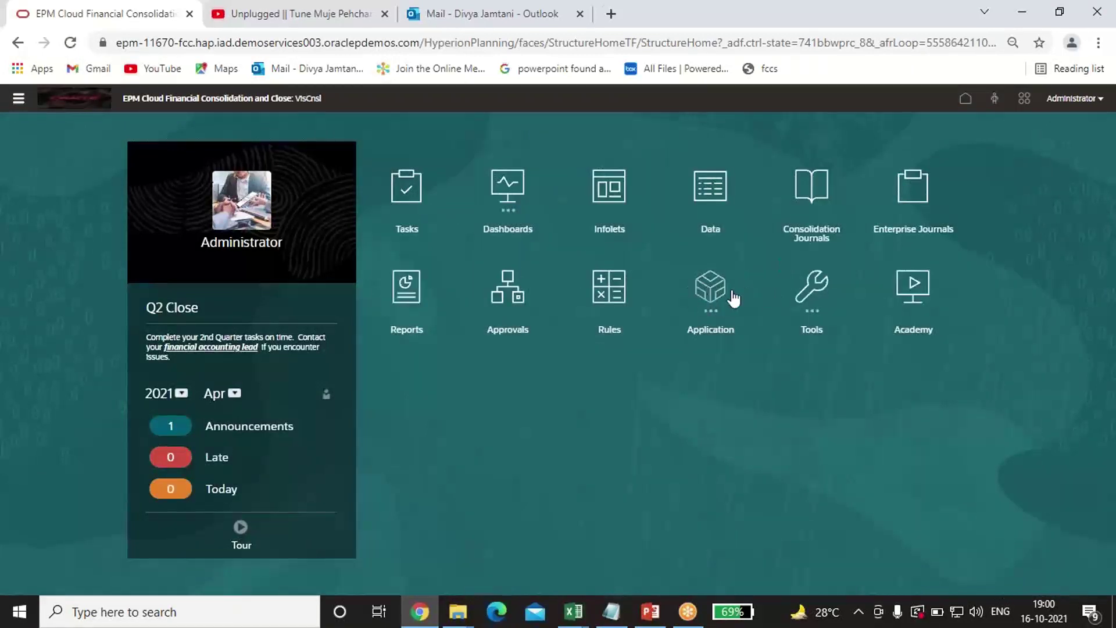
left_click(714, 291)
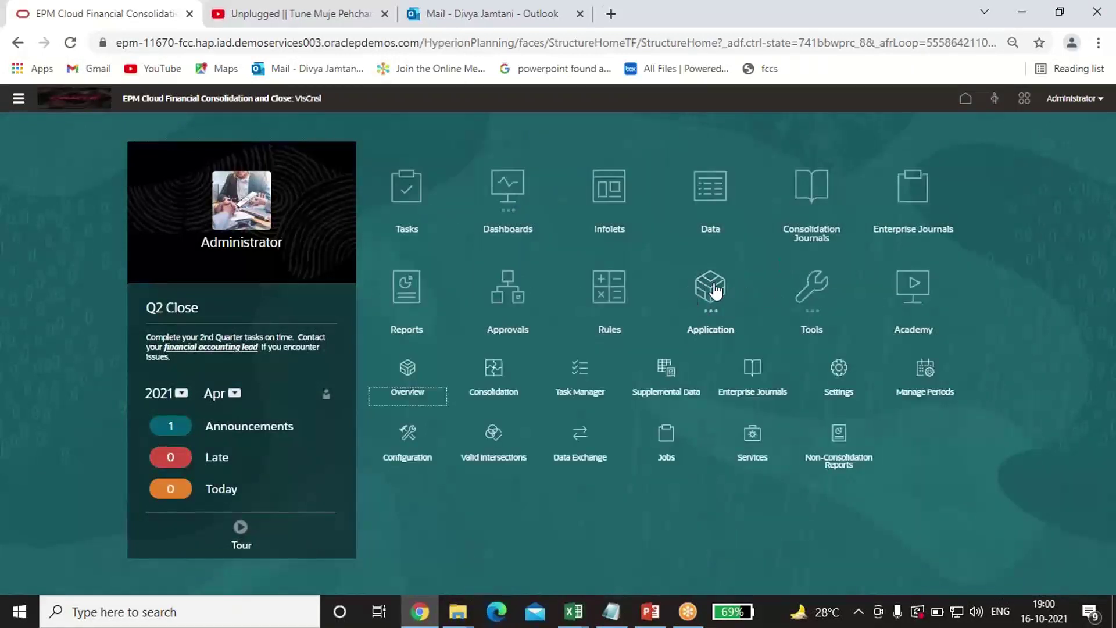
left_click(494, 369)
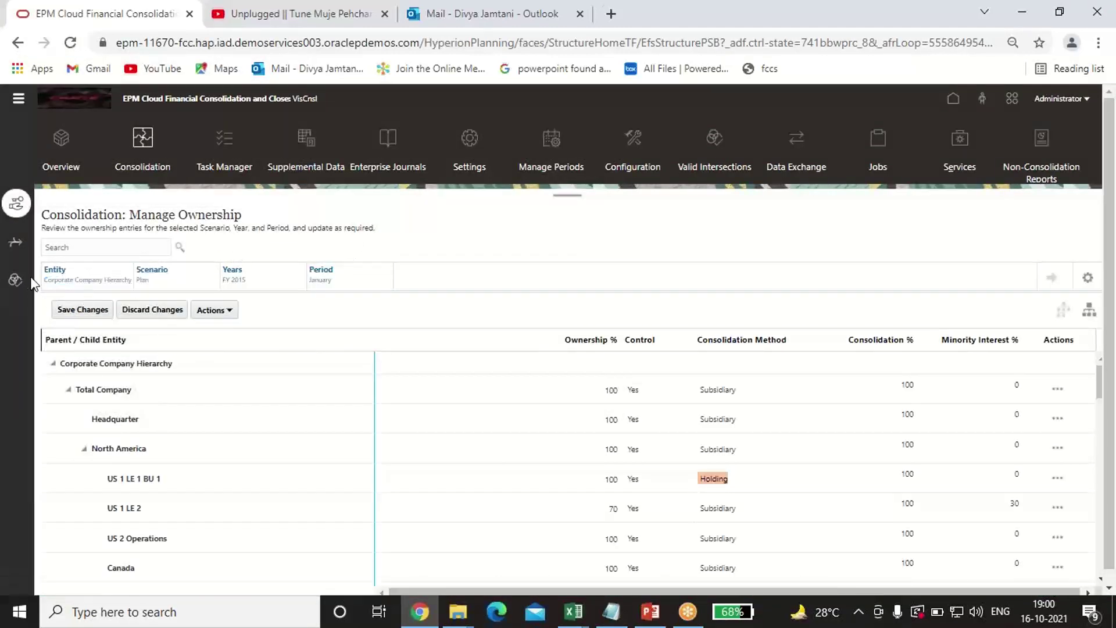
Set the Manage Ownership entity to Total Geography and load its East and West ownership entries.
left_click(53, 267)
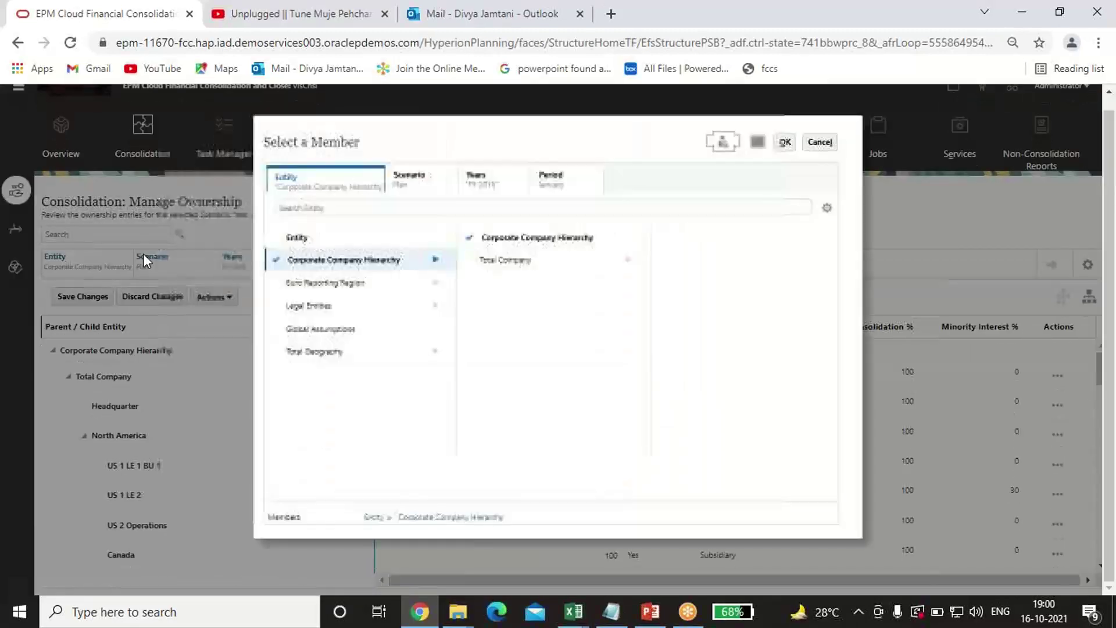
left_click(437, 351)
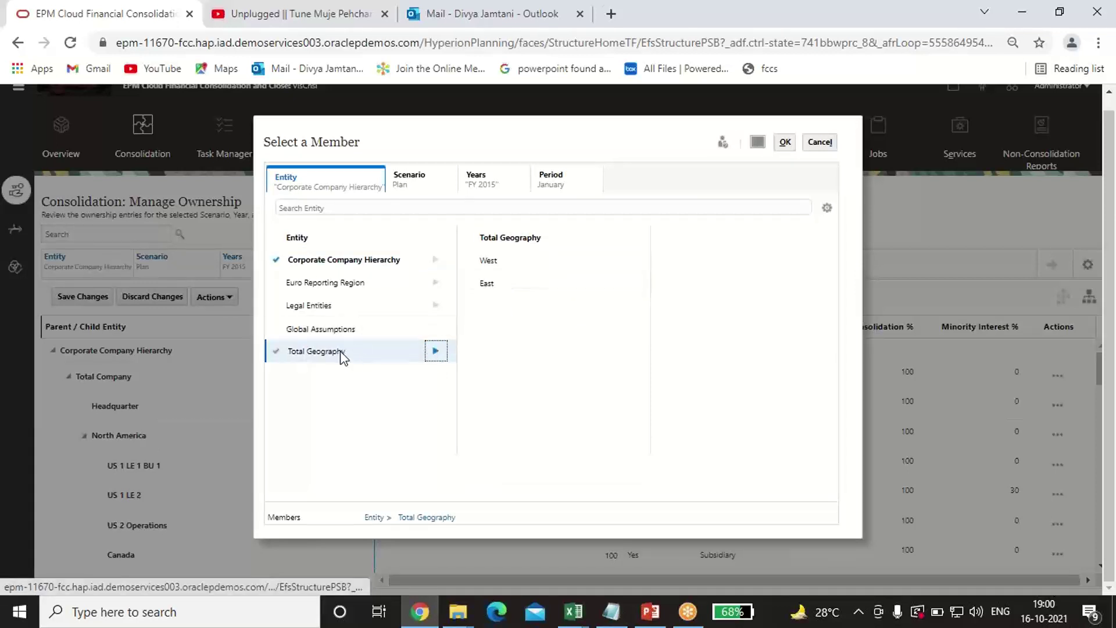
left_click(277, 351)
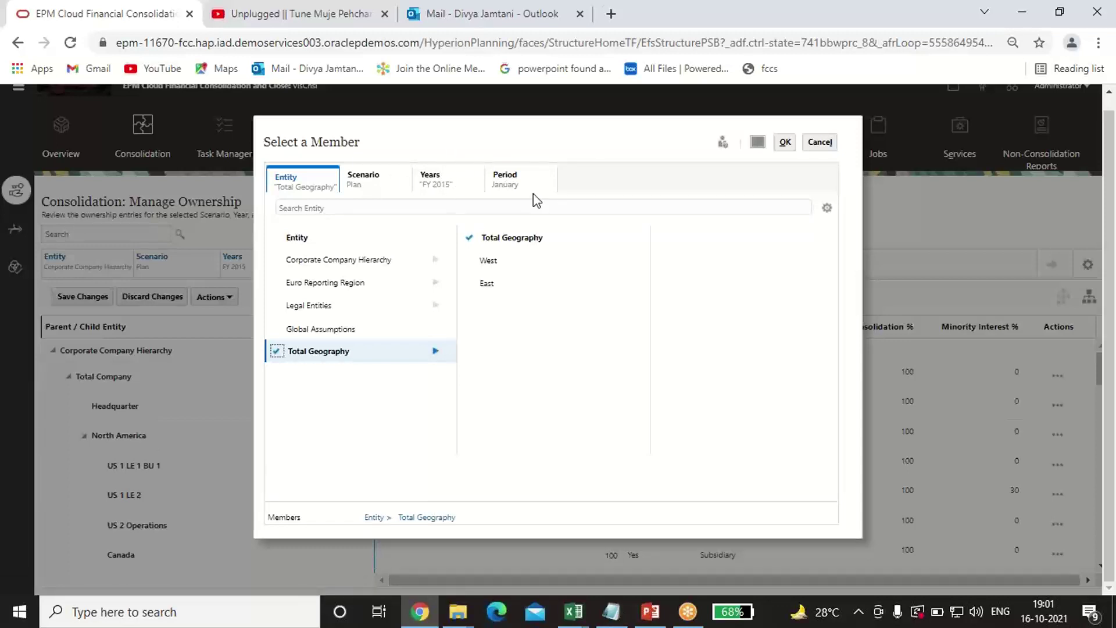
left_click(788, 148)
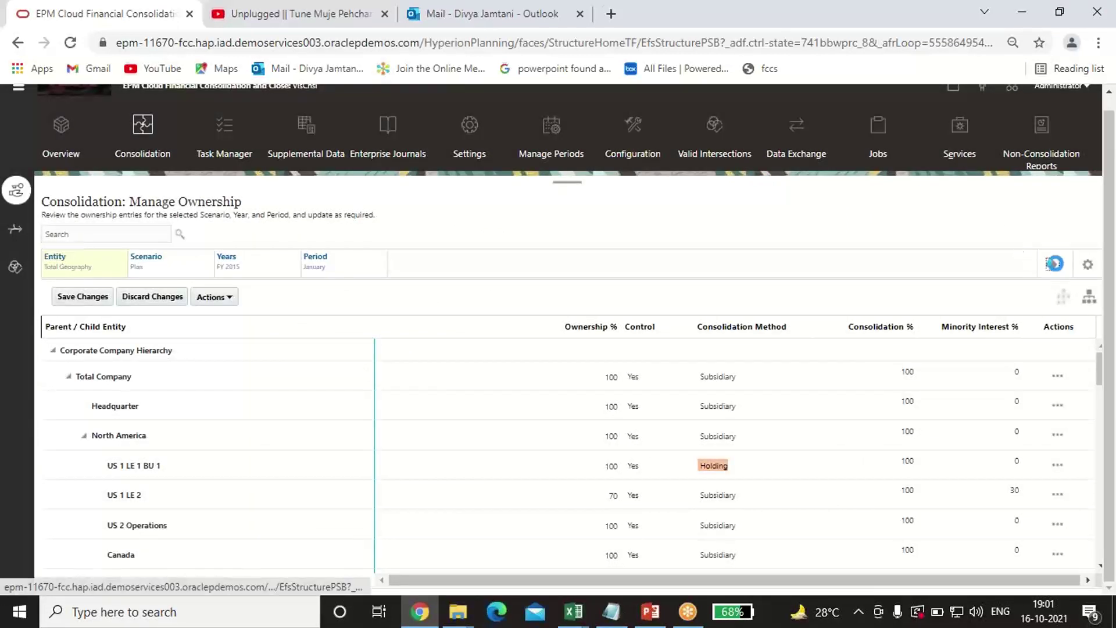
left_click(1054, 264)
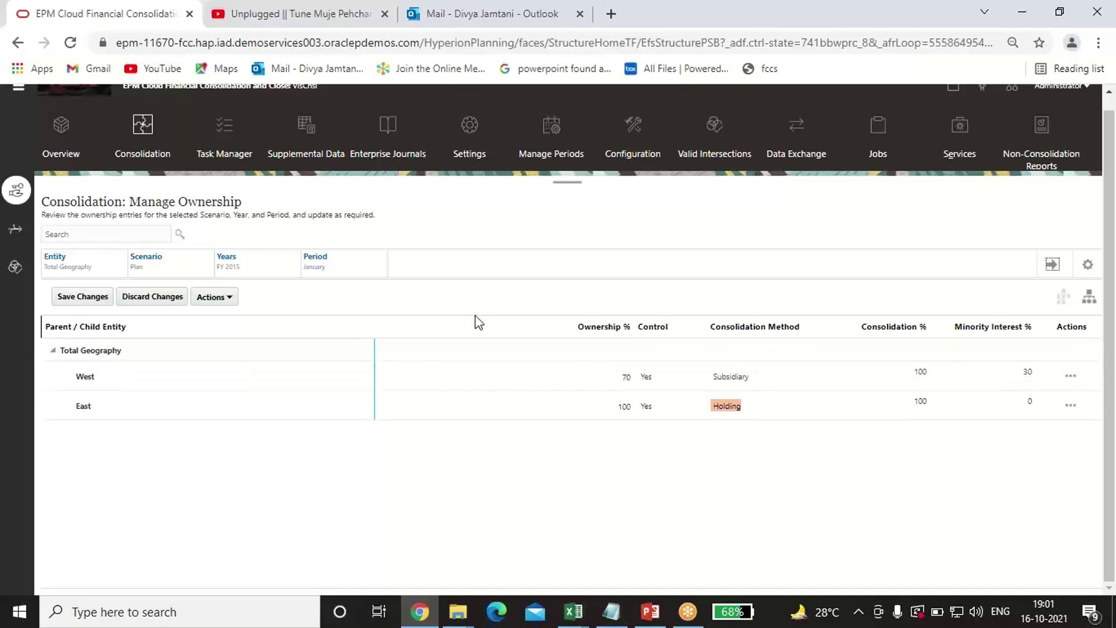
Save the Total Geography ownership data and recompute it for scenario Plan, year FY 2015, start period January.
left_click(60, 297)
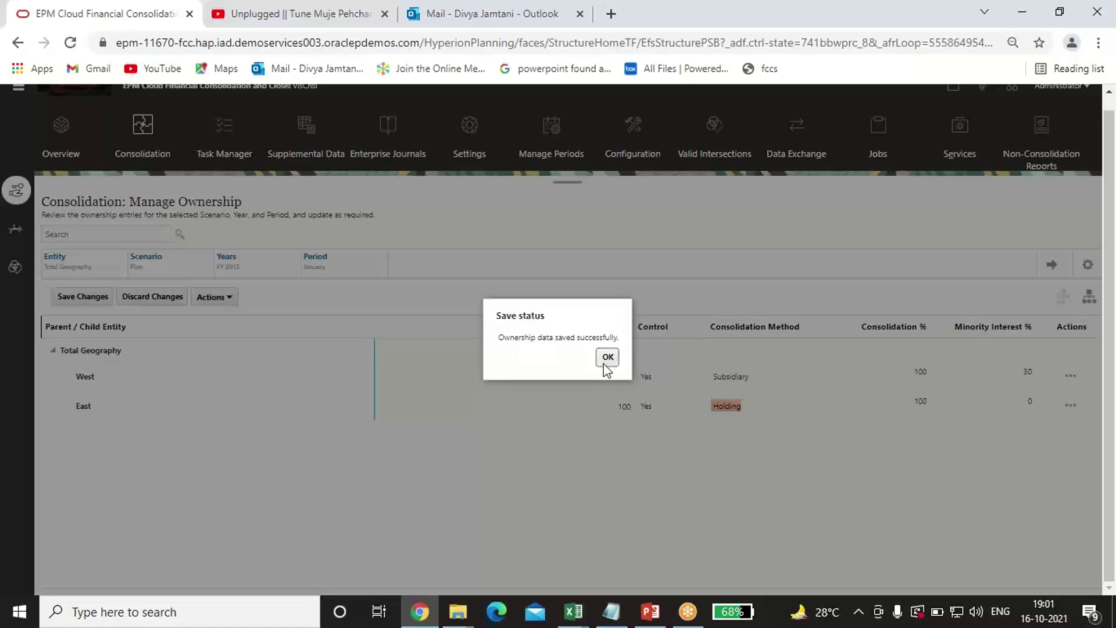
left_click(608, 355)
left_click(229, 312)
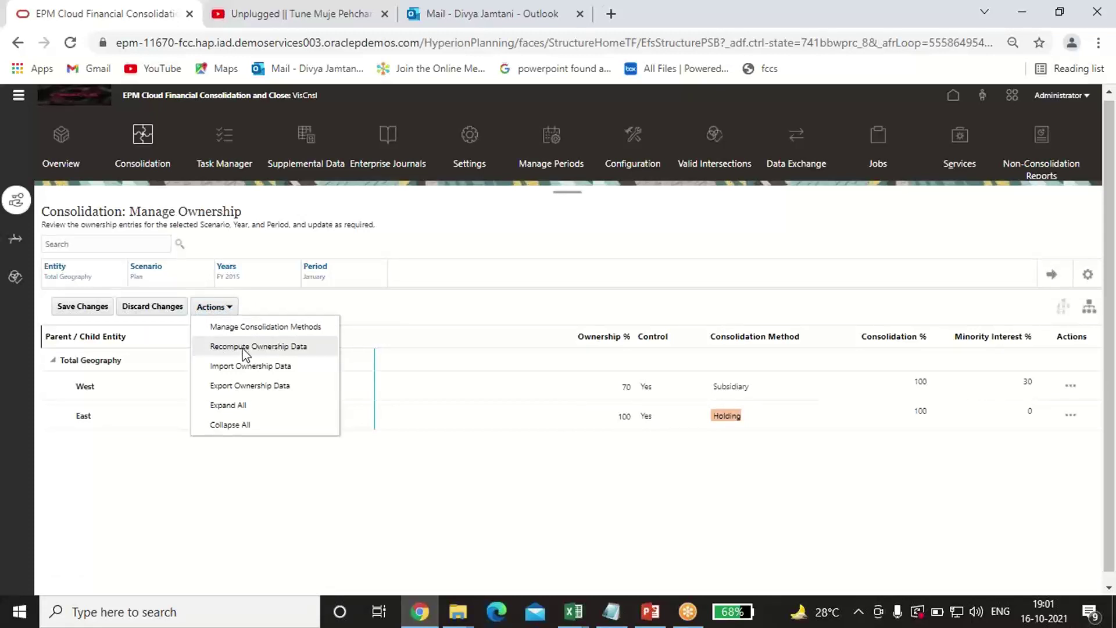
left_click(243, 349)
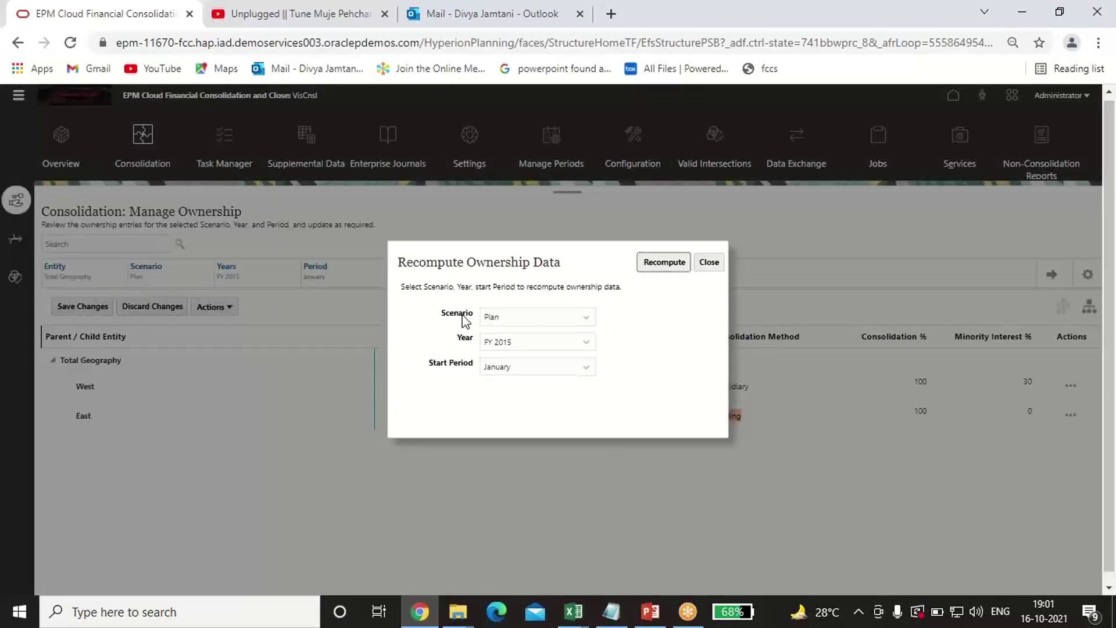
left_click(662, 265)
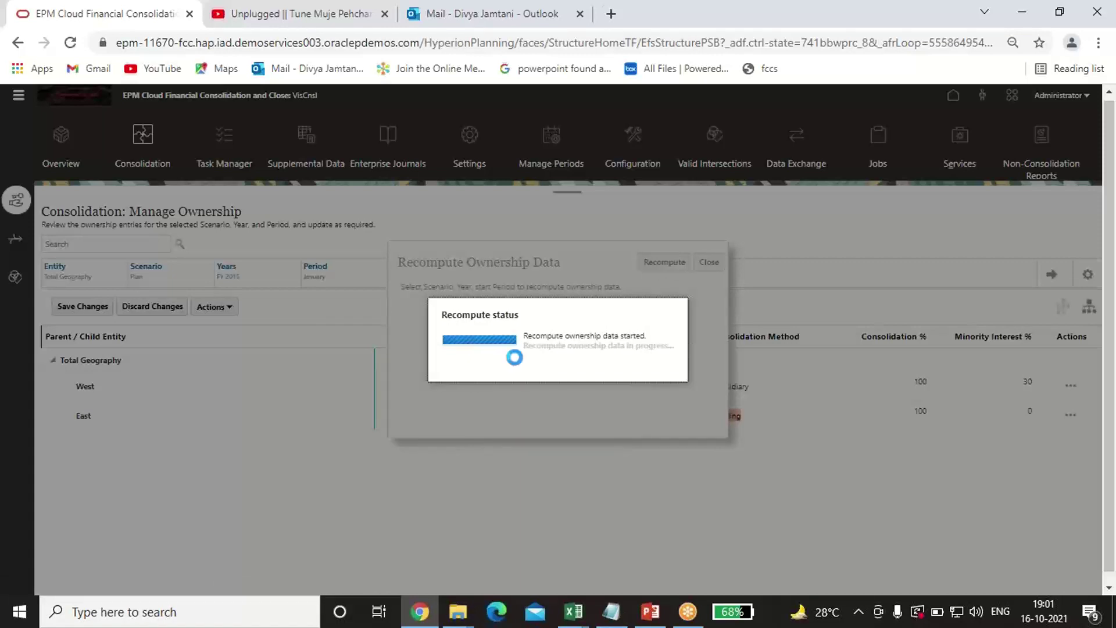
left_click(593, 362)
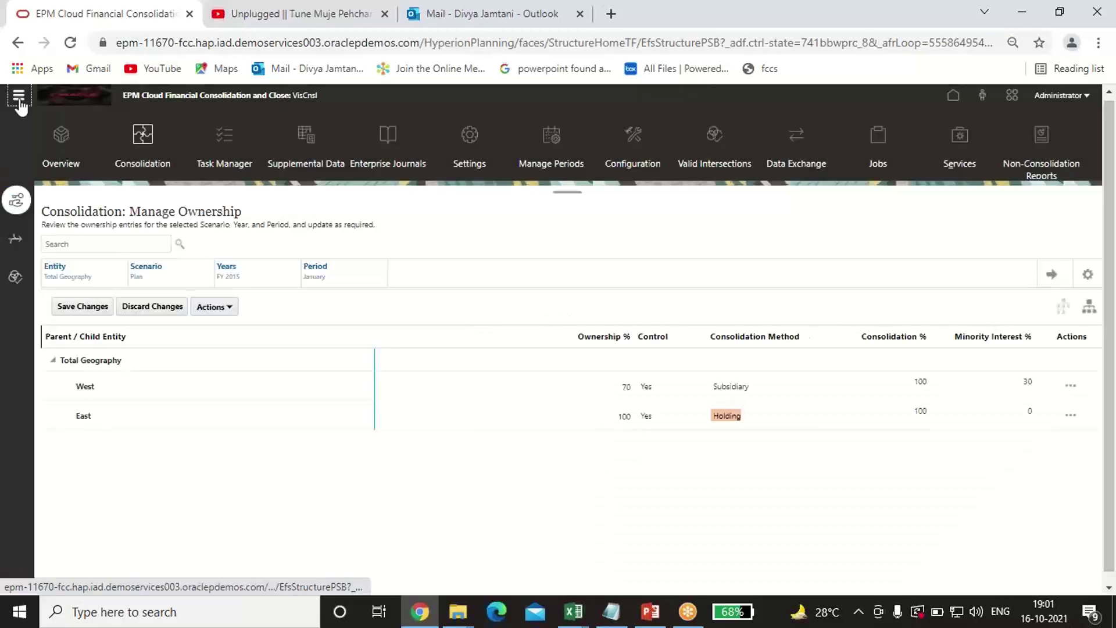
Run the Consolidate rule from the Data Status form for FCCS_Total Geography, Plan, Jan, FY15, and refresh the form.
left_click(19, 98)
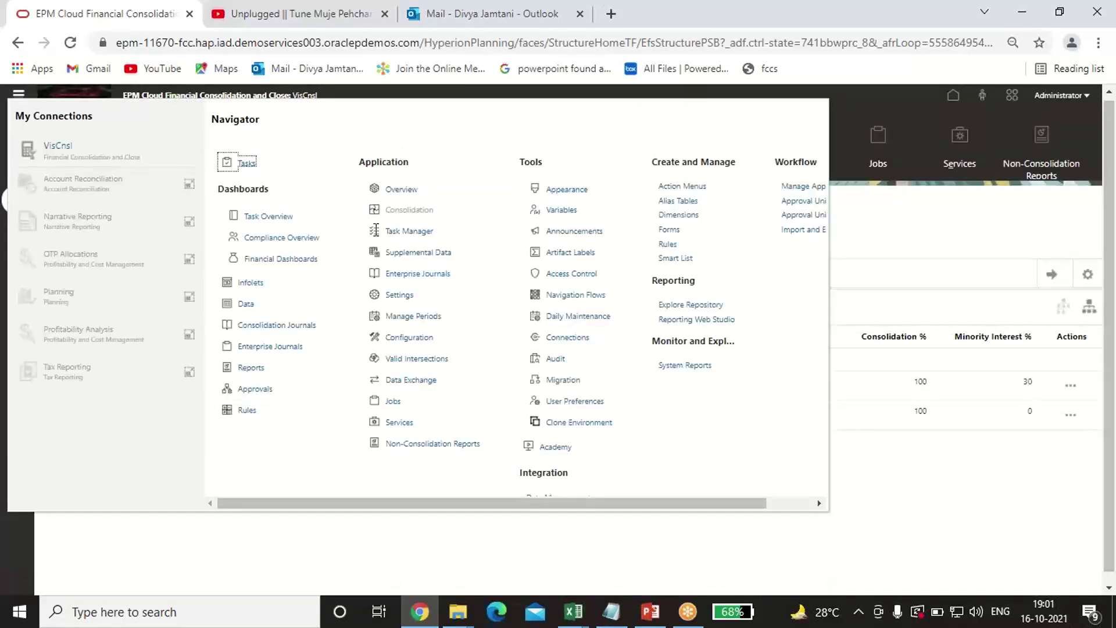
left_click(250, 305)
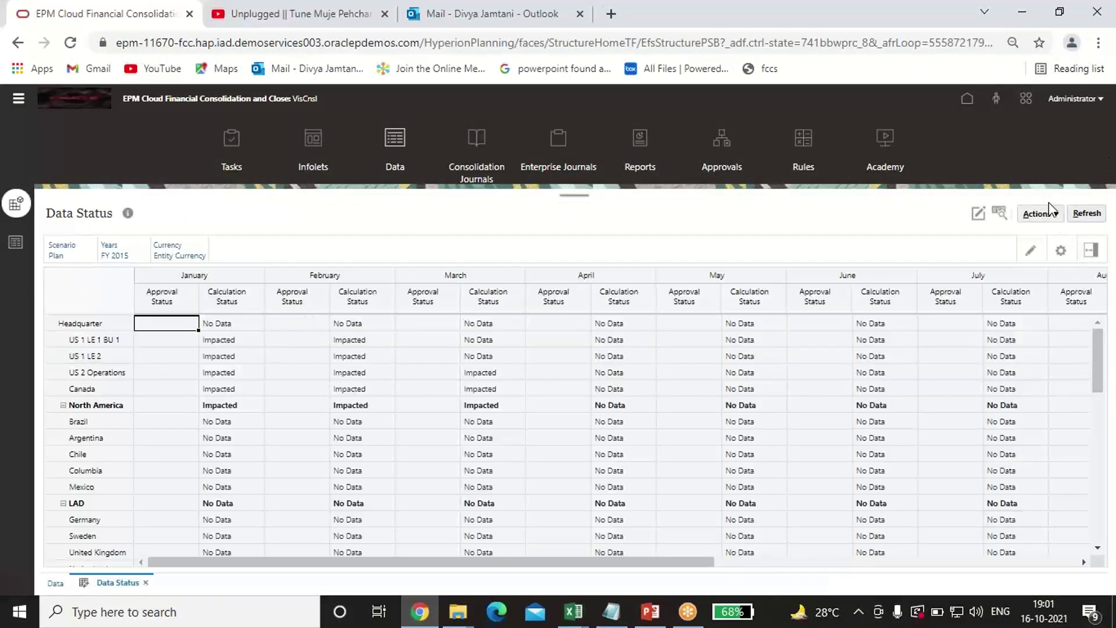
left_click(1038, 213)
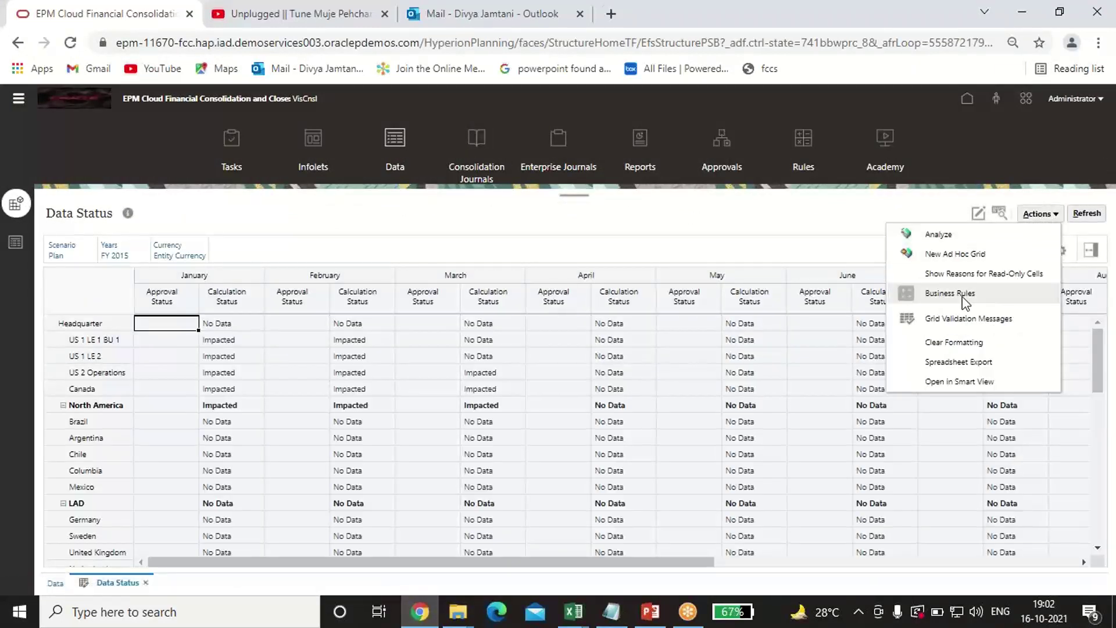
left_click(956, 292)
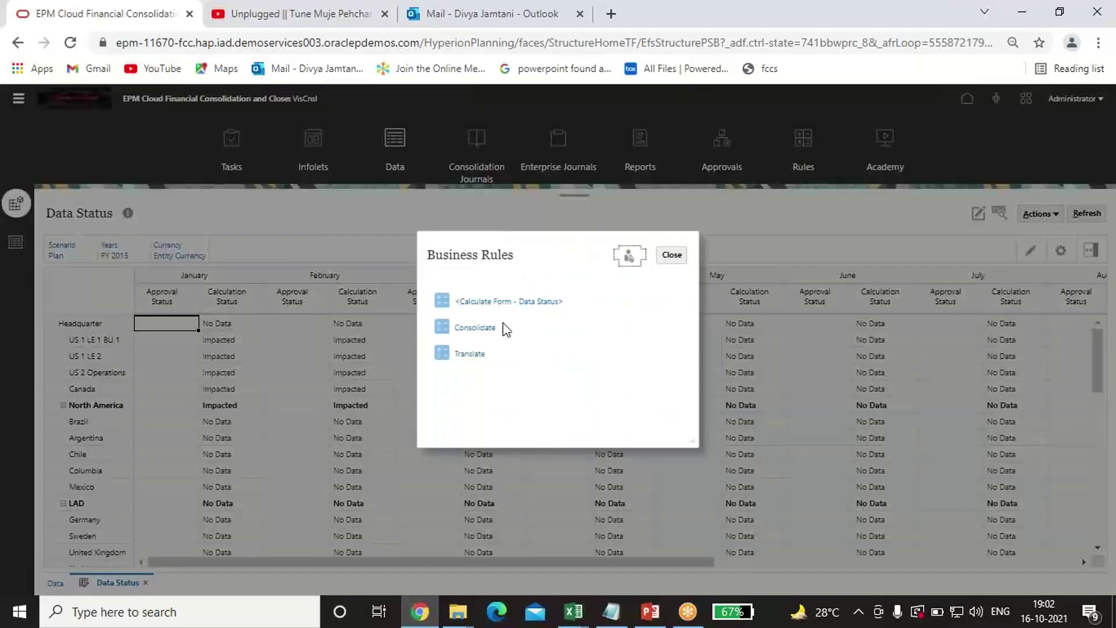
left_click(497, 328)
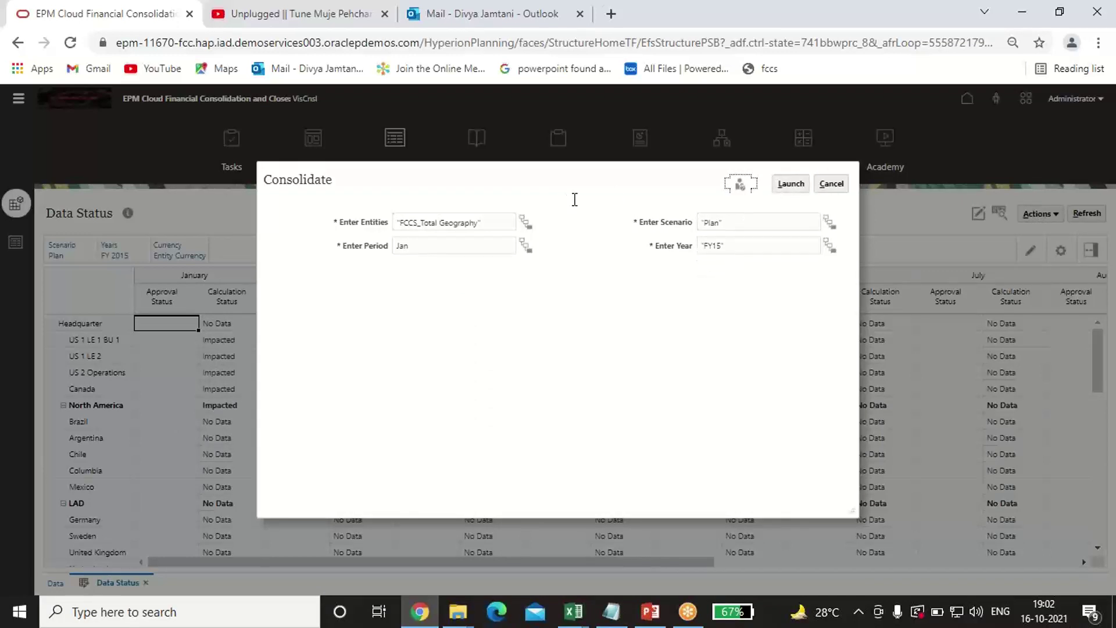
left_click(794, 185)
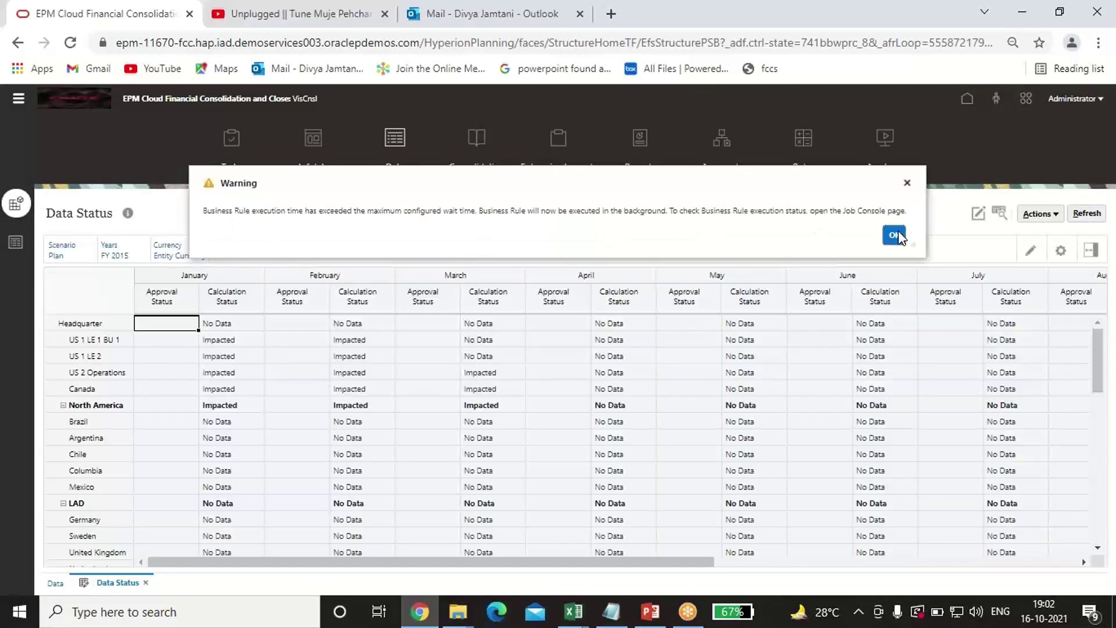
left_click(893, 234)
left_click(1084, 214)
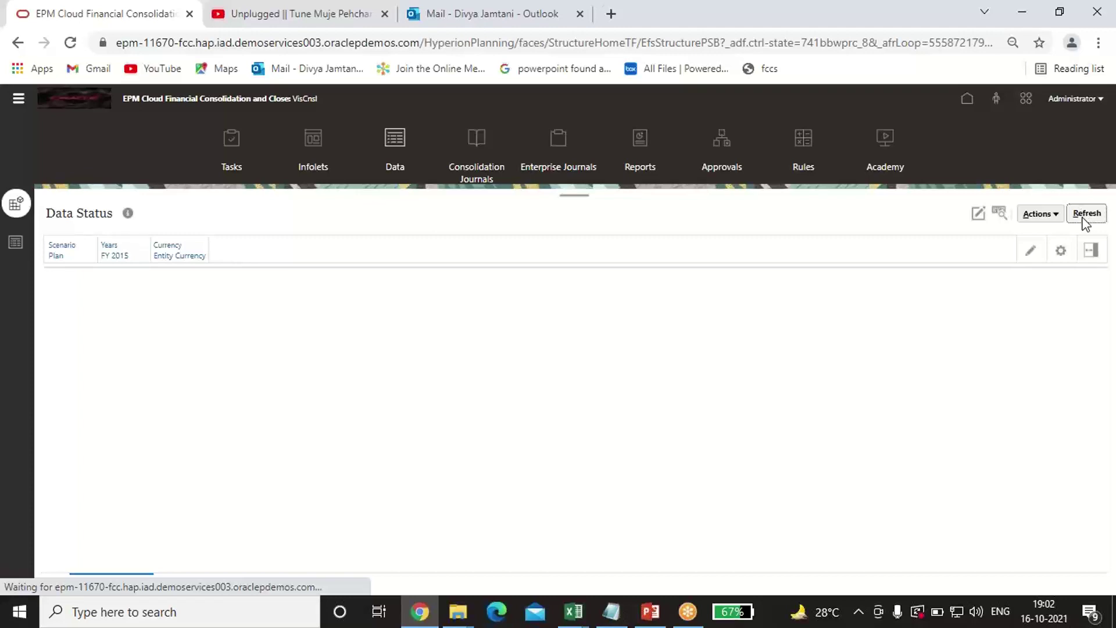
left_click(1084, 215)
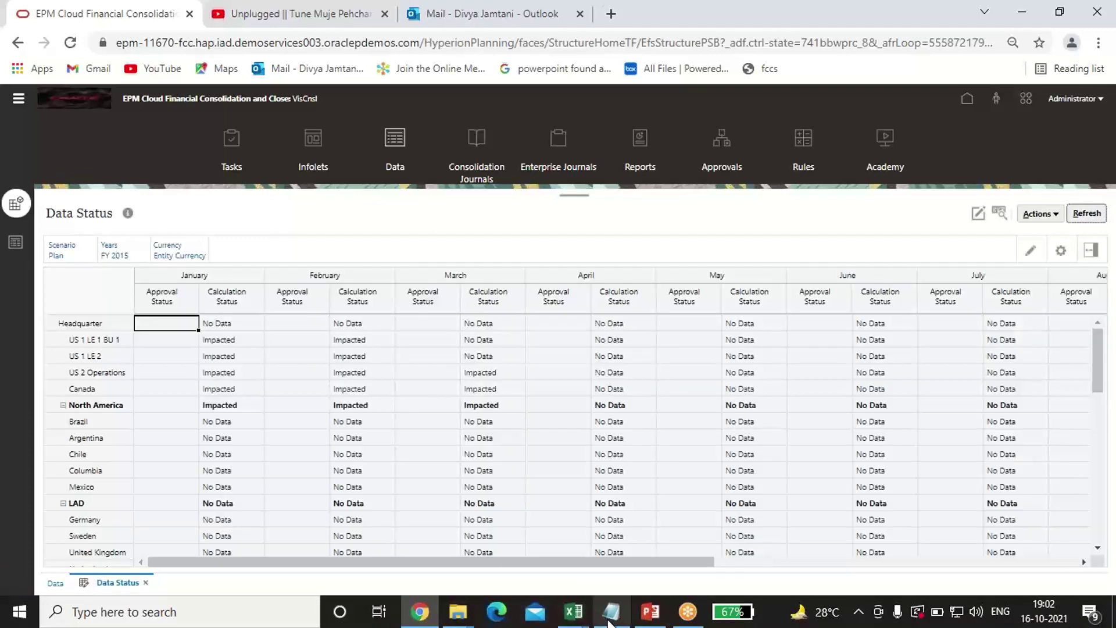
Switch back to the final workbook in Excel and refresh the Total Geography grid on Sheet2.
mouse_move(588, 616)
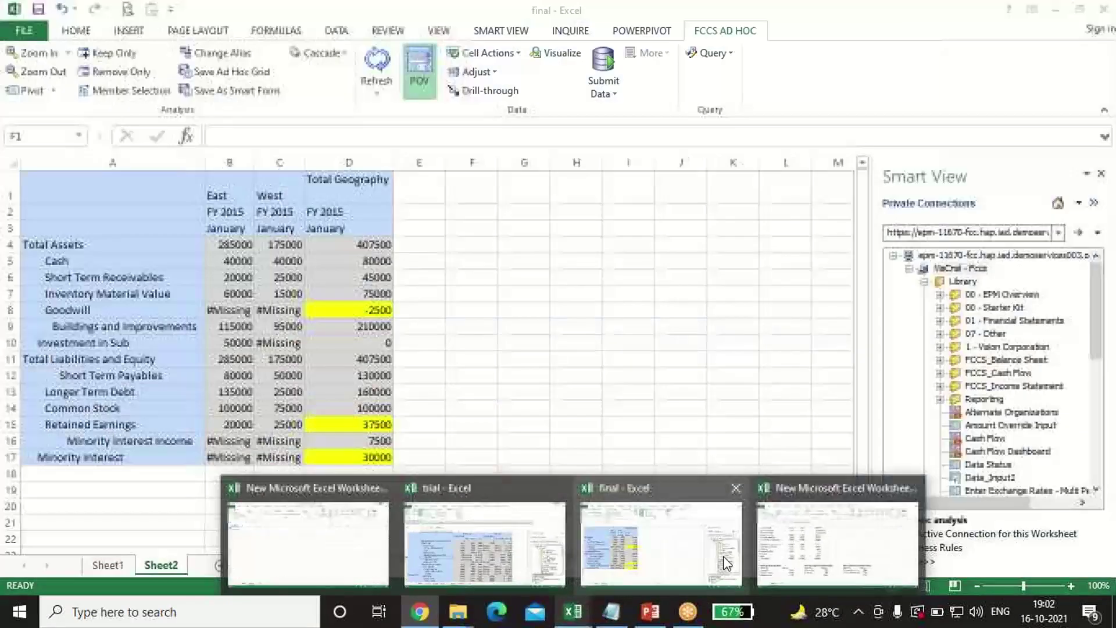
left_click(725, 563)
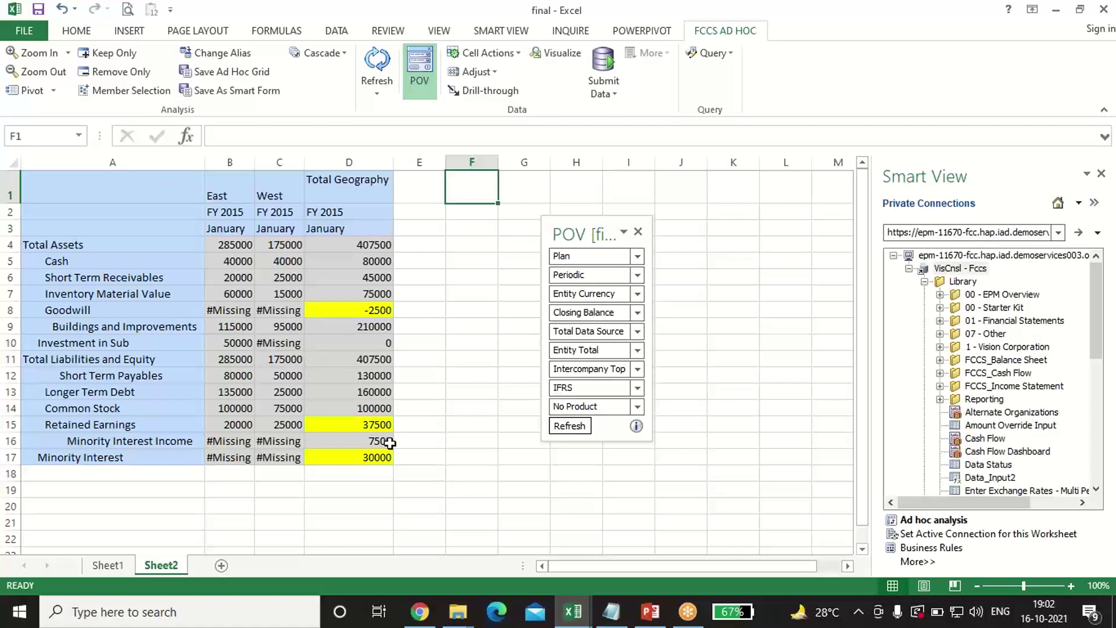
left_click(567, 425)
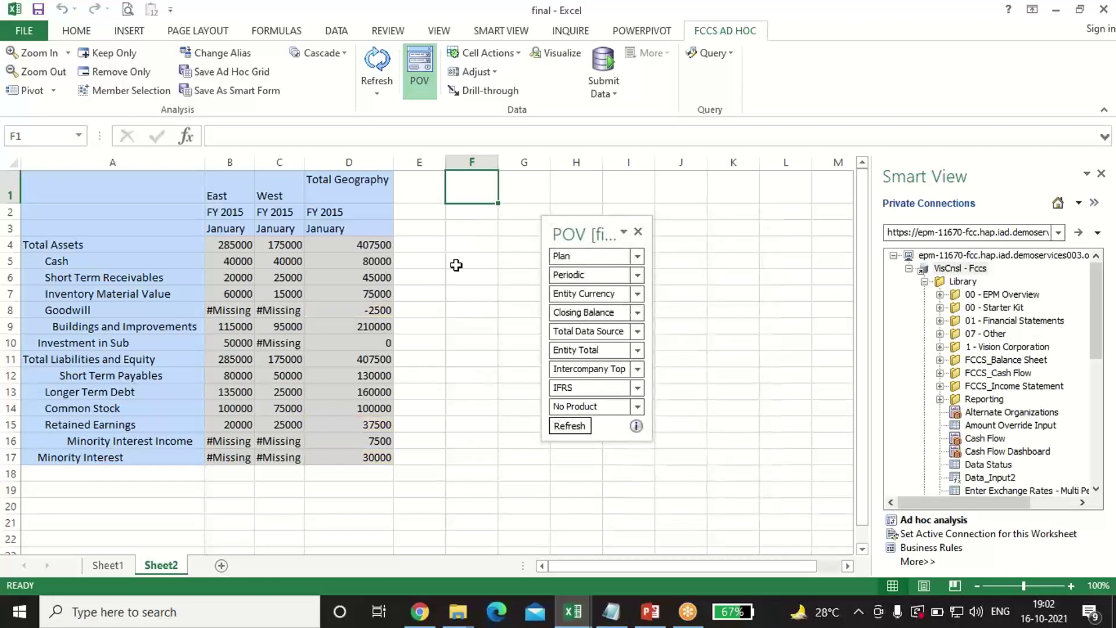
left_click(463, 342)
Switch to the New Microsoft Excel Worksheet workbook showing the consolidated balance sheet and its working notes.
key("alt+Tab")
key("Tab")
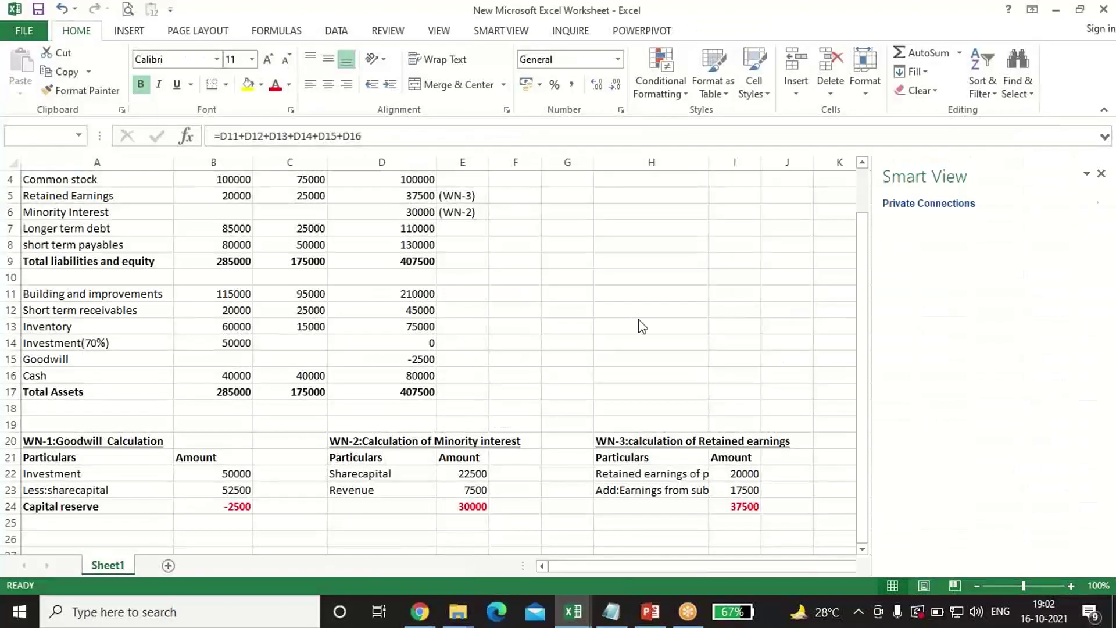
Check the capital reserve amount in the WN-1 goodwill calculation and switch back to the final workbook.
scroll(640, 319, "up", 1)
scroll(639, 319, "down", 3)
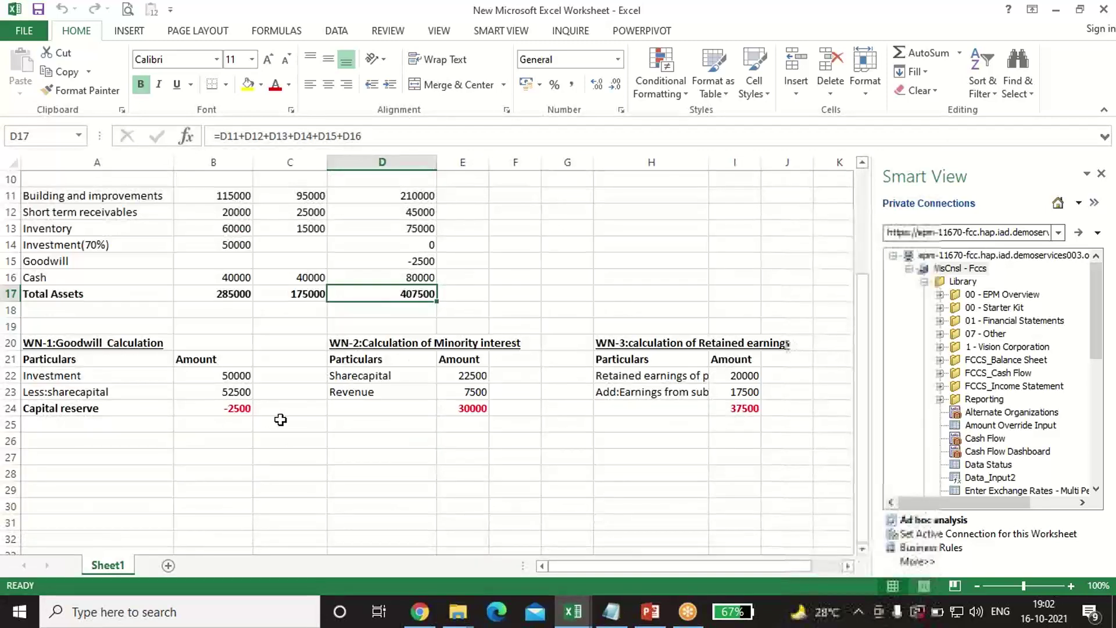
left_click(236, 407)
key("alt+Tab")
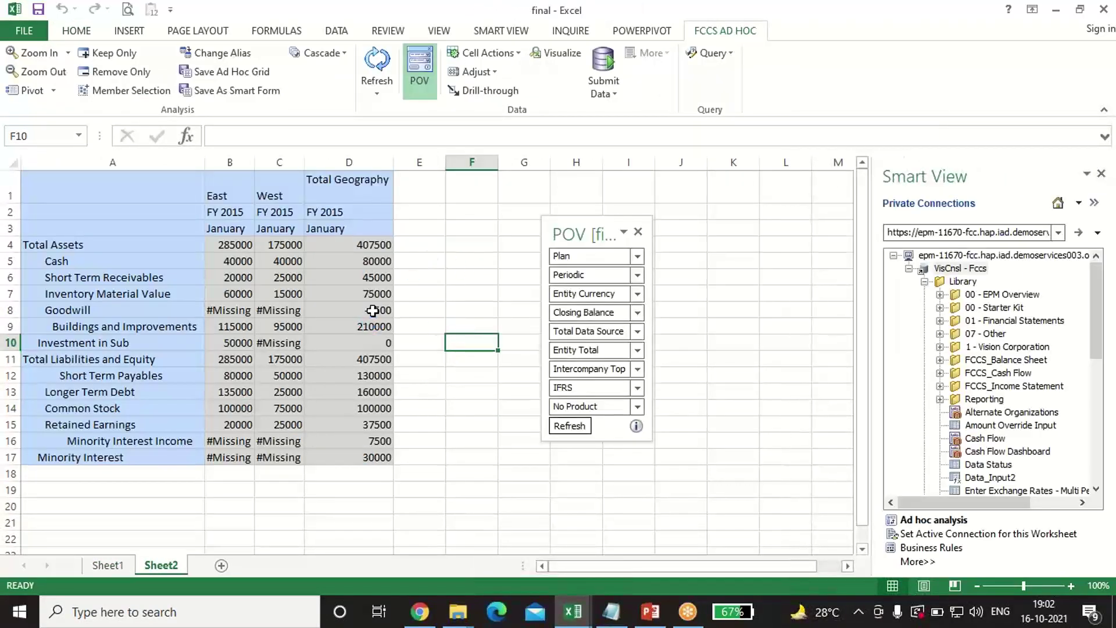
Highlight the Total Geography value for Goodwill in yellow on Sheet2.
left_click(372, 310)
left_click(30, 23)
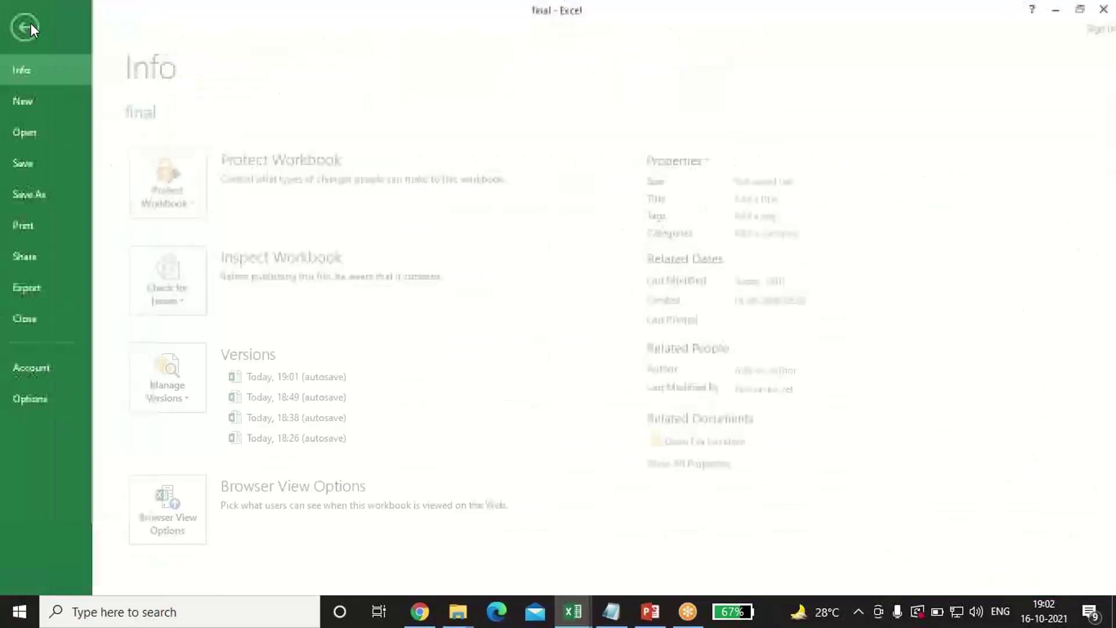
left_click(47, 27)
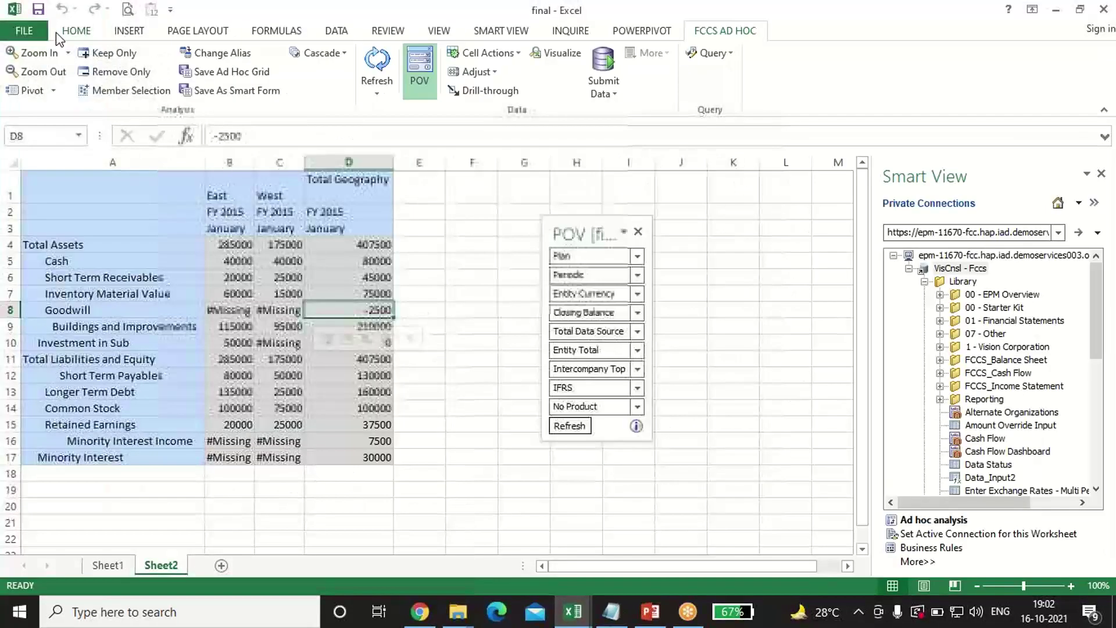
left_click(249, 84)
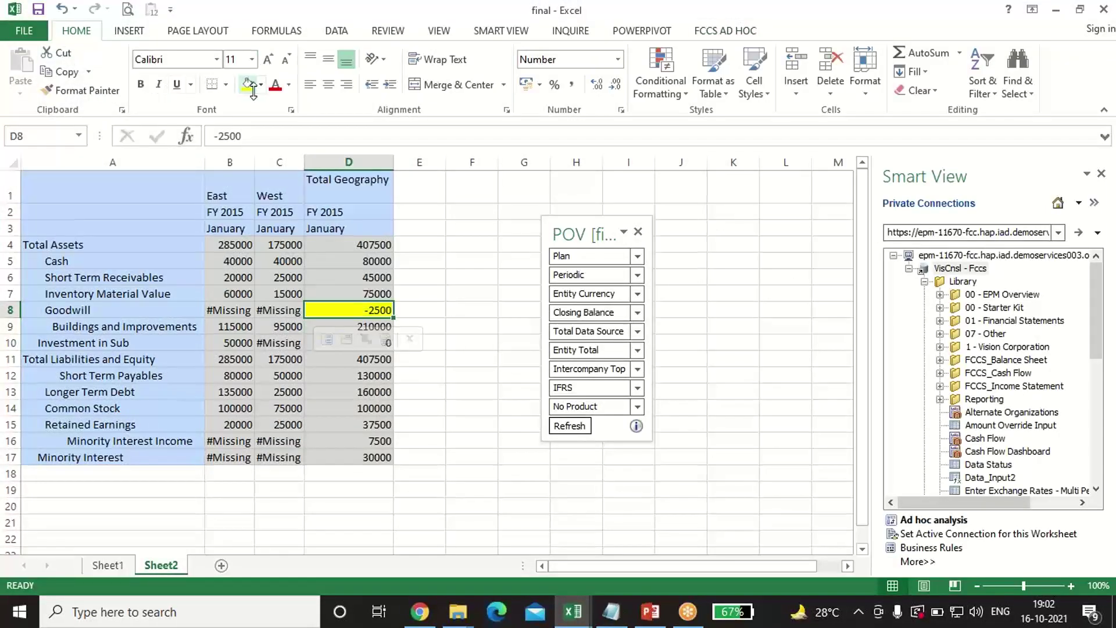
left_click(465, 358)
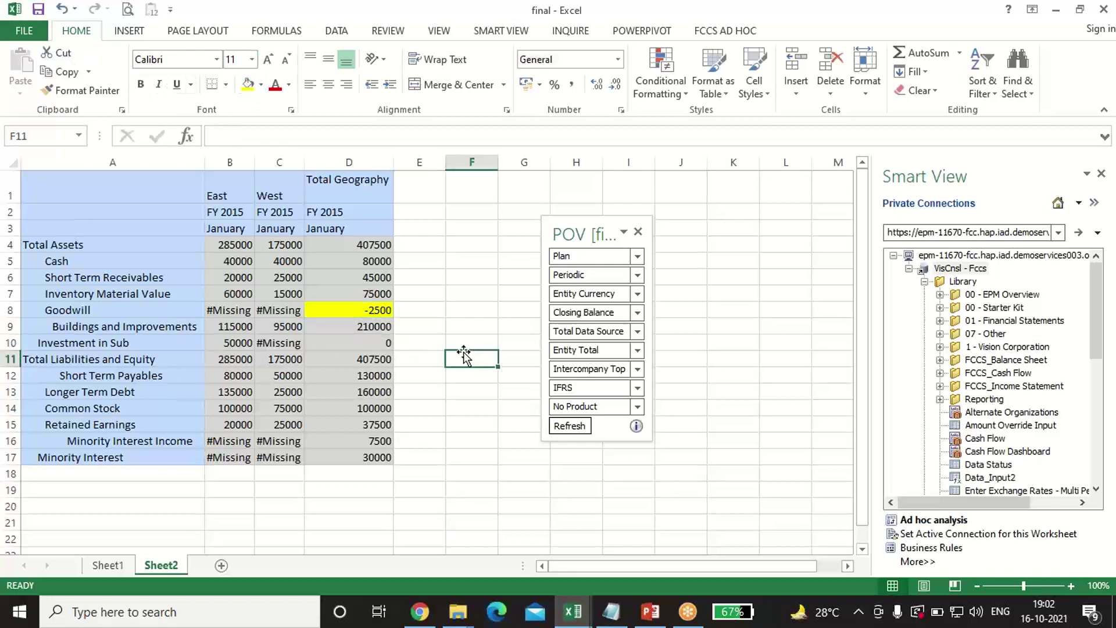
Compare the Investment in Sub values for East and Total Geography in the grid.
left_click(98, 348)
left_click(350, 347)
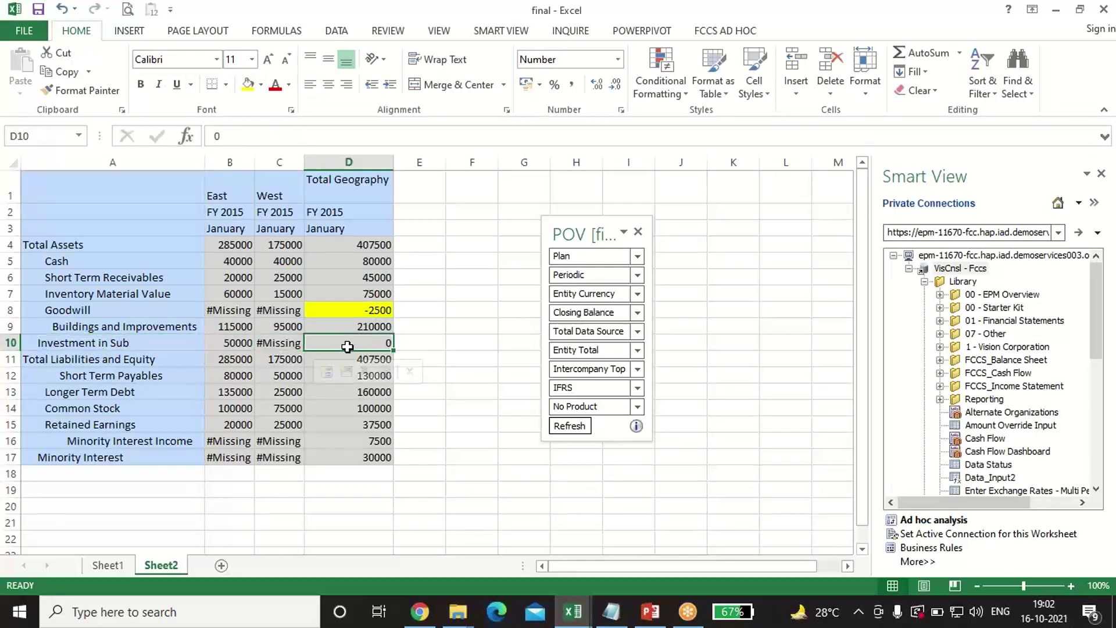
left_click(227, 345)
left_click(339, 346)
left_click(372, 185)
left_click(435, 364)
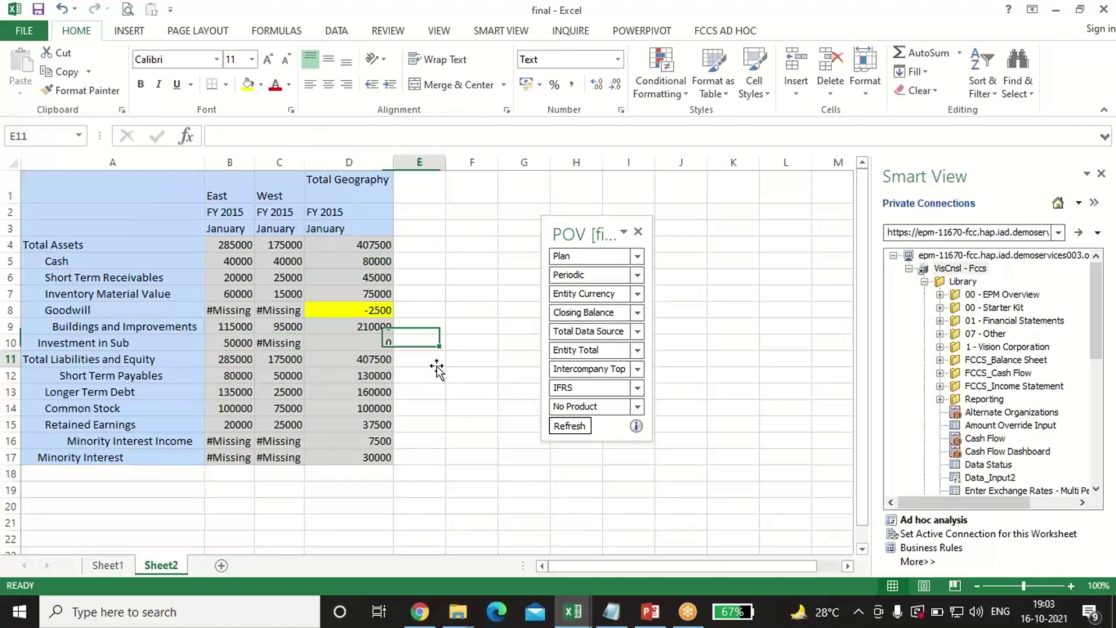
Compare Common Stock for East with Total Geography and highlight the Total Geography value in yellow.
left_click(93, 410)
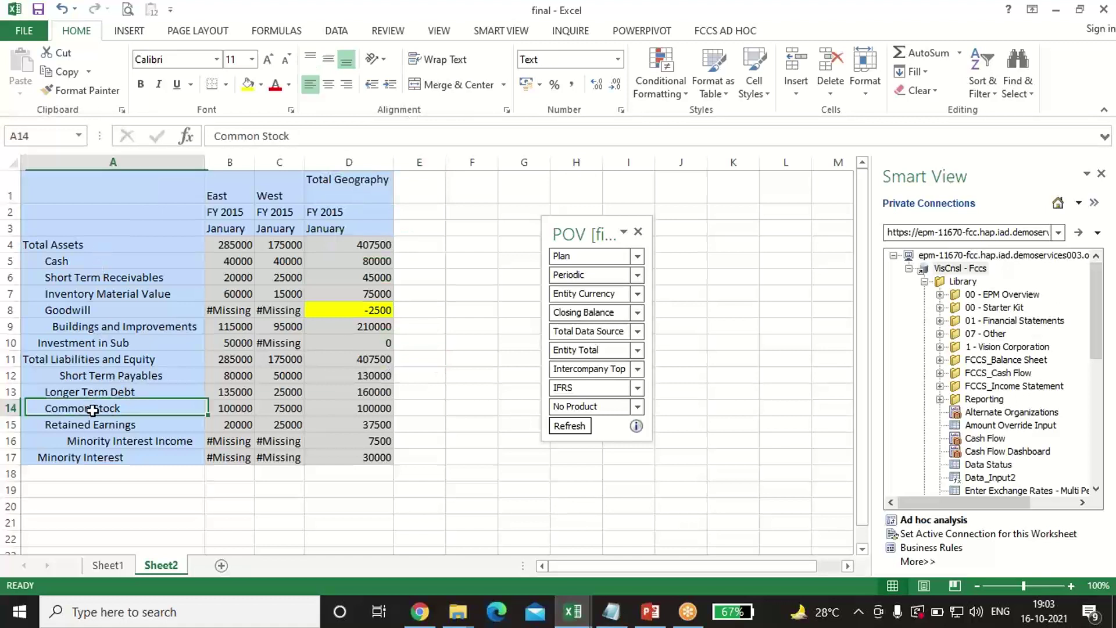
left_click(228, 410)
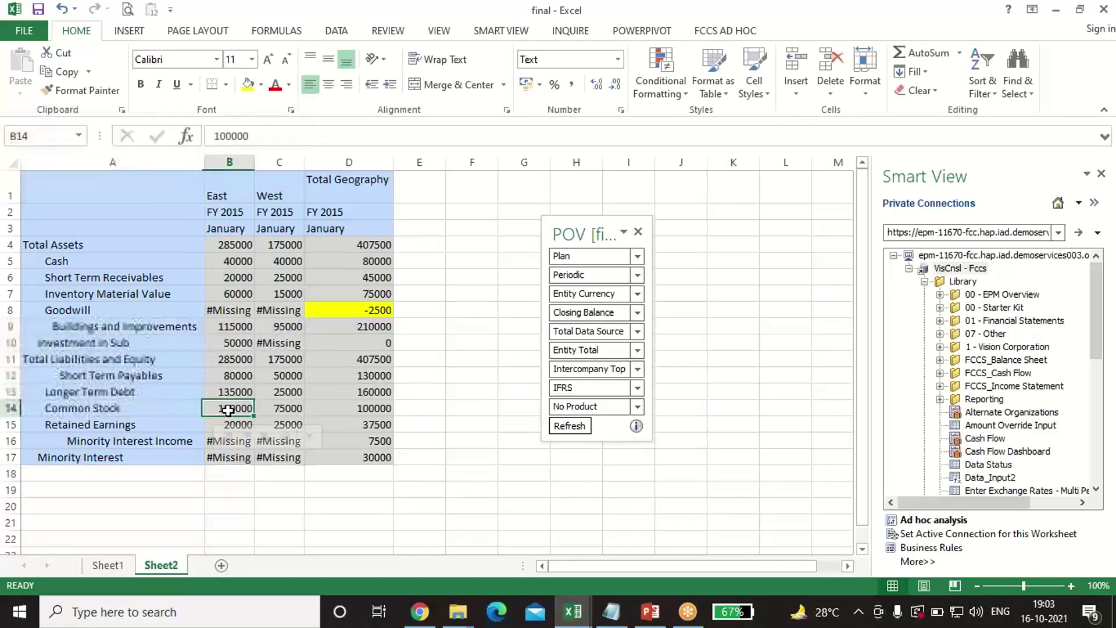
left_click(352, 410)
left_click(248, 85)
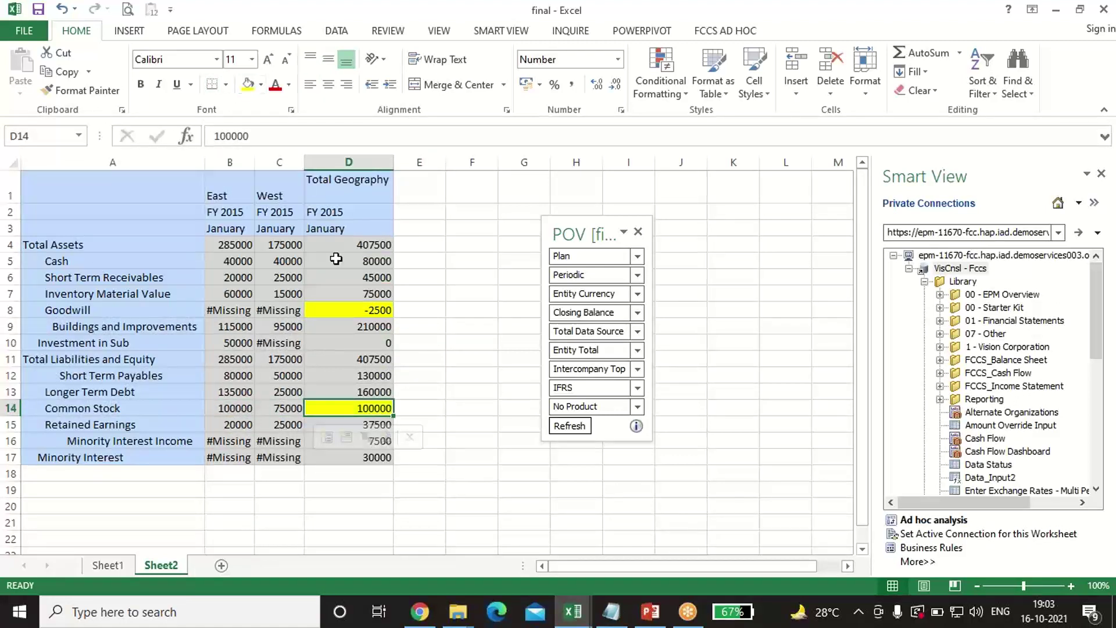
left_click(432, 364)
Check Total Geography's Retained Earnings against working note WN-3 and highlight its grid value in yellow.
left_click(118, 424)
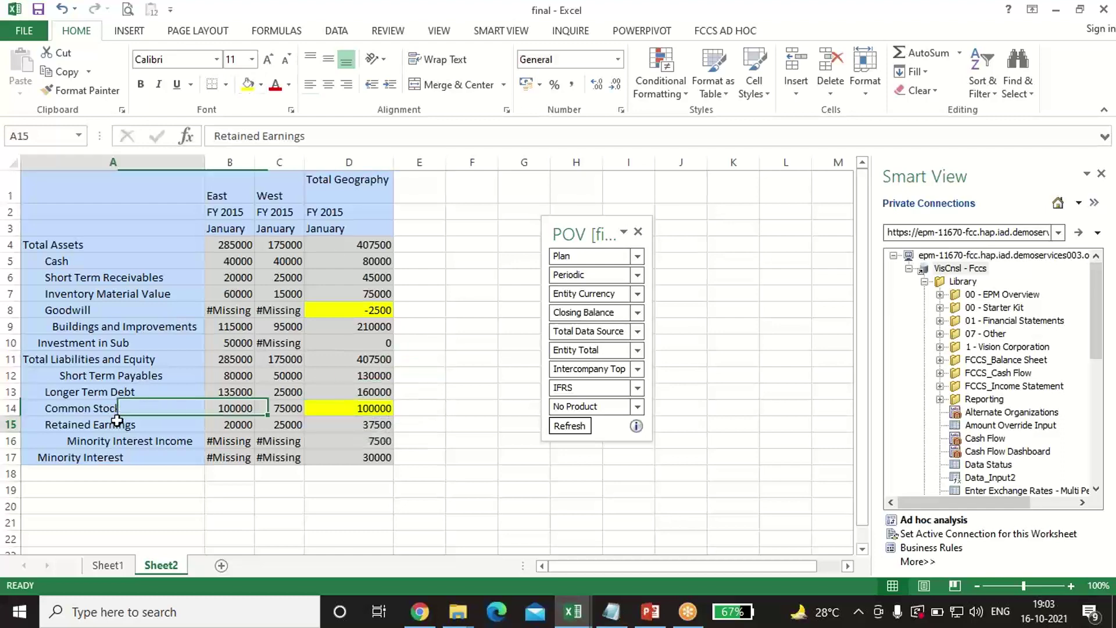
left_click(384, 426)
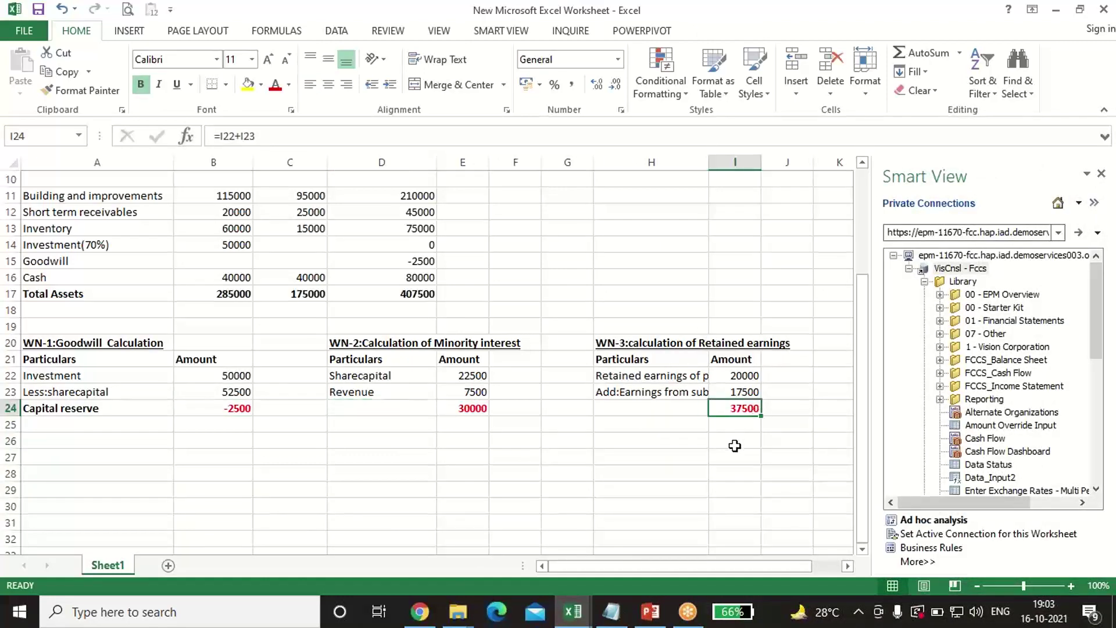
key("alt+Tab")
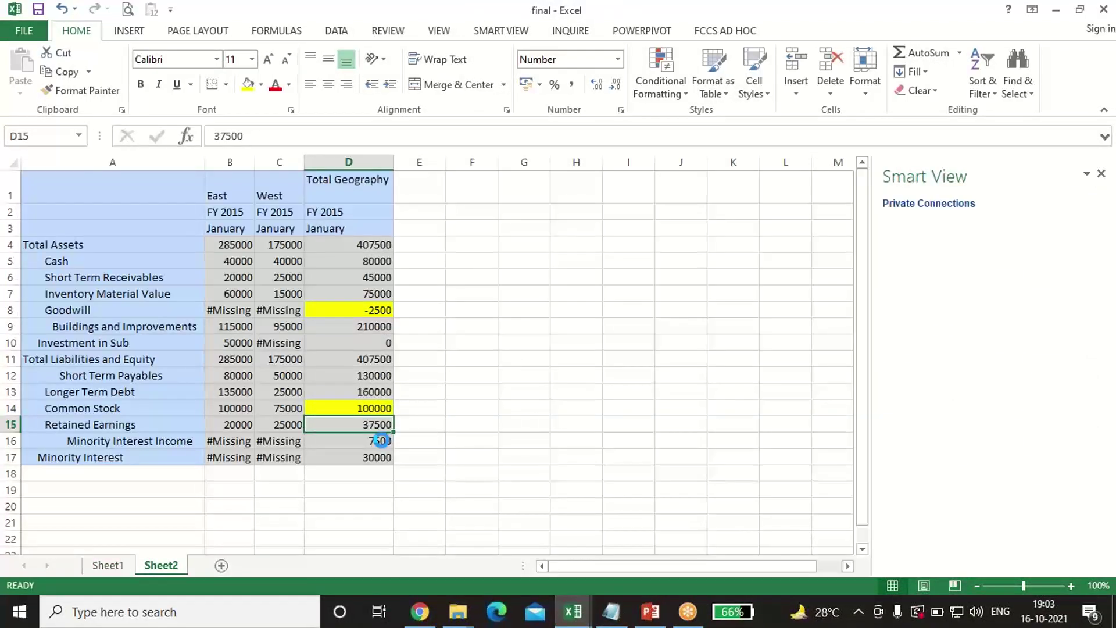
left_click(77, 31)
left_click(247, 84)
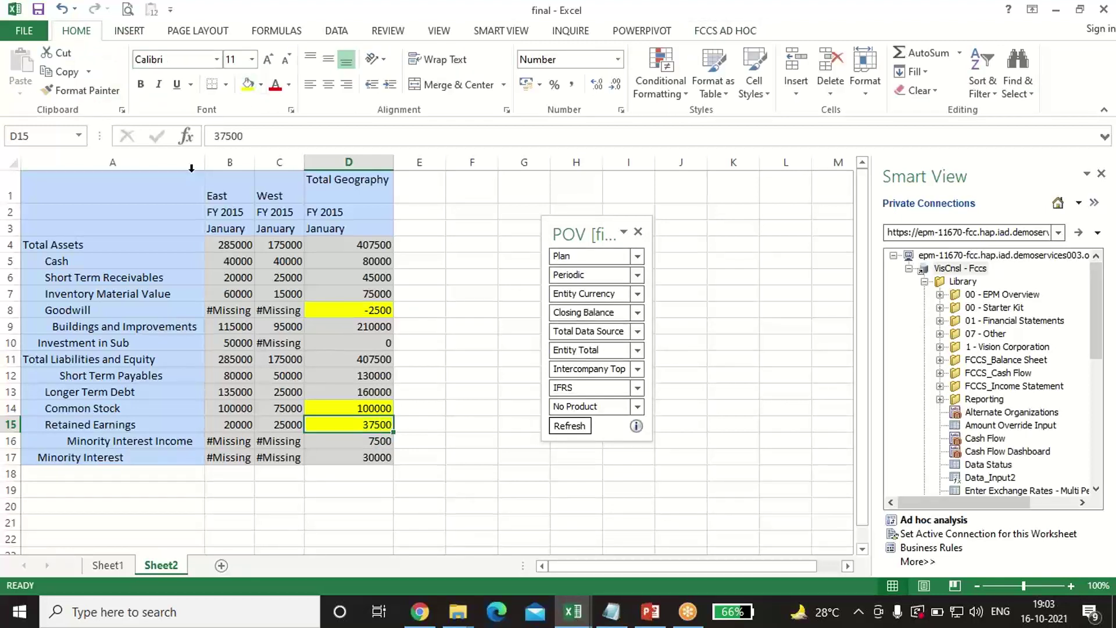
left_click(488, 457)
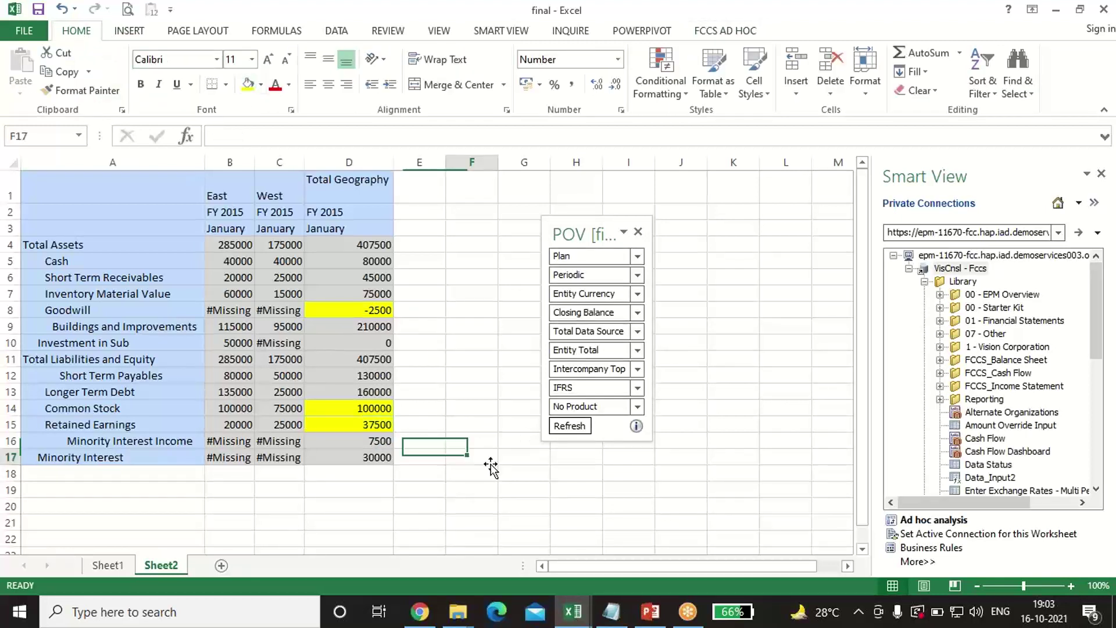
Compare the Total Geography Minority Interest with the WN-2 total and its Revenue share, and return to the final workbook.
left_click(344, 453)
key("alt+Tab")
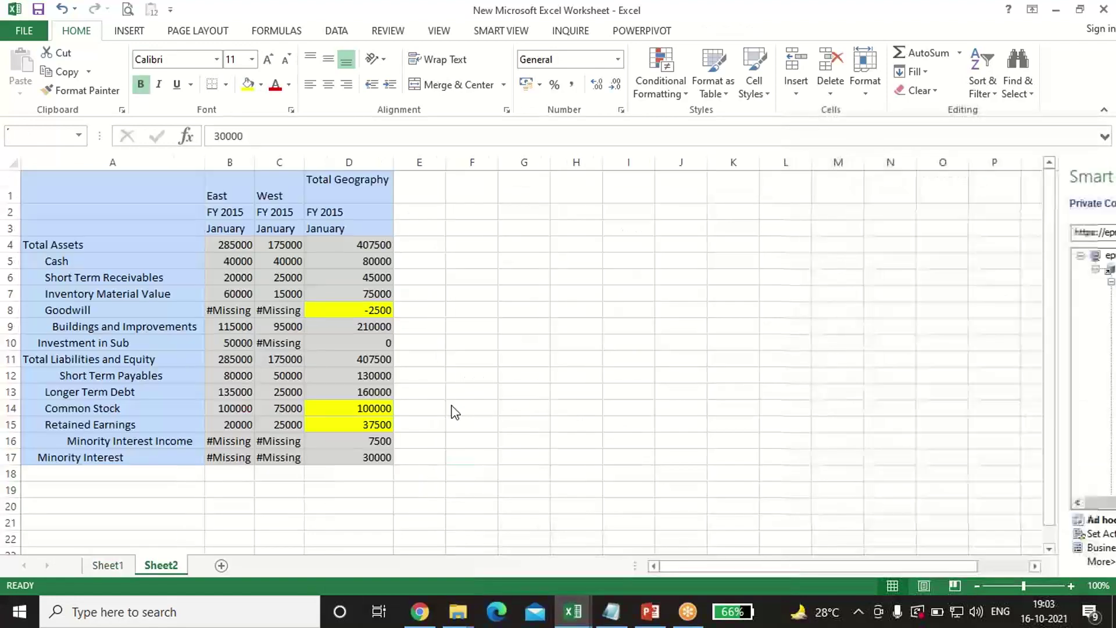
left_click(449, 414)
left_click(455, 526)
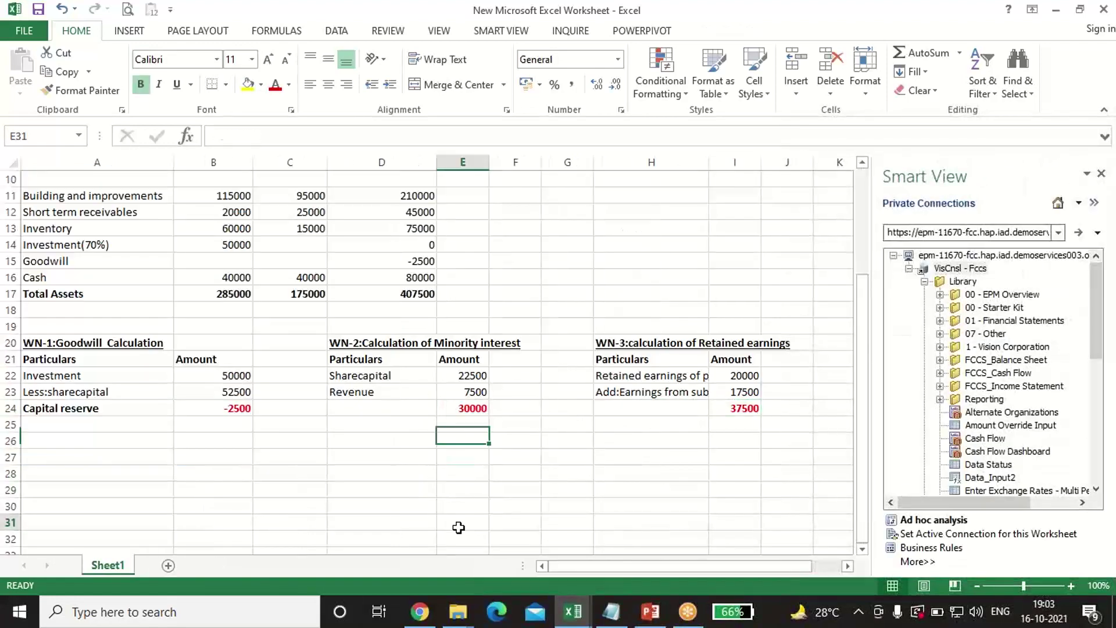
left_click(393, 388)
left_click(465, 390)
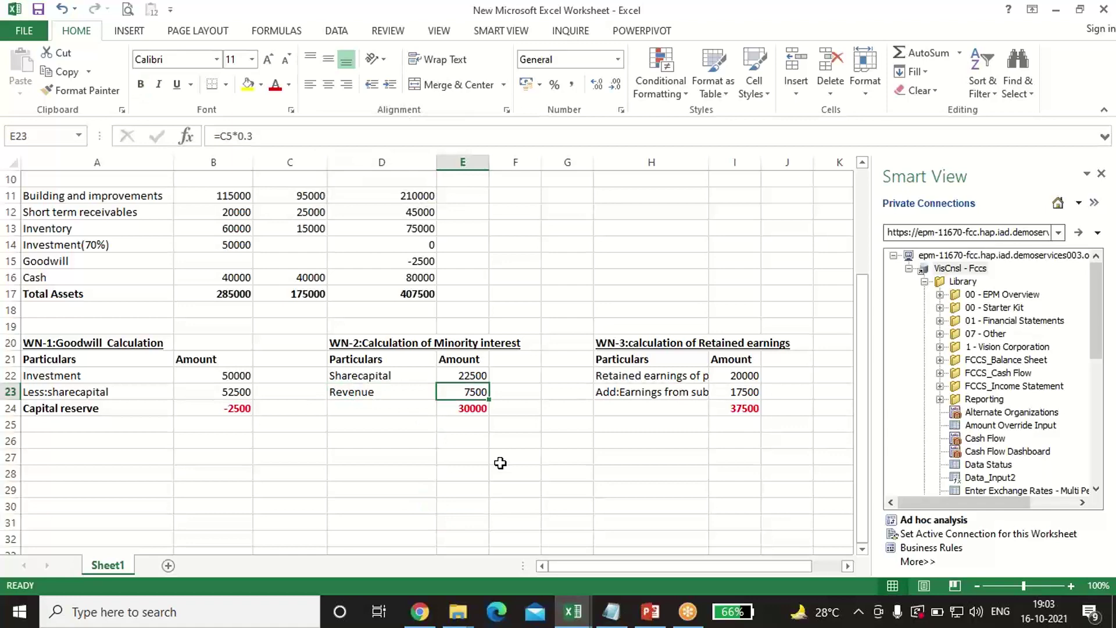
key("alt+Tab")
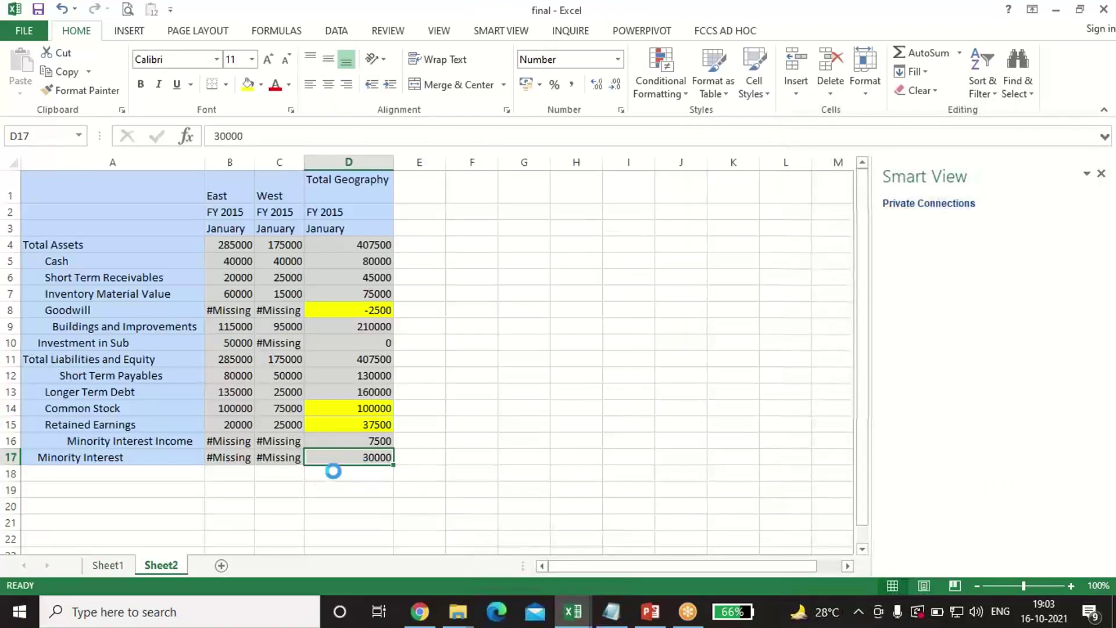
Highlight the Total Geography values for Minority Interest and Minority Interest Income in yellow.
left_click(69, 32)
left_click(249, 84)
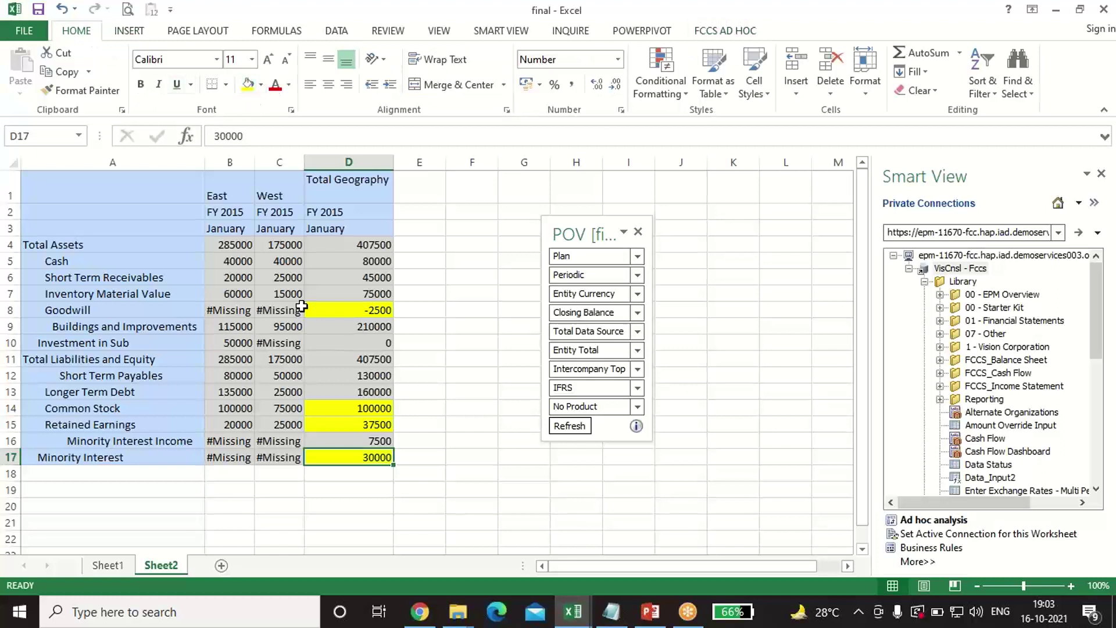
left_click(365, 442)
left_click(248, 84)
left_click(453, 339)
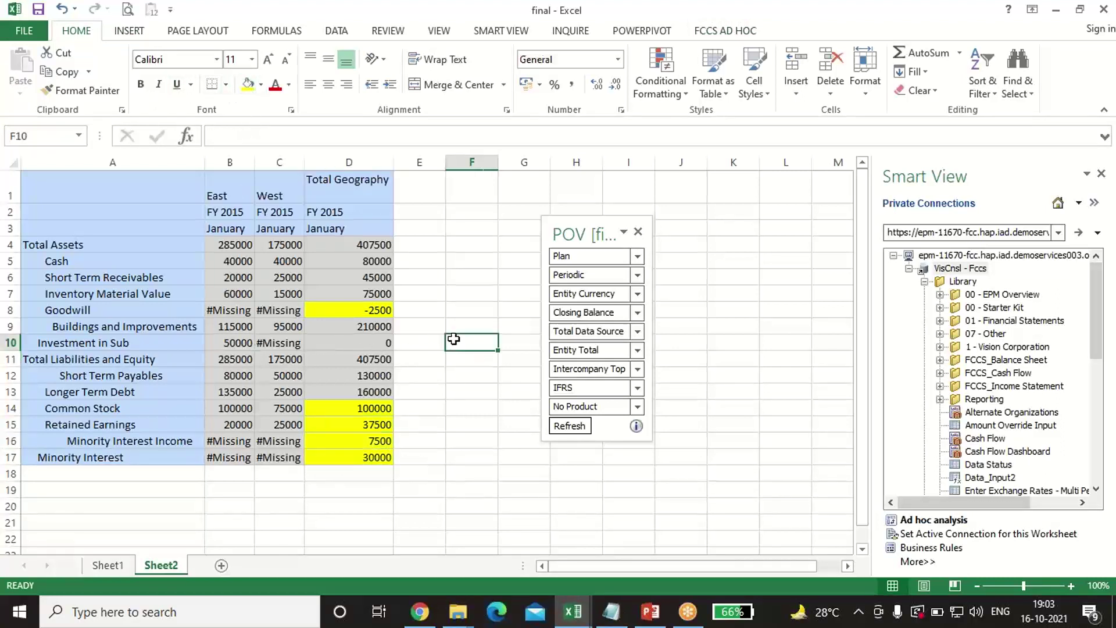
Compare Total Assets and Total Liabilities and Equity for Total Geography with the totals in the manually consolidated balance sheet.
left_click(349, 245)
left_click(450, 423)
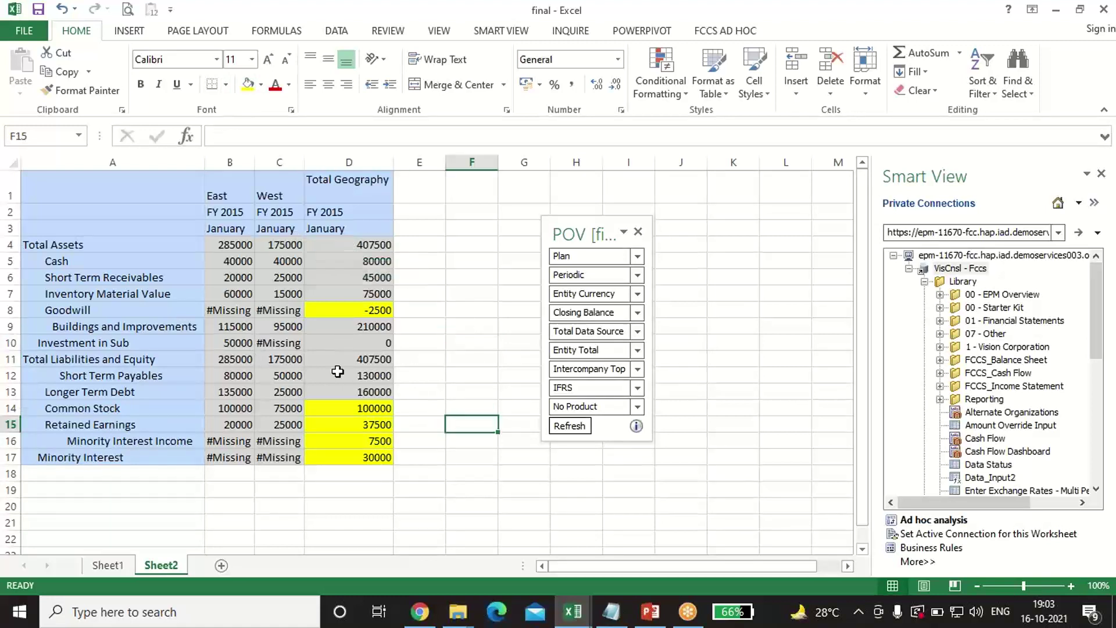
left_click(353, 363)
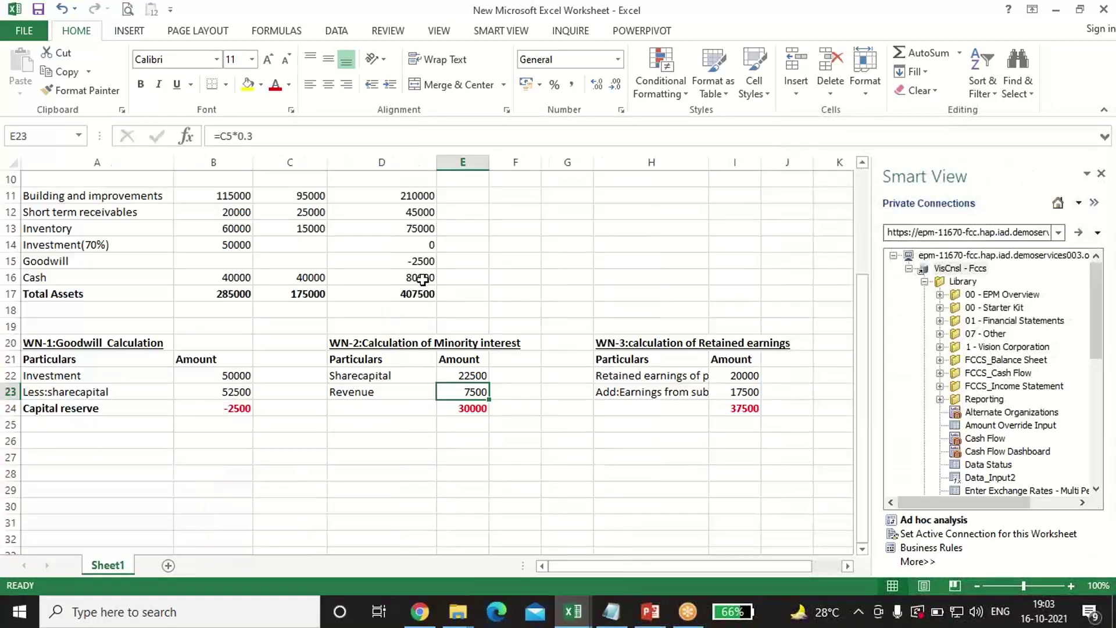
left_click(415, 298)
scroll(453, 317, "up", 2)
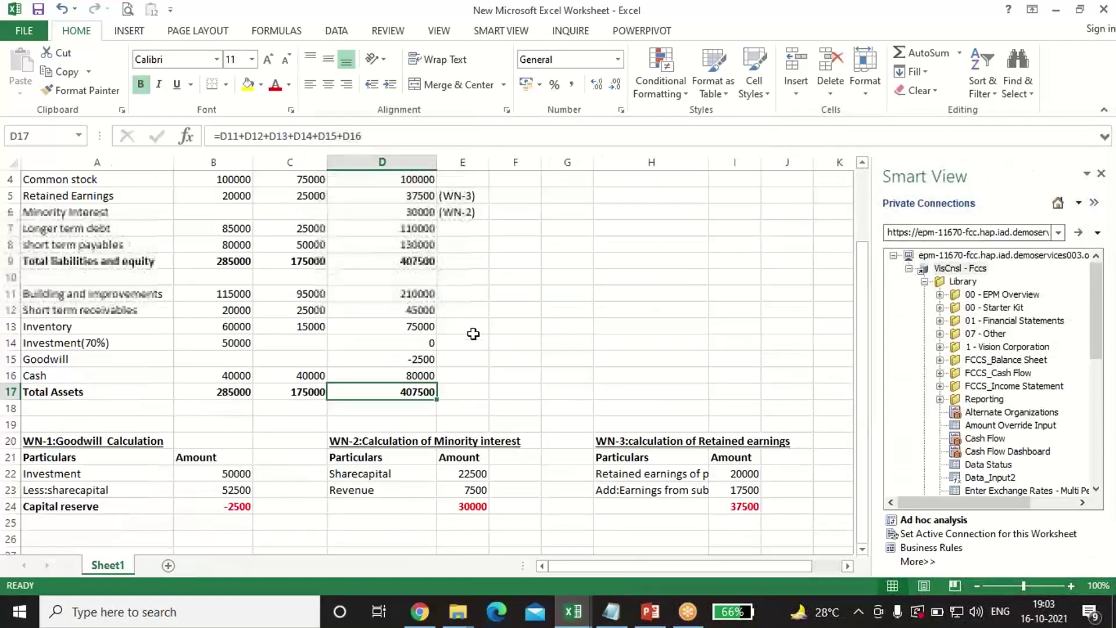
left_click(424, 261)
key("alt+Tab")
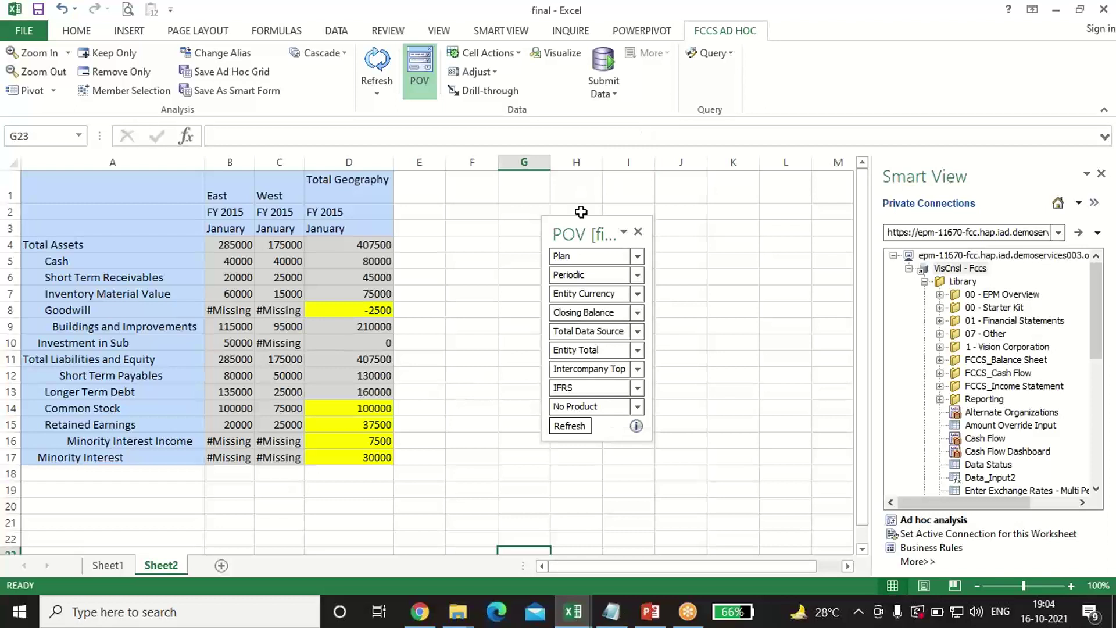
Reposition the floating POV box closer to the grid and inspect the Total Geography cell for Investment in Sub.
left_click_drag(592, 221, 568, 207)
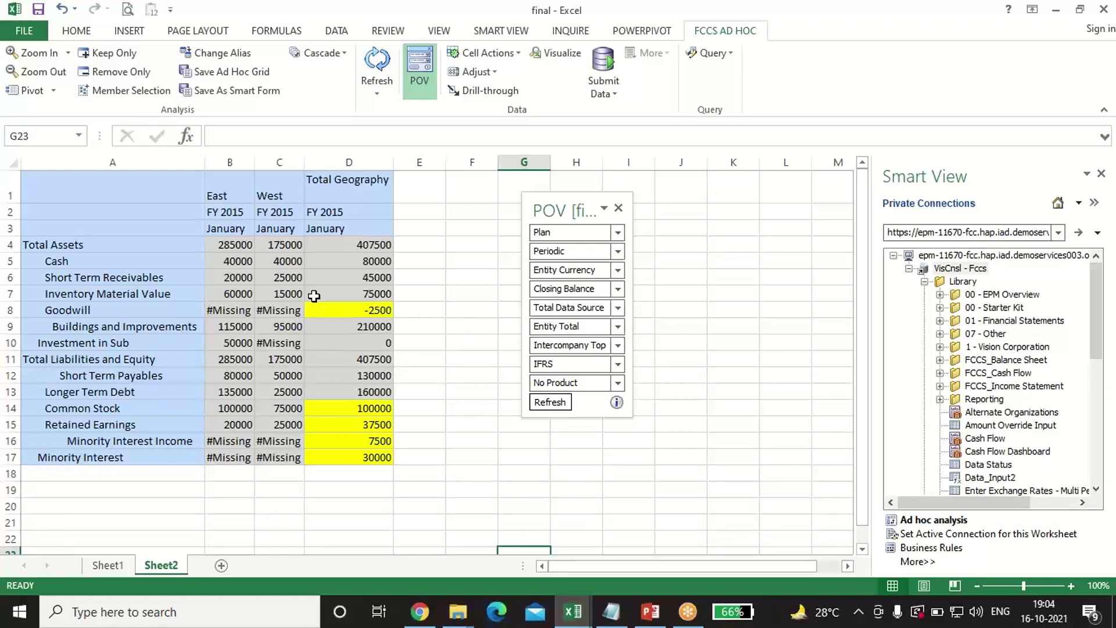
left_click(384, 343)
type("0")
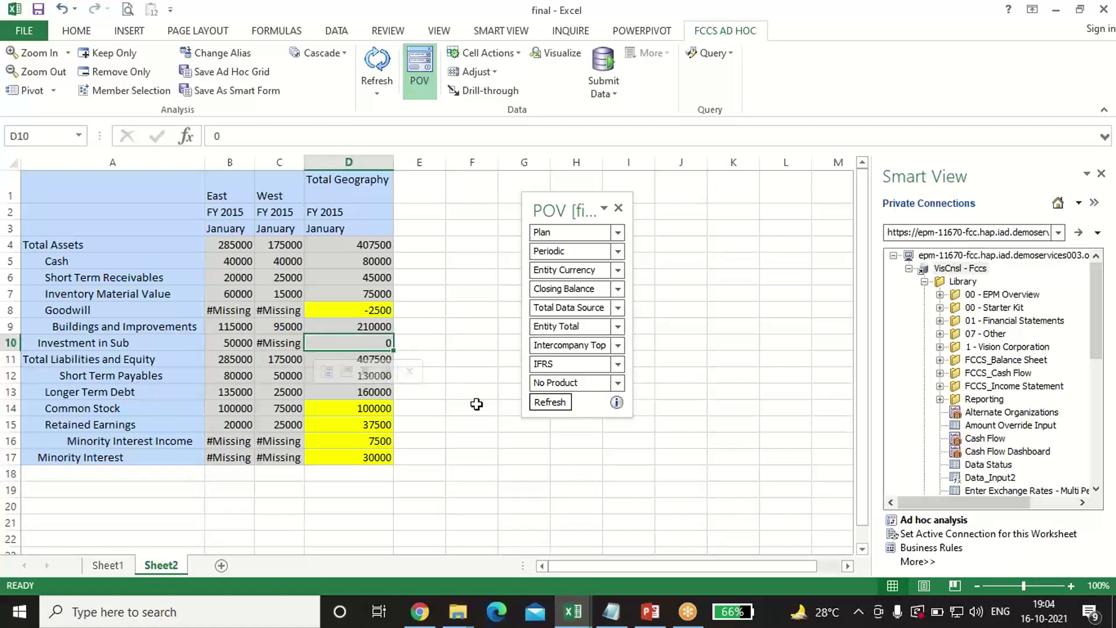
left_click(475, 402)
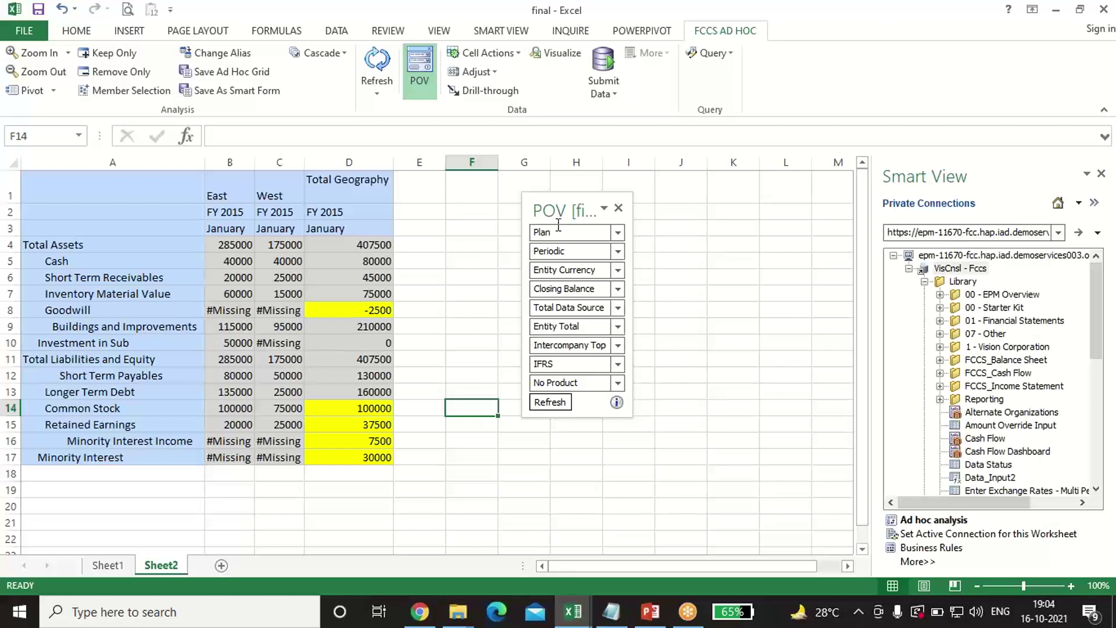
left_click_drag(559, 214, 520, 234)
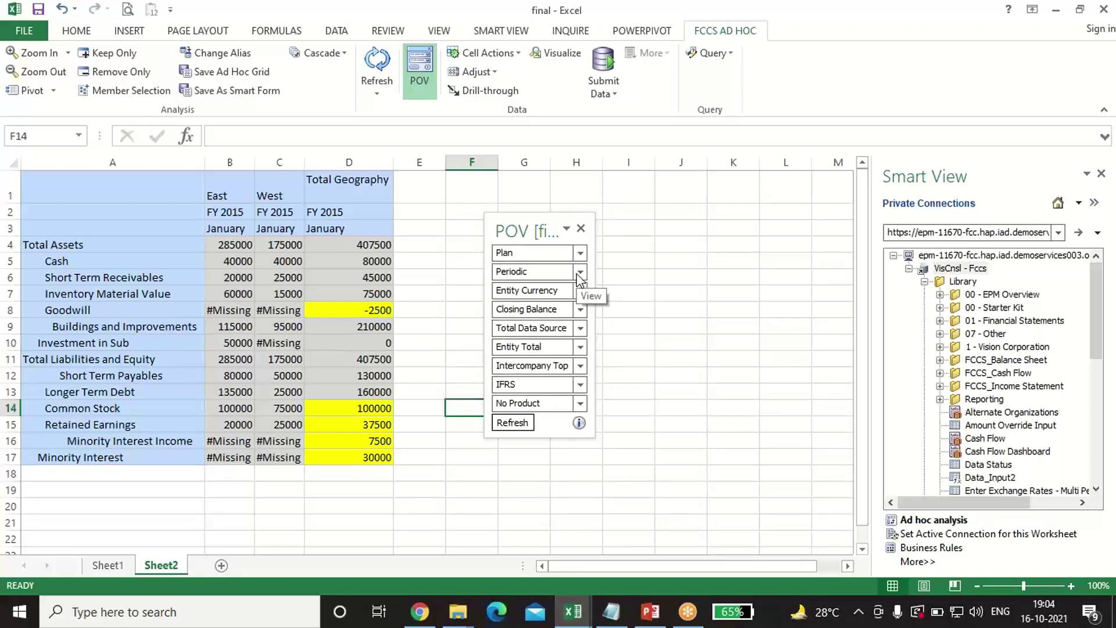
left_click(720, 270)
left_click(722, 346)
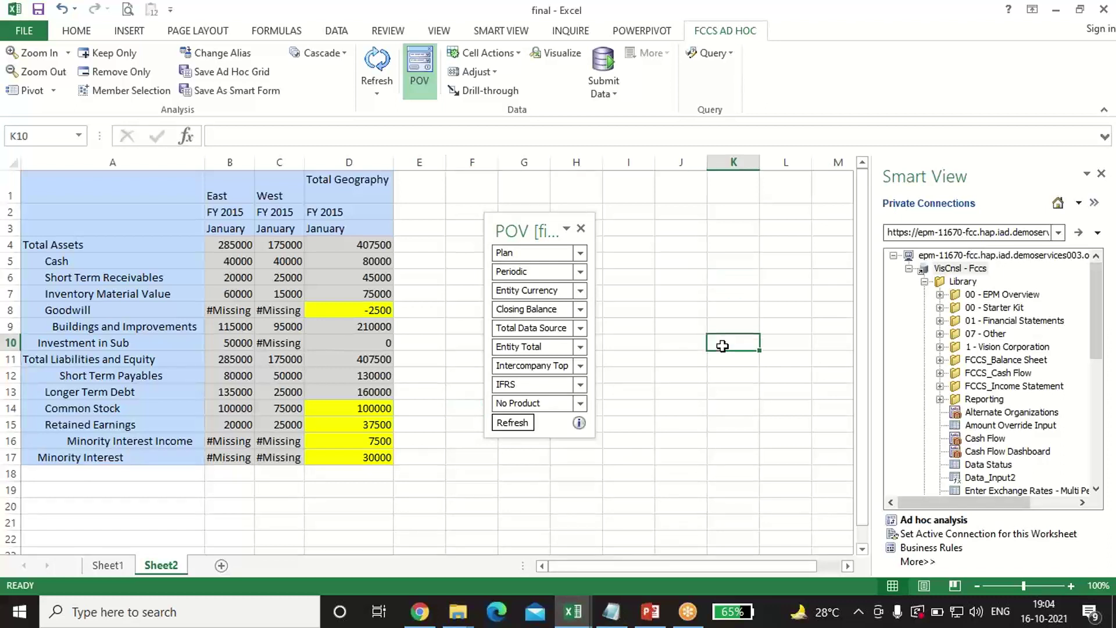